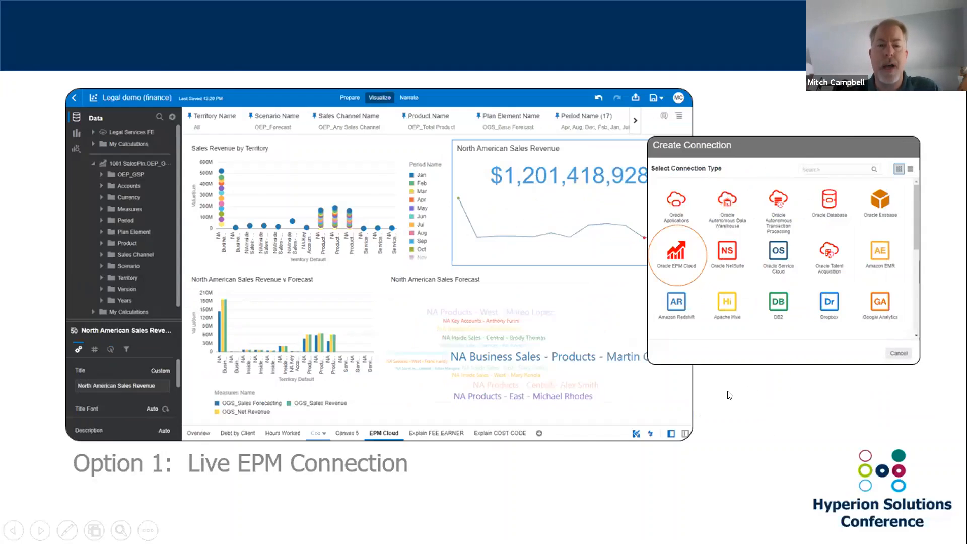
# Step: Switch from the slide presentation to the Oracle Analytics home page
pyautogui.hotkey('alt', 'Tab')
pyautogui.hotkey('alt', 'Tab')
pyautogui.hotkey('alt', 'Tab')
pyautogui.hotkey('alt', 'Tab')
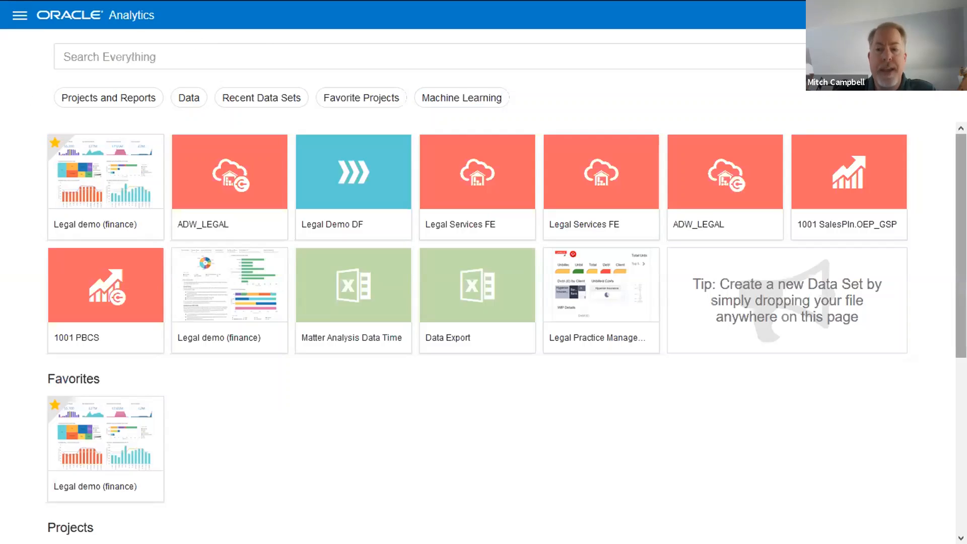
pyautogui.moveTo(961, 246); pyautogui.dragTo(949, 143)
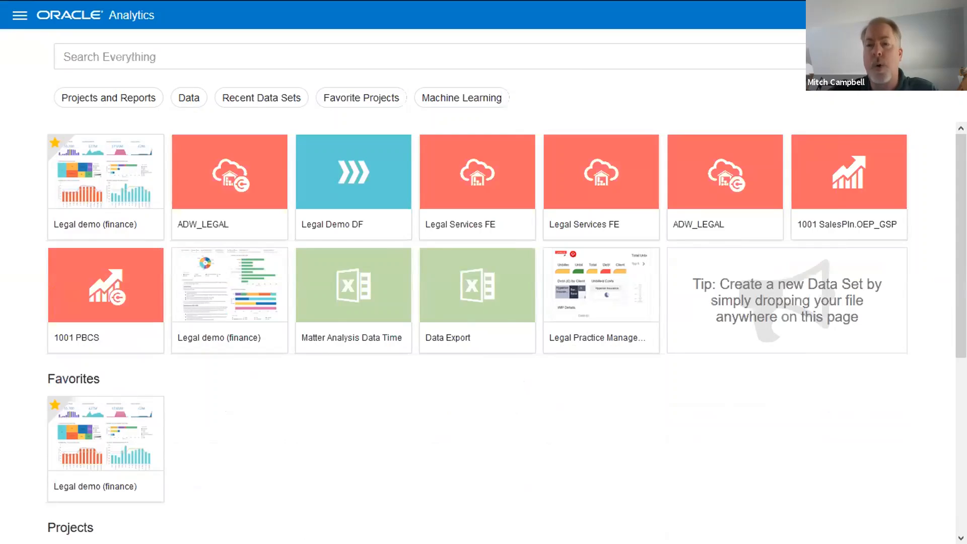
# Step: Open the new connection form for Oracle EPM Cloud, examine its required fields and authentication options, and leave without saving
pyautogui.click(875, 16)
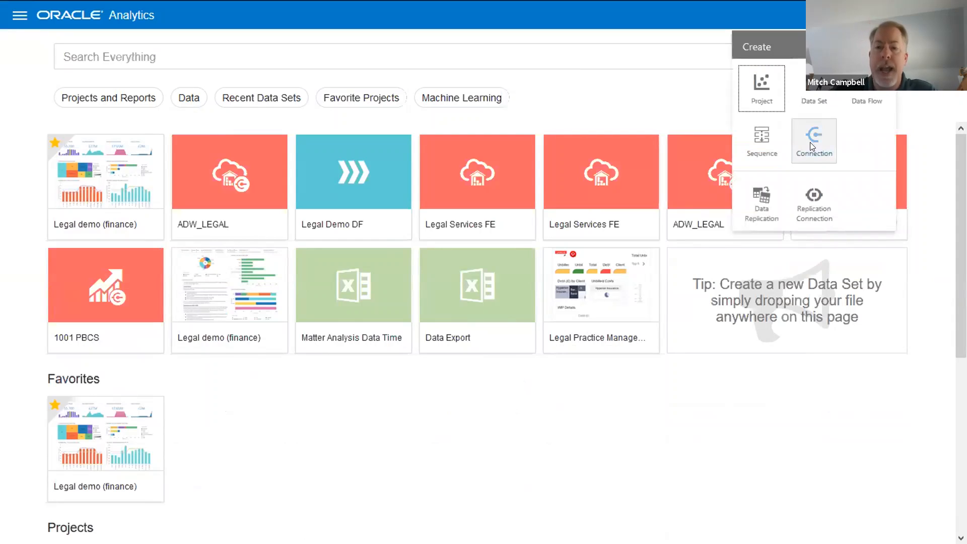
pyautogui.click(809, 143)
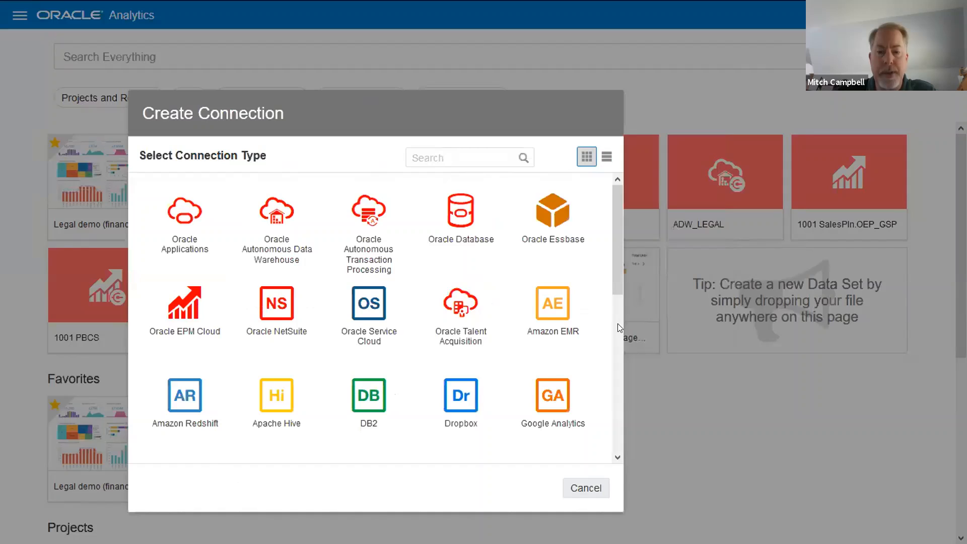
pyautogui.moveTo(623, 328); pyautogui.dragTo(752, 349)
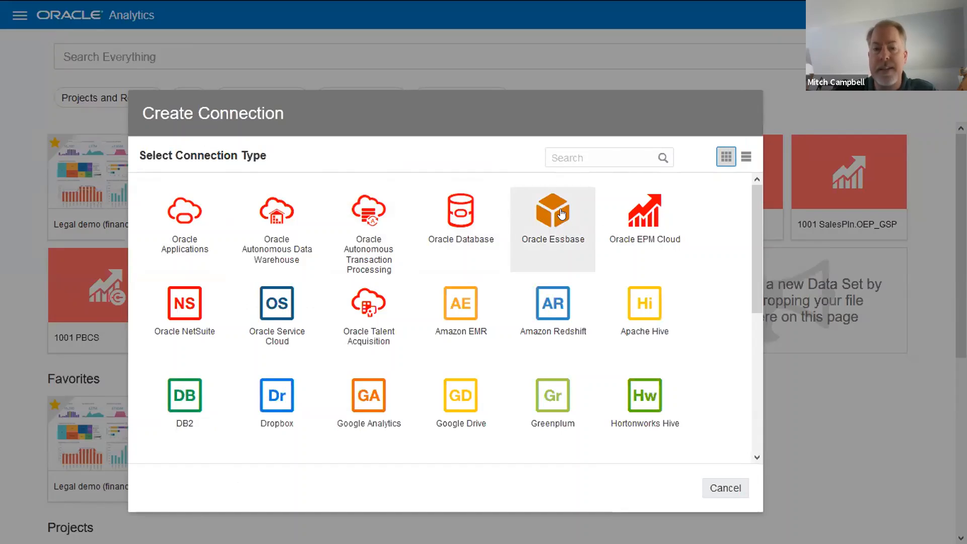
pyautogui.click(643, 215)
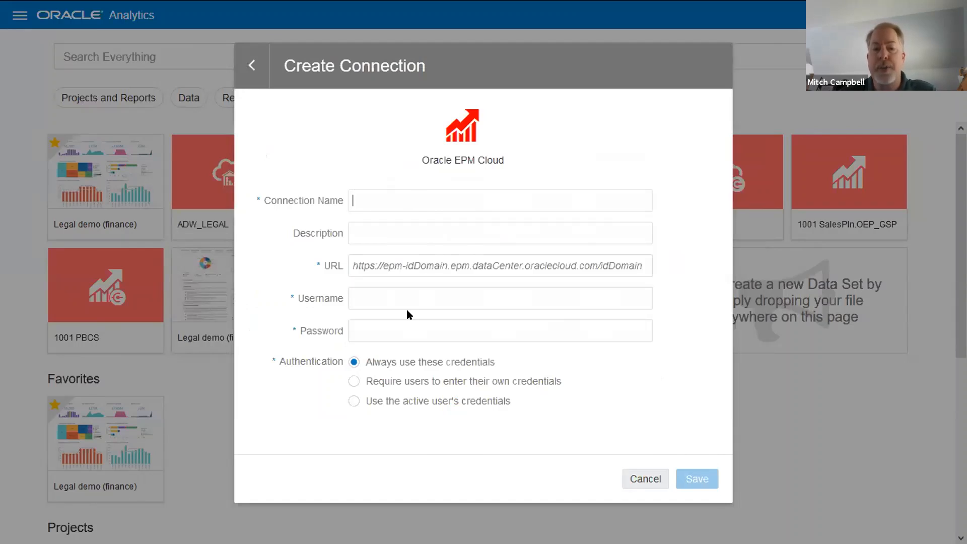
pyautogui.click(643, 477)
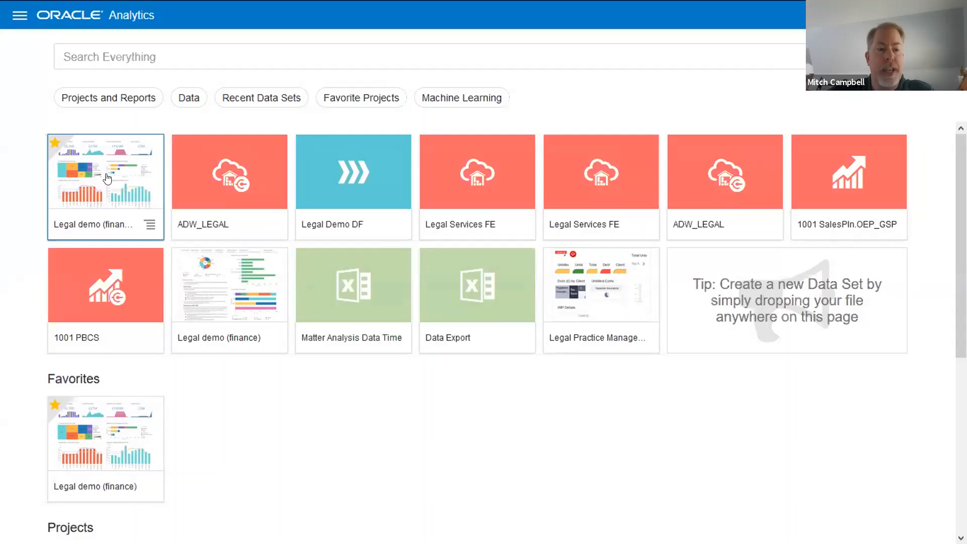
# Step: Open the PBCS canvas of the favorite Legal demo (finance) project and hide the data and grammar panes
pyautogui.click(117, 441)
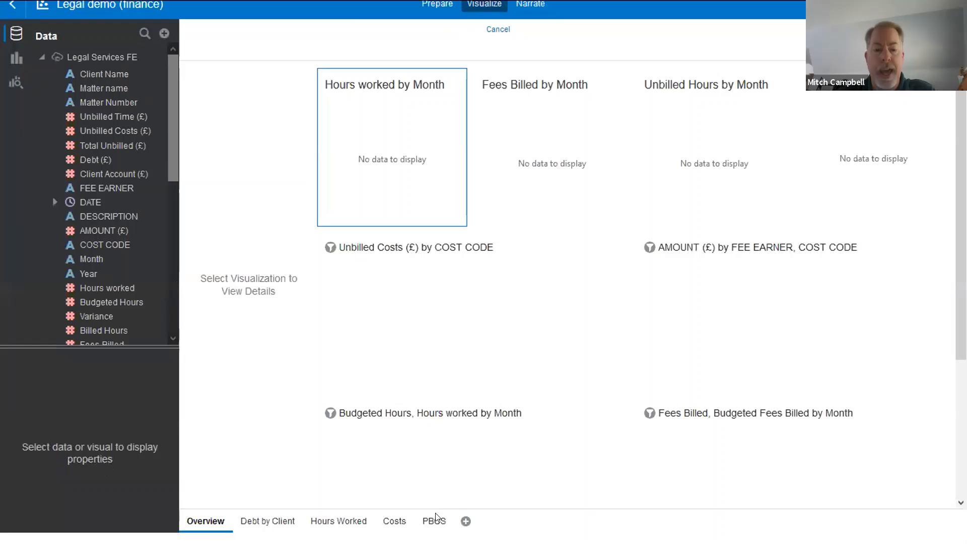
pyautogui.click(432, 521)
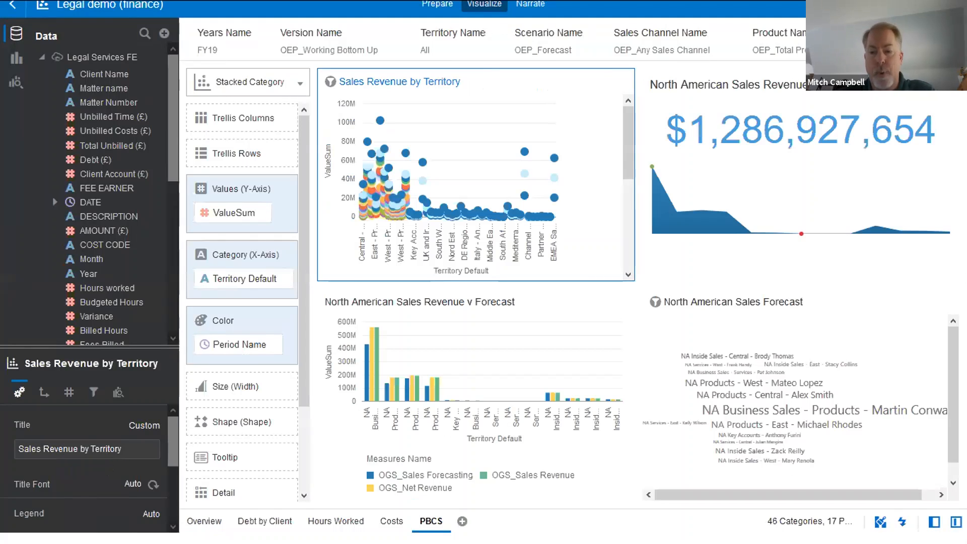
pyautogui.click(934, 522)
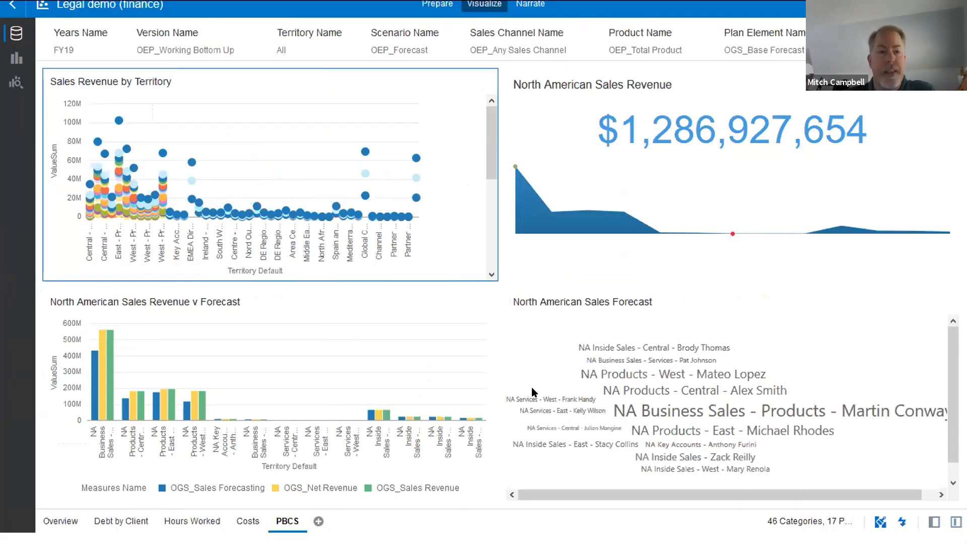
# Step: Examine the Years Name filter's options and value selection, plus the remaining filters applied to the canvas
pyautogui.moveTo(166, 174)
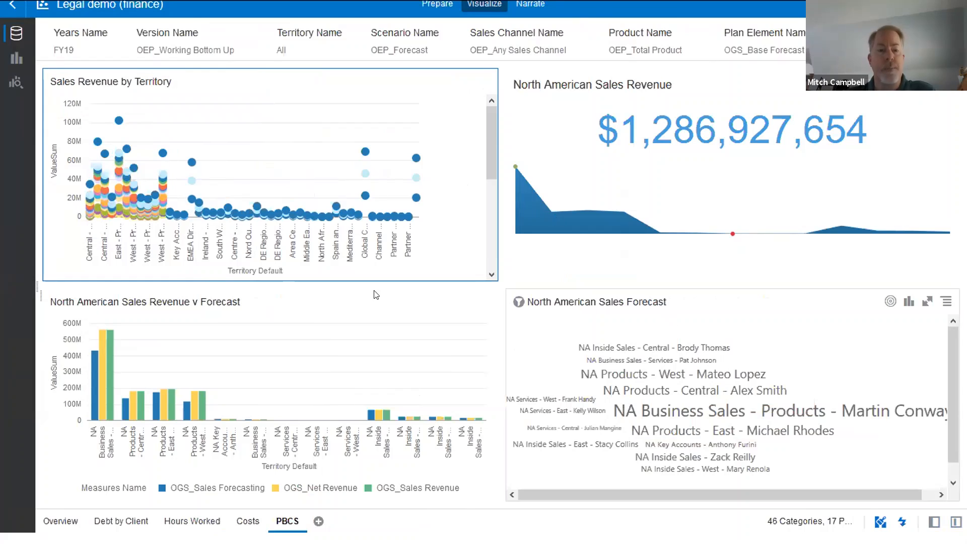
pyautogui.moveTo(190, 199)
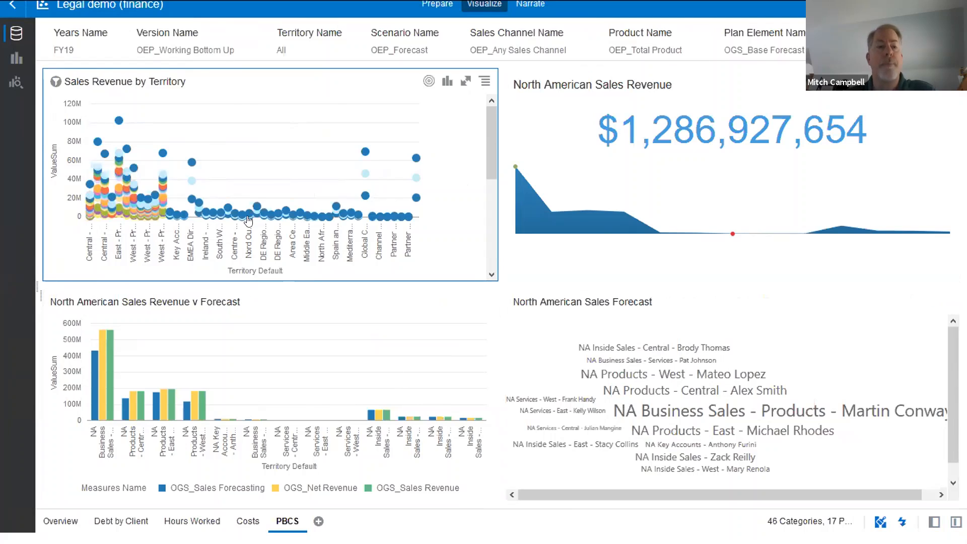
pyautogui.moveTo(280, 179)
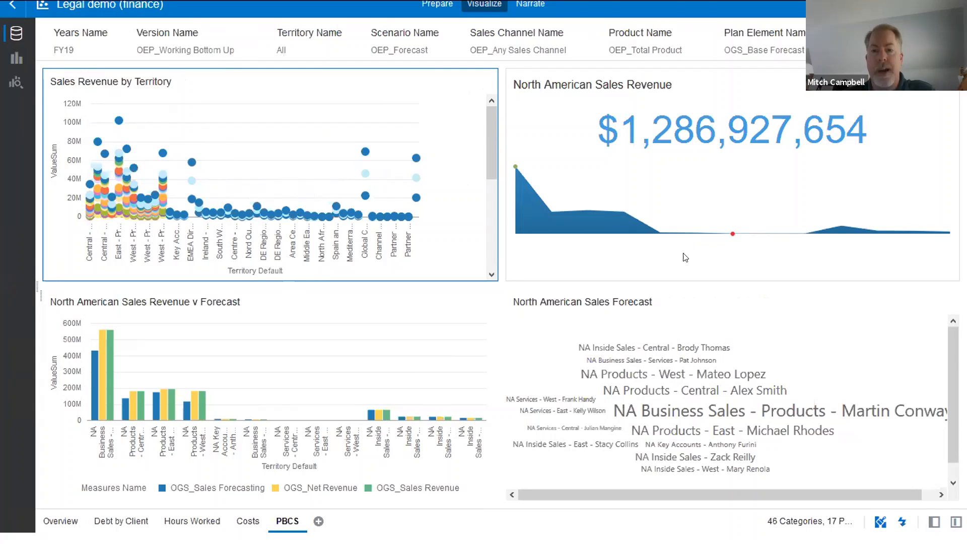
pyautogui.moveTo(685, 432)
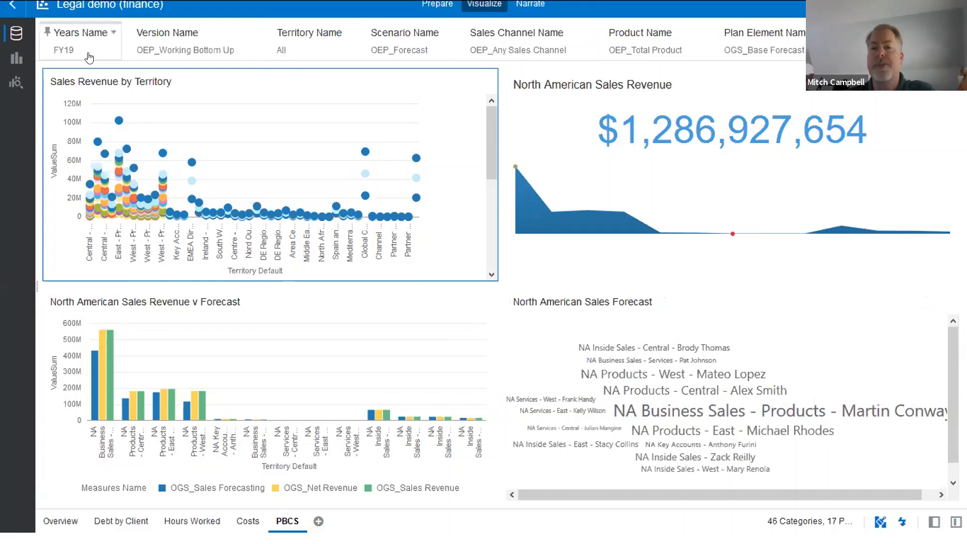
pyautogui.click(117, 34)
pyautogui.moveTo(158, 145)
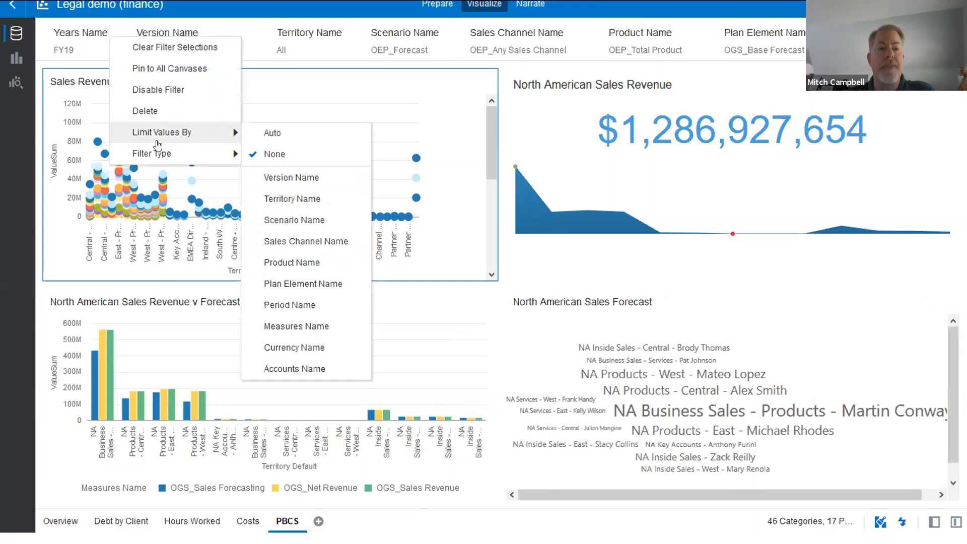
pyautogui.click(94, 53)
pyautogui.click(95, 52)
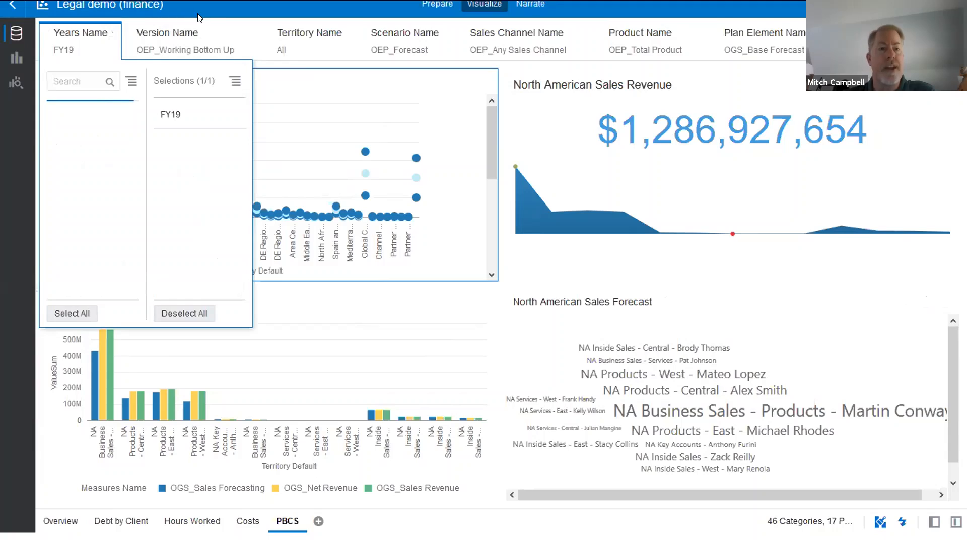
pyautogui.click(218, 20)
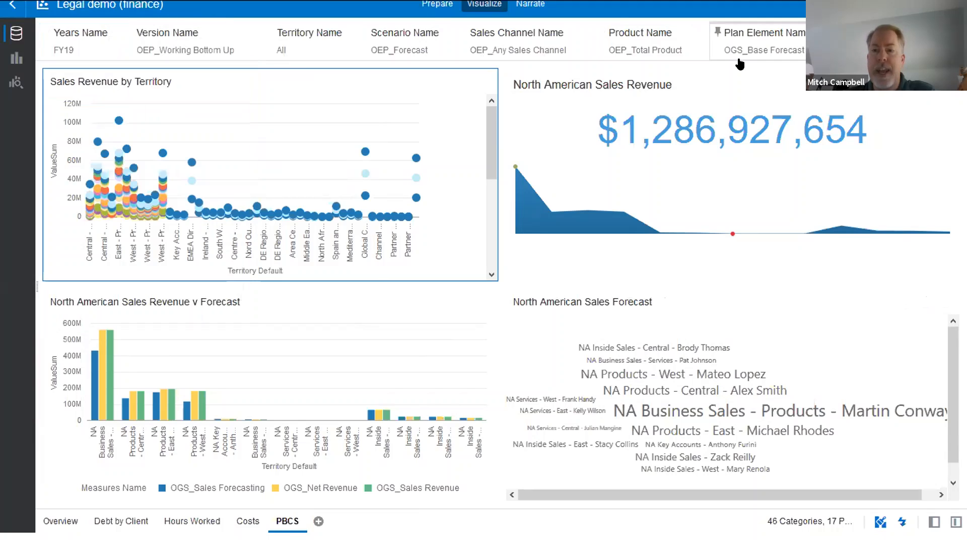
pyautogui.click(957, 39)
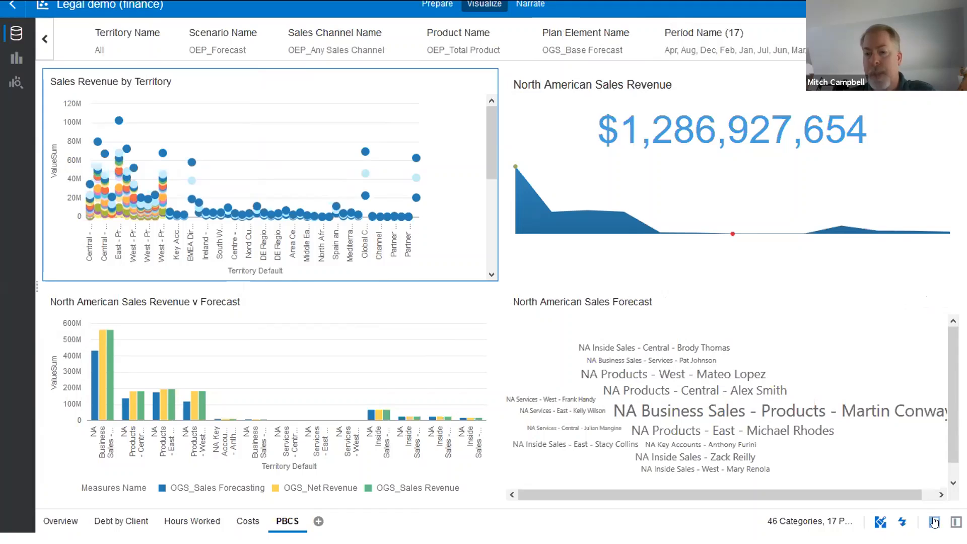
# Step: Examine the Currency and Measures folders of the 1001 SalesPln.OEP_GSP data set and the North American Sales Revenue v Forecast chart's configuration
pyautogui.click(934, 521)
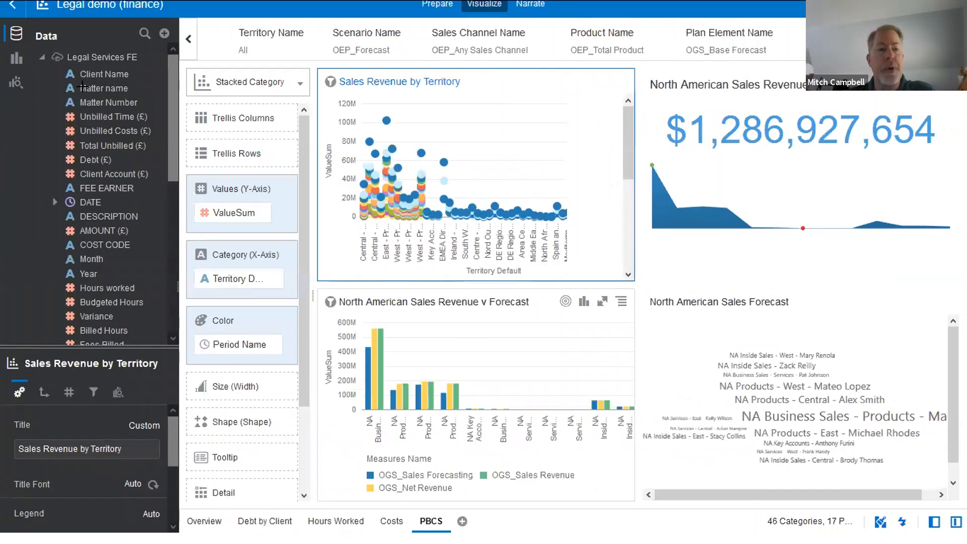
pyautogui.click(42, 57)
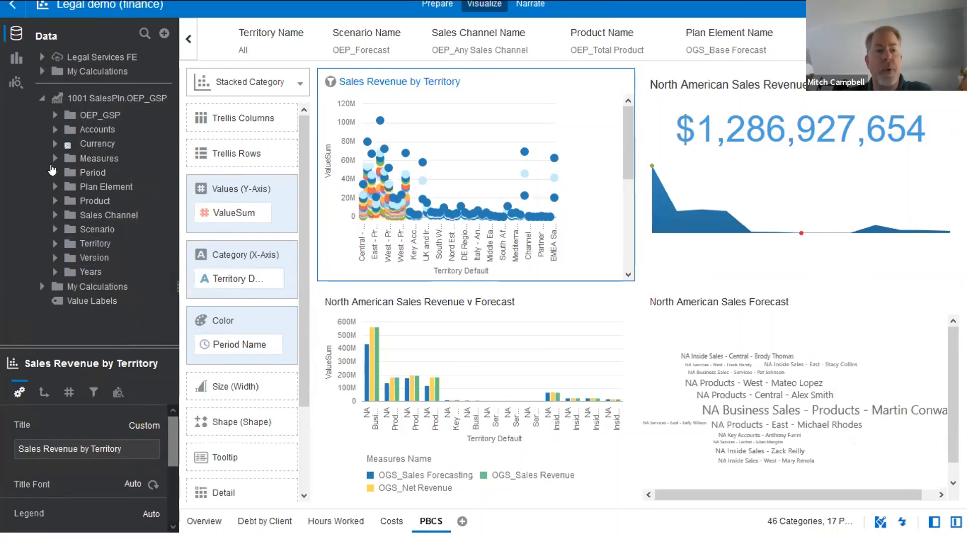
pyautogui.click(54, 145)
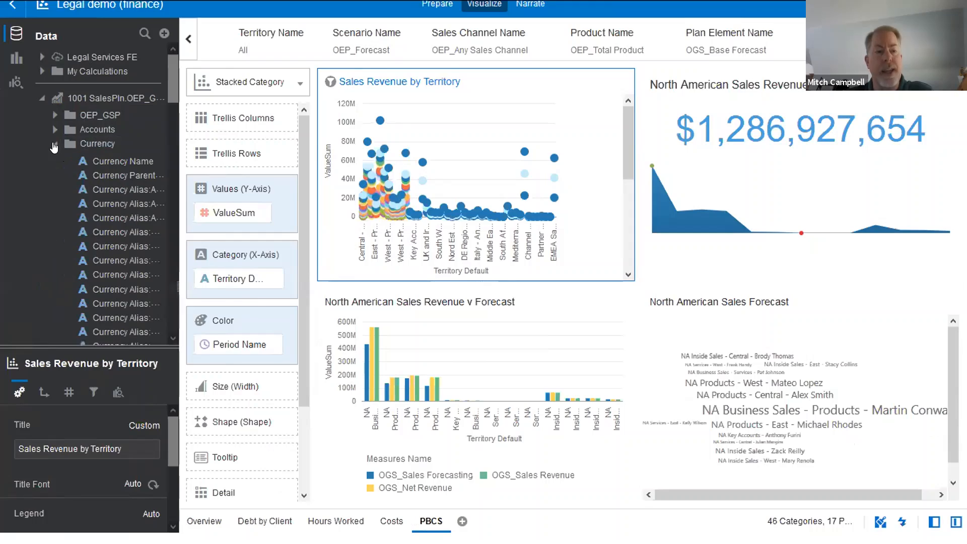
pyautogui.click(54, 145)
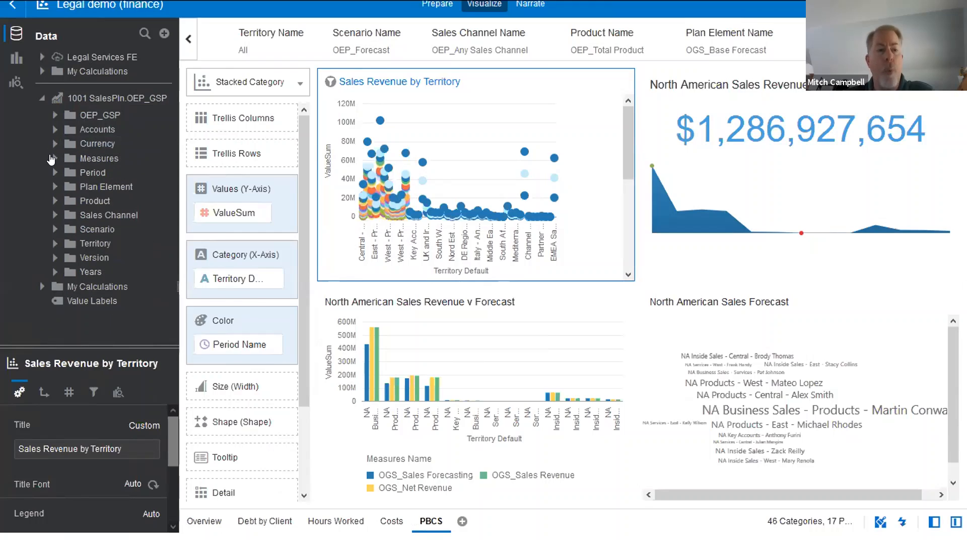
pyautogui.click(52, 158)
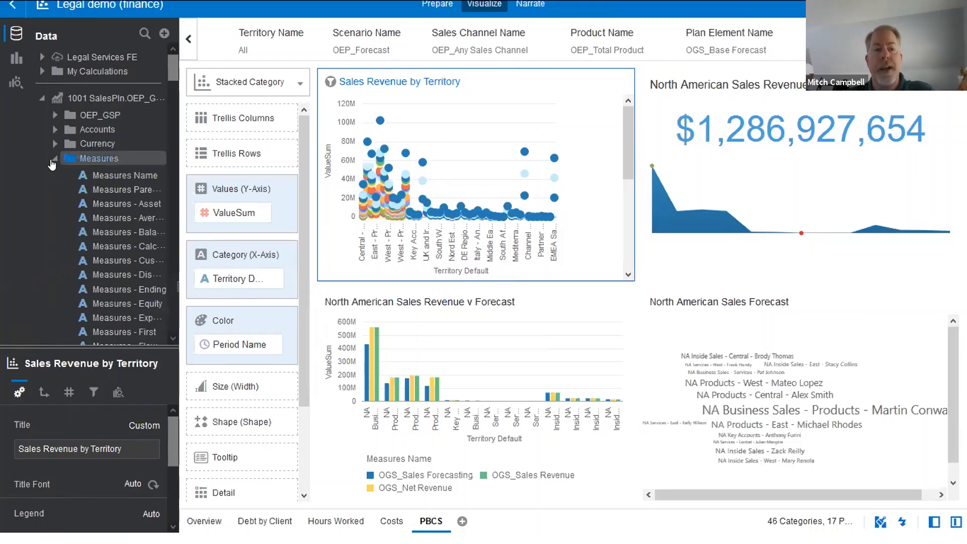
pyautogui.click(52, 159)
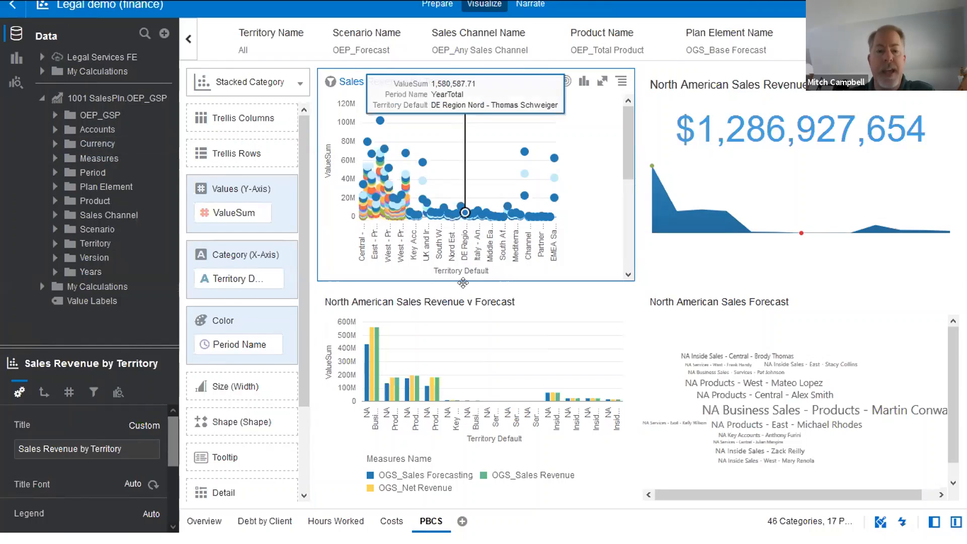
pyautogui.click(461, 338)
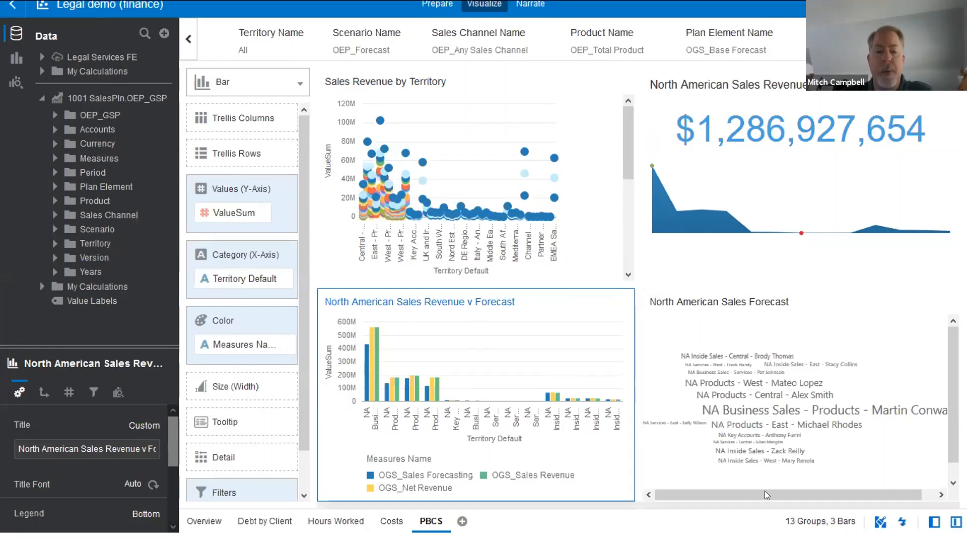
pyautogui.click(934, 521)
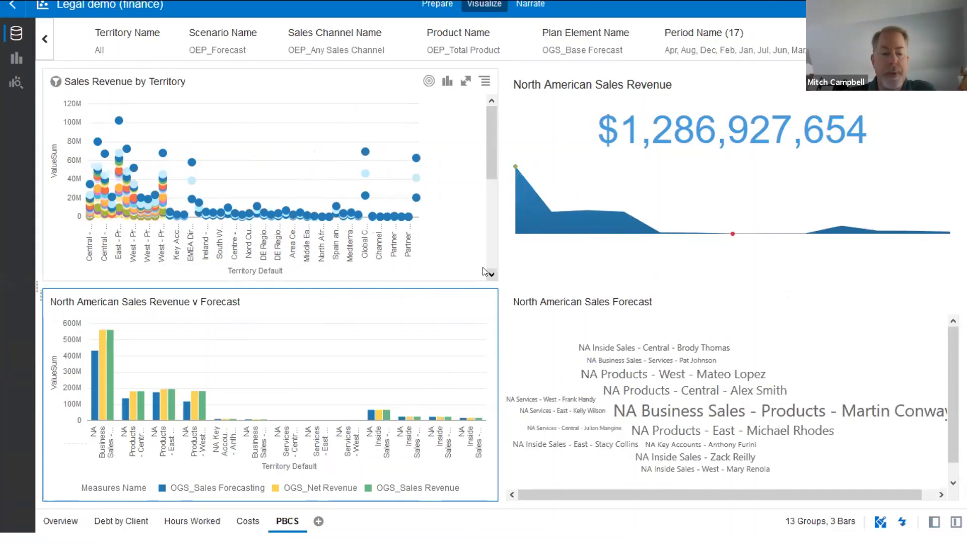
# Step: Switch to the slide presentation and advance to the Option 2 slide about Autonomous Data Warehouse
pyautogui.hotkey('alt', 'Tab')
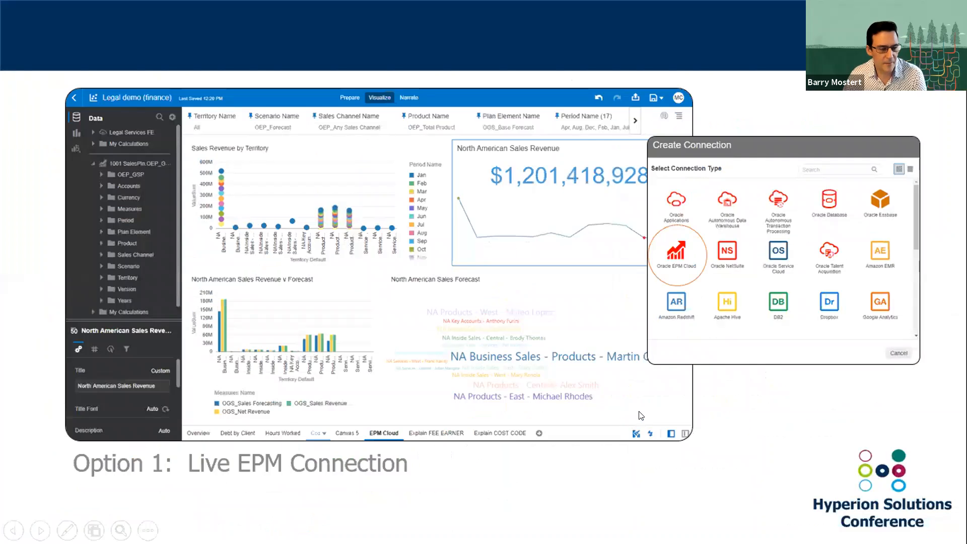
pyautogui.click(640, 415)
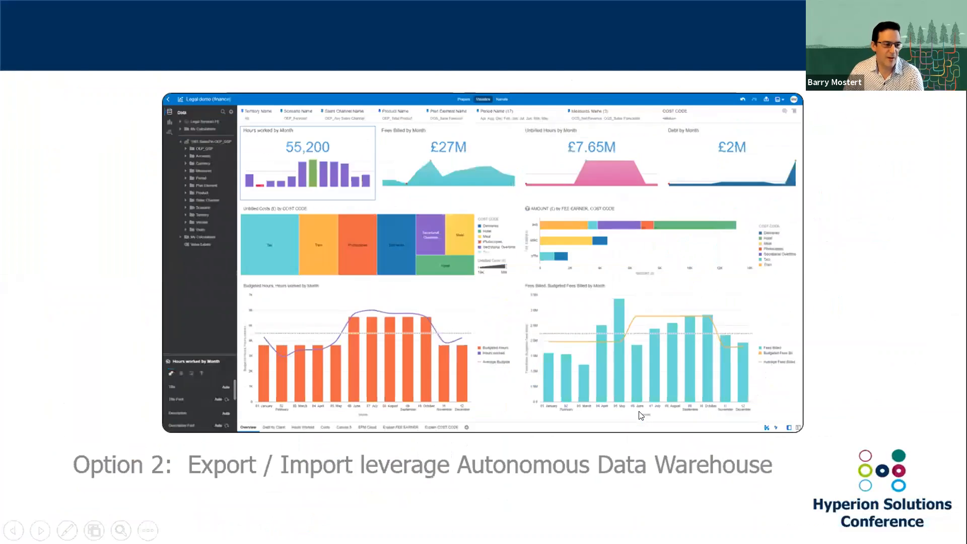
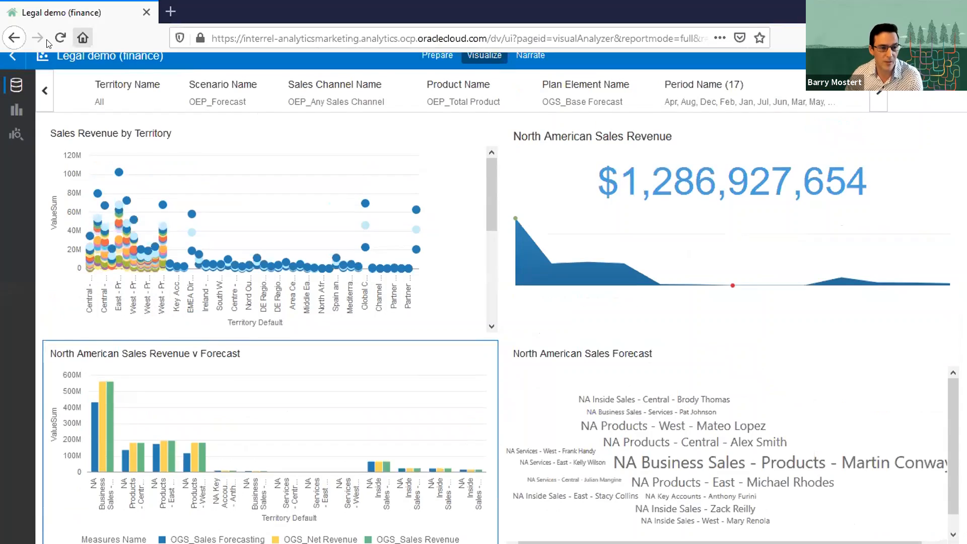
# Step: Close the Legal demo (finance) project without saving its changes
pyautogui.click(8, 59)
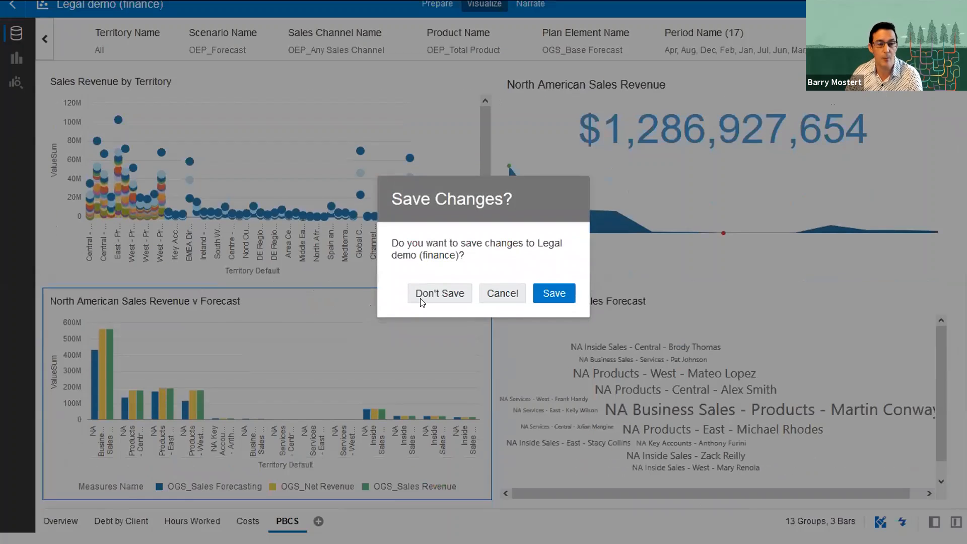
pyautogui.click(416, 296)
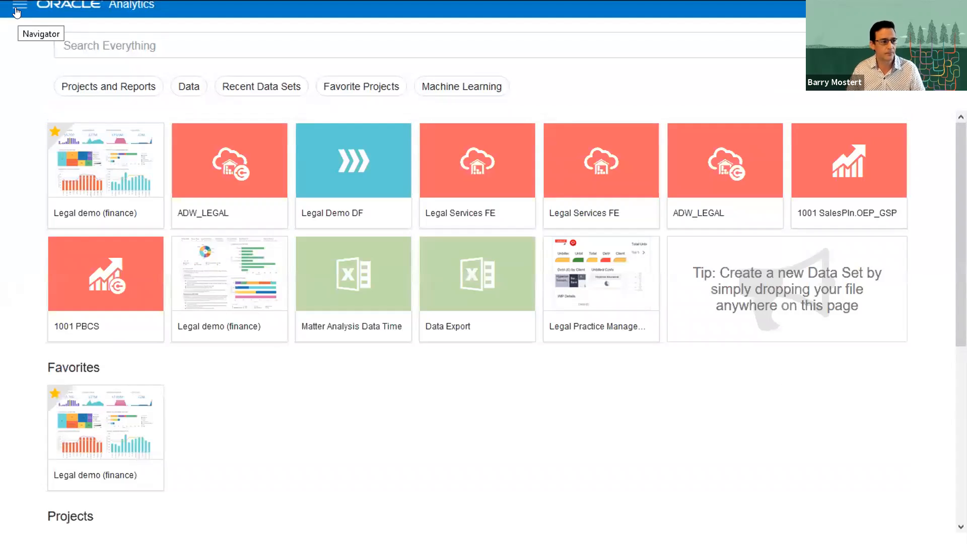
# Step: Open the Data page and view the existing data flows and connections
pyautogui.click(19, 6)
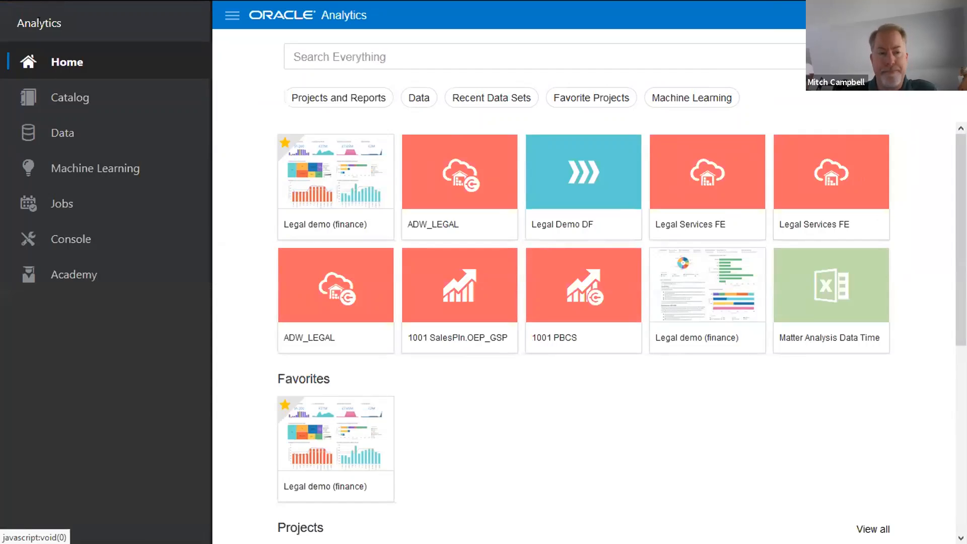
pyautogui.click(28, 133)
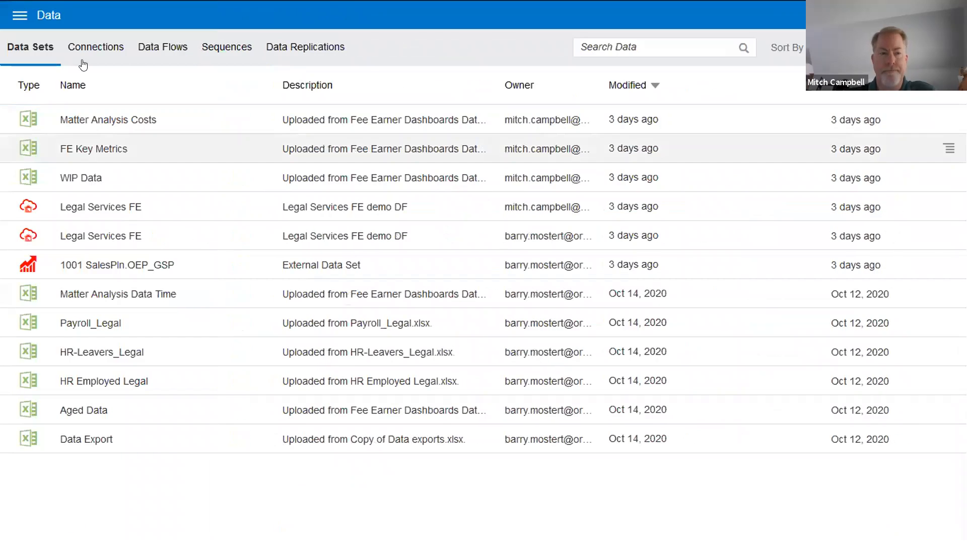
pyautogui.click(164, 44)
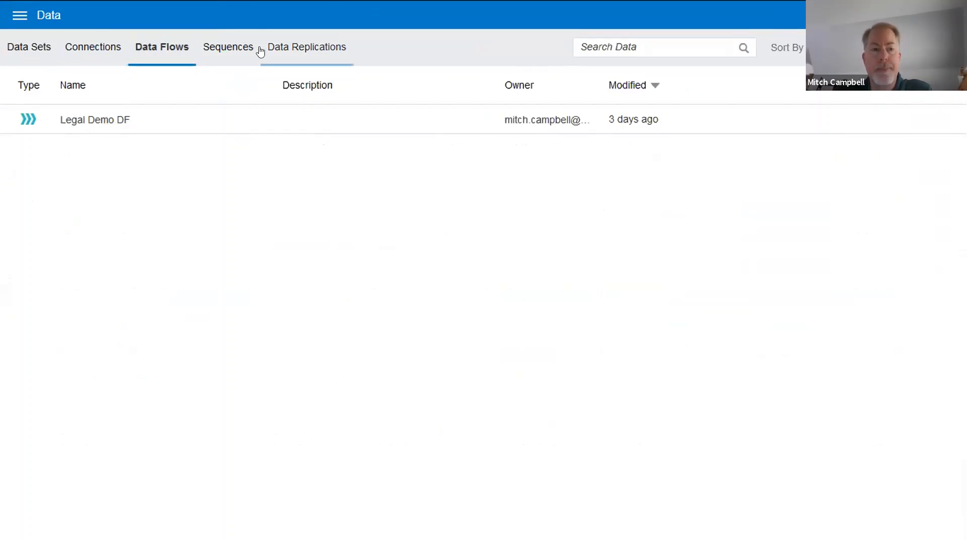
pyautogui.click(74, 54)
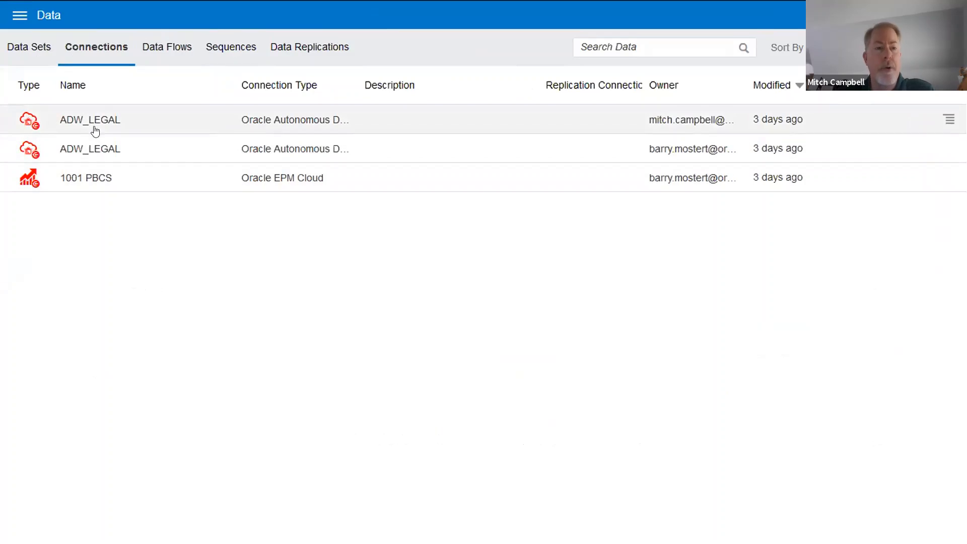
# Step: Open the Legal Demo DF data flow and view the match columns of its two Join steps
pyautogui.click(157, 46)
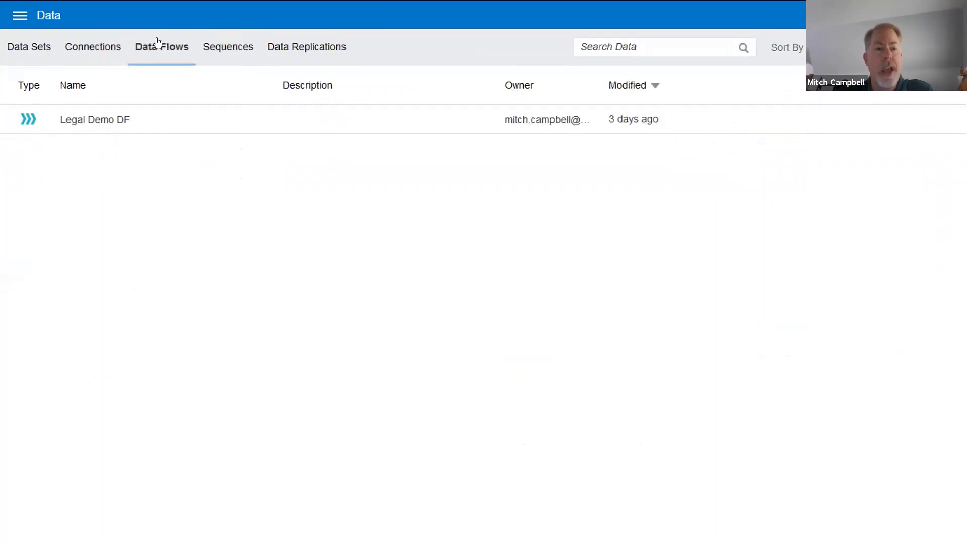
pyautogui.click(95, 123)
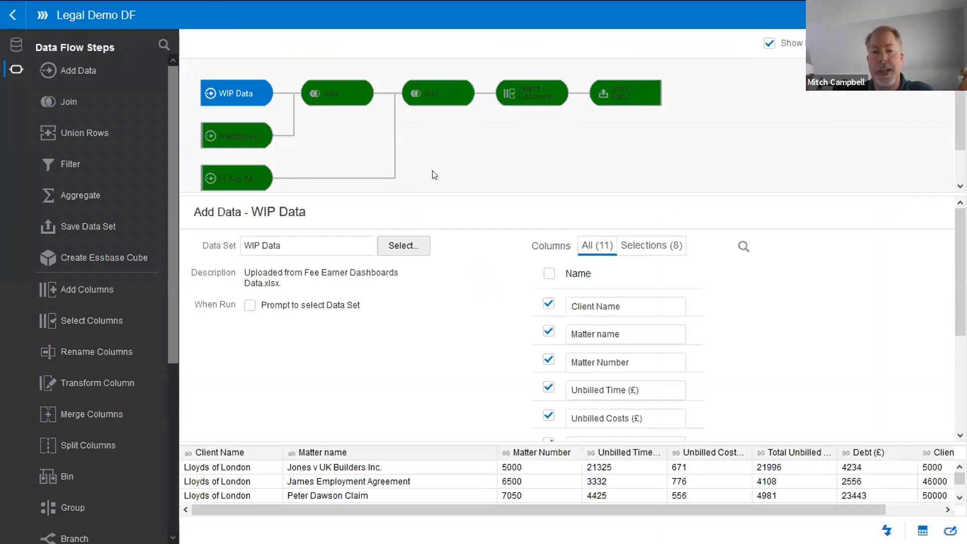
pyautogui.click(457, 158)
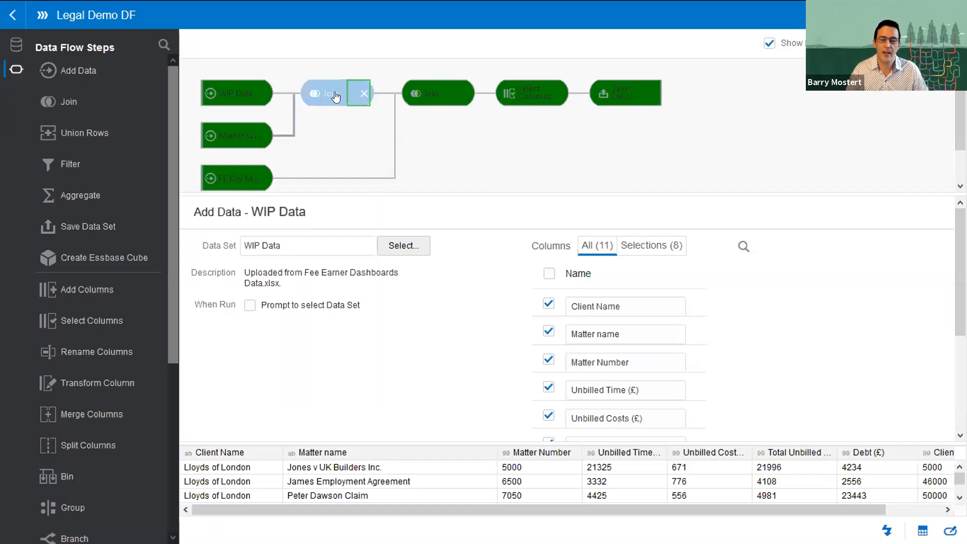
pyautogui.click(336, 96)
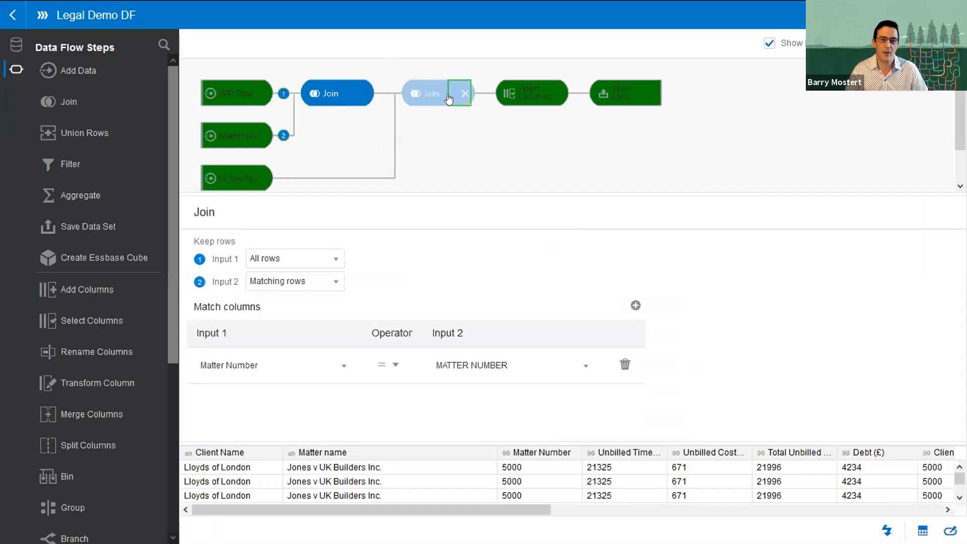
pyautogui.click(435, 99)
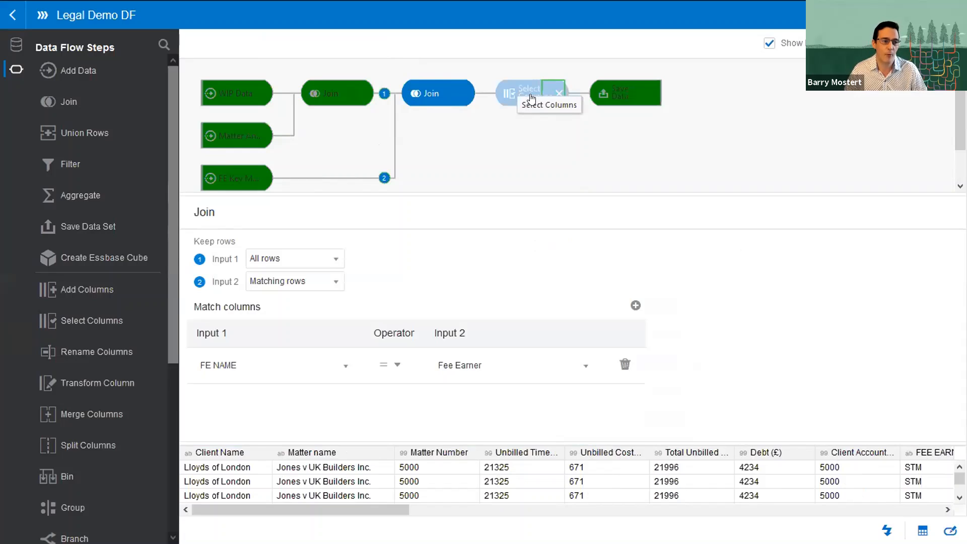
# Step: Examine the Select Columns step's selected columns and browse the list of available data flow steps
pyautogui.click(529, 97)
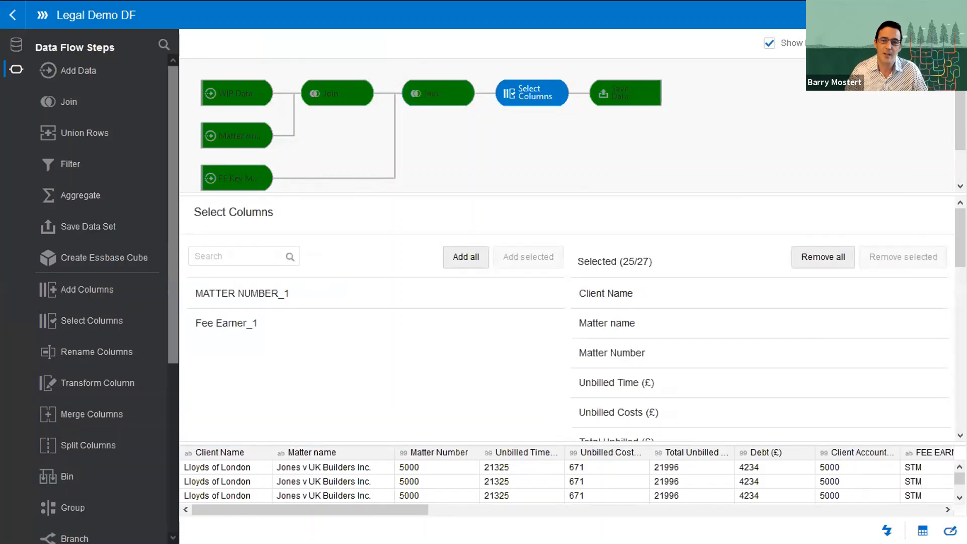
pyautogui.scroll(-1, 816, 323)
pyautogui.scroll(-6, 760, 323)
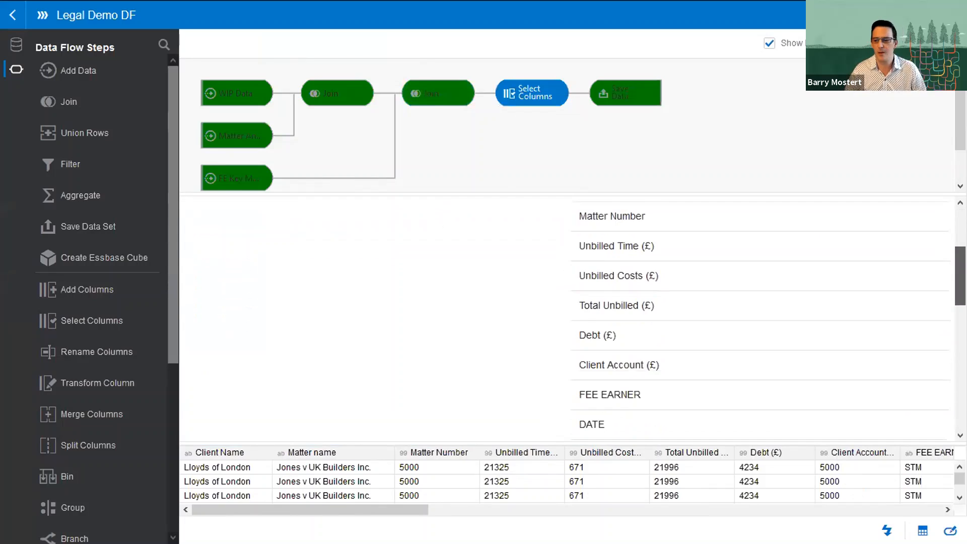
pyautogui.scroll(-8, 760, 322)
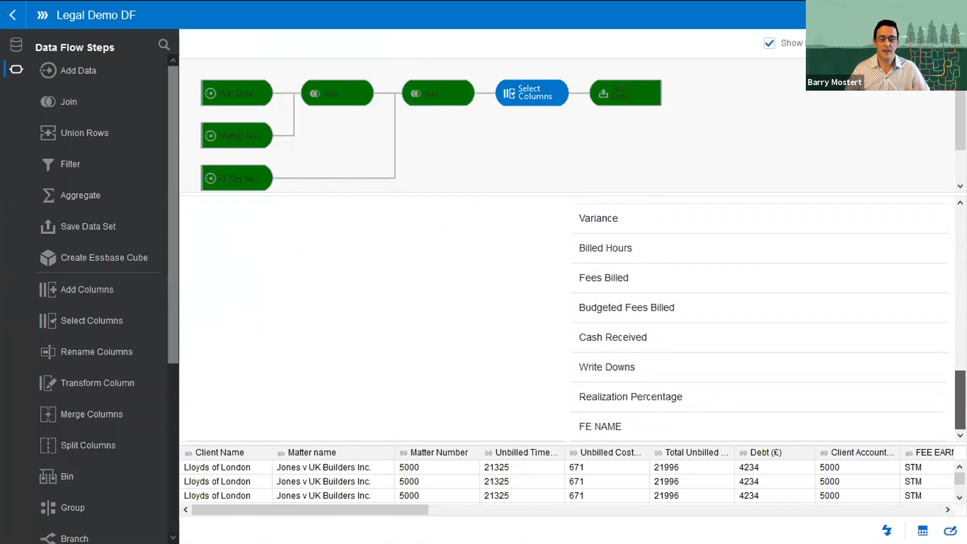
pyautogui.scroll(15, 760, 322)
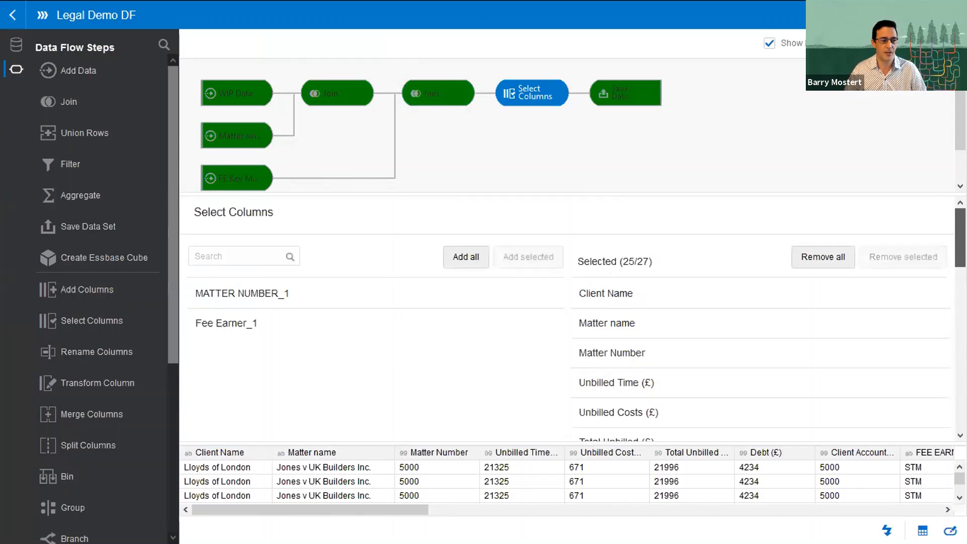
pyautogui.scroll(-6, 760, 323)
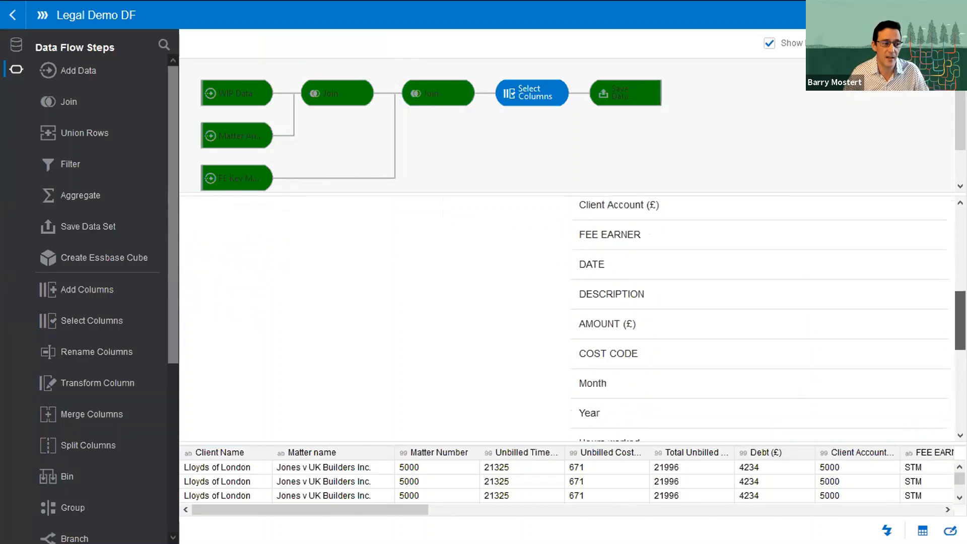
pyautogui.scroll(-3, 761, 322)
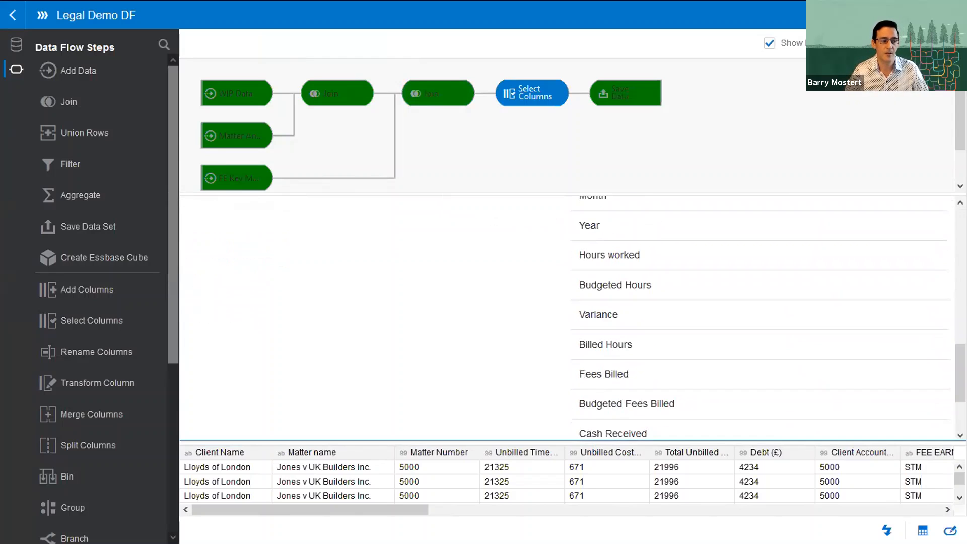
pyautogui.moveTo(165, 204); pyautogui.dragTo(176, 330)
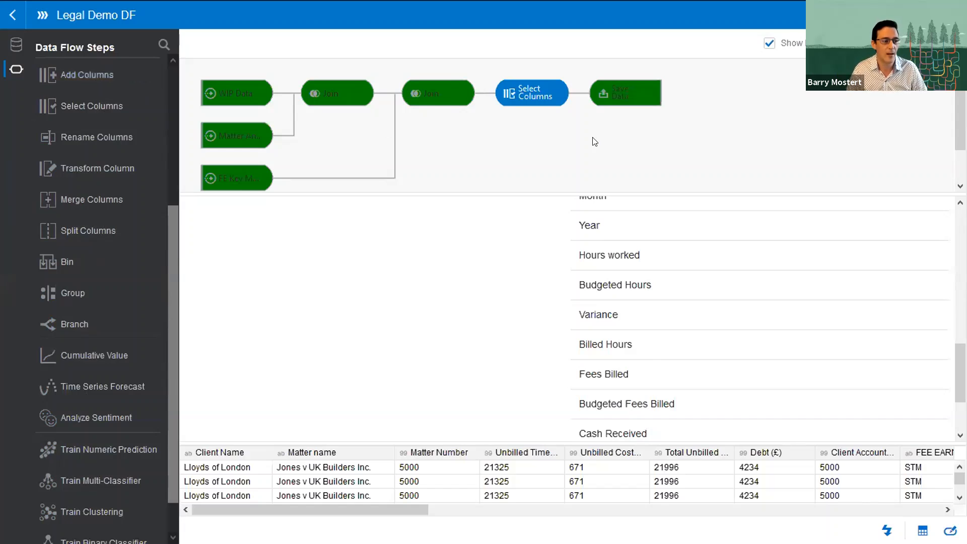
# Step: View the Save Data step's settings and the storage targets offered for the Legal Services FE data set
pyautogui.click(639, 97)
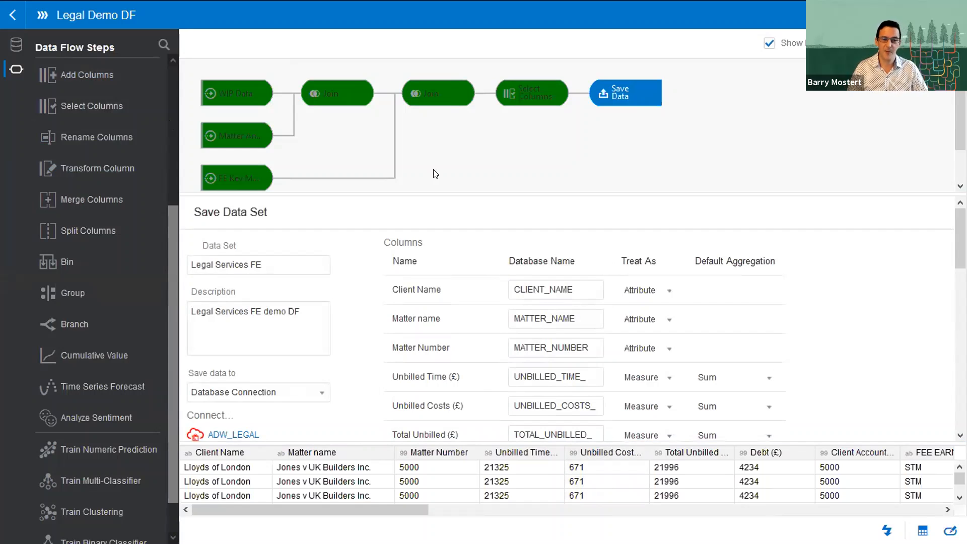
pyautogui.scroll(5, 171, 122)
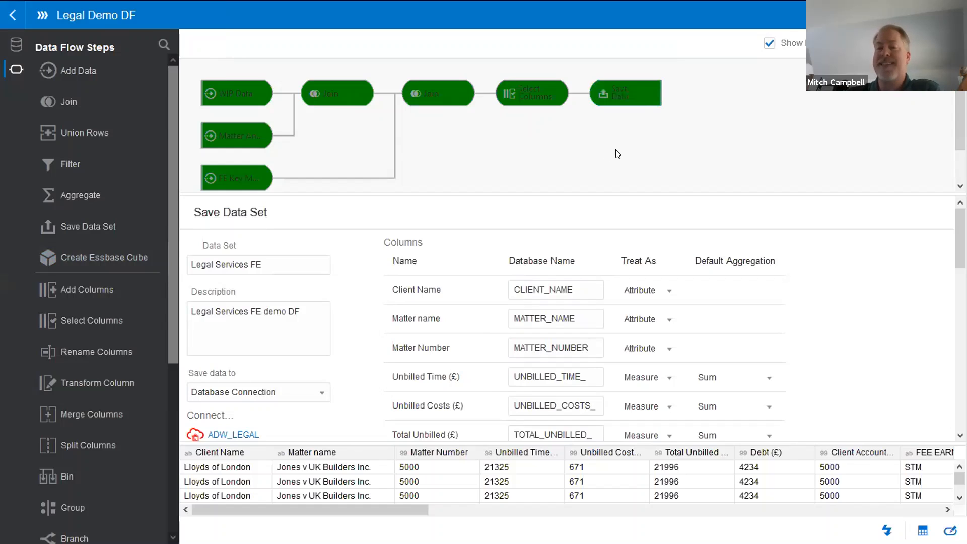
pyautogui.click(628, 99)
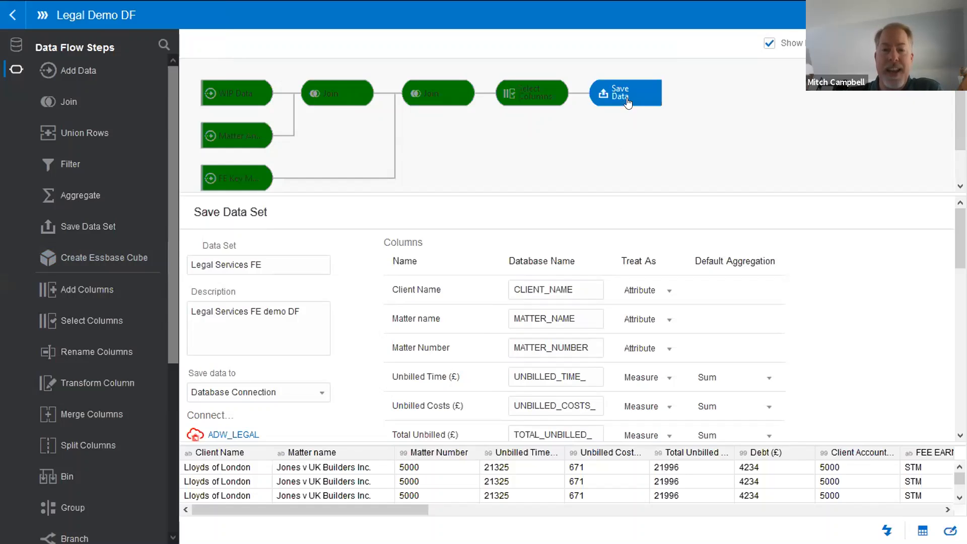
pyautogui.scroll(-5, 269, 313)
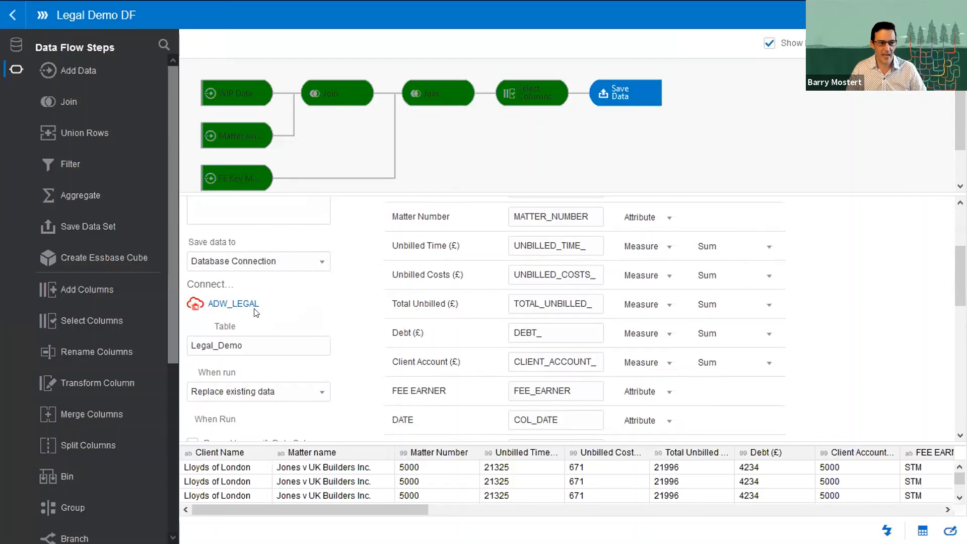
pyautogui.click(298, 268)
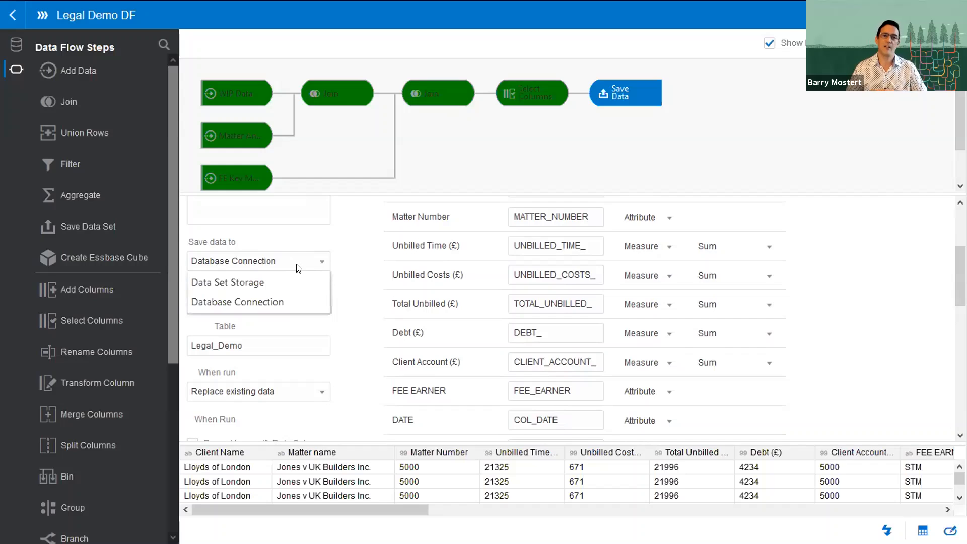
pyautogui.click(348, 304)
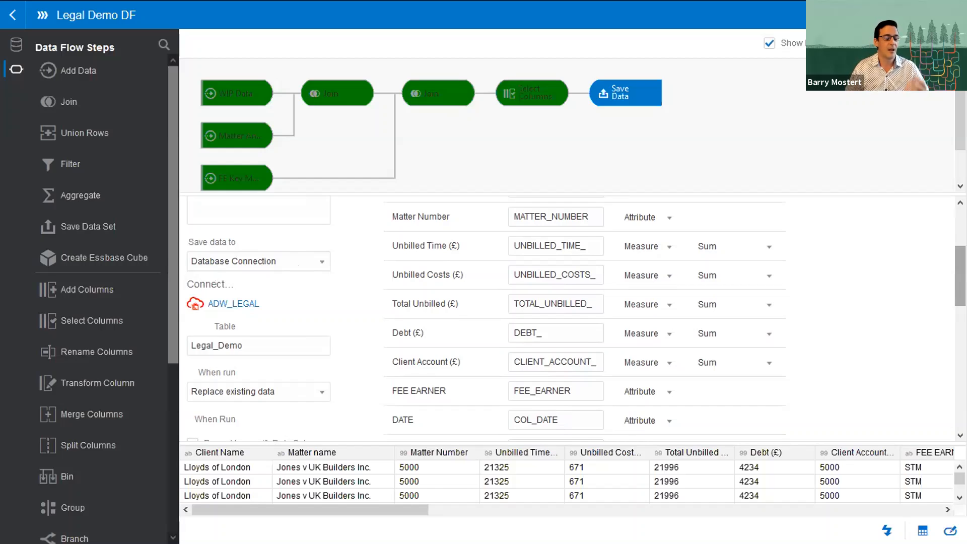
# Step: View the When run options for writing data to the Legal_Demo table
pyautogui.scroll(-2, 959, 277)
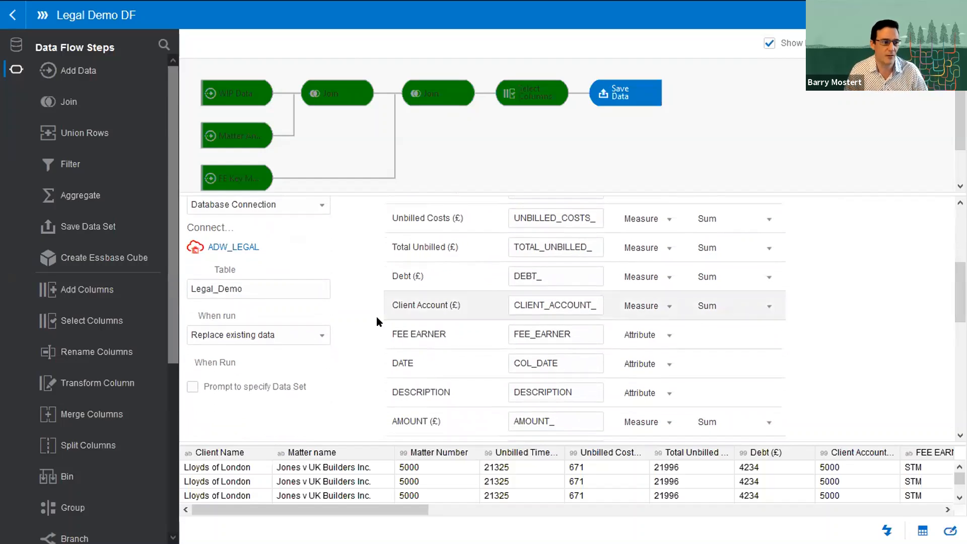
pyautogui.click(317, 337)
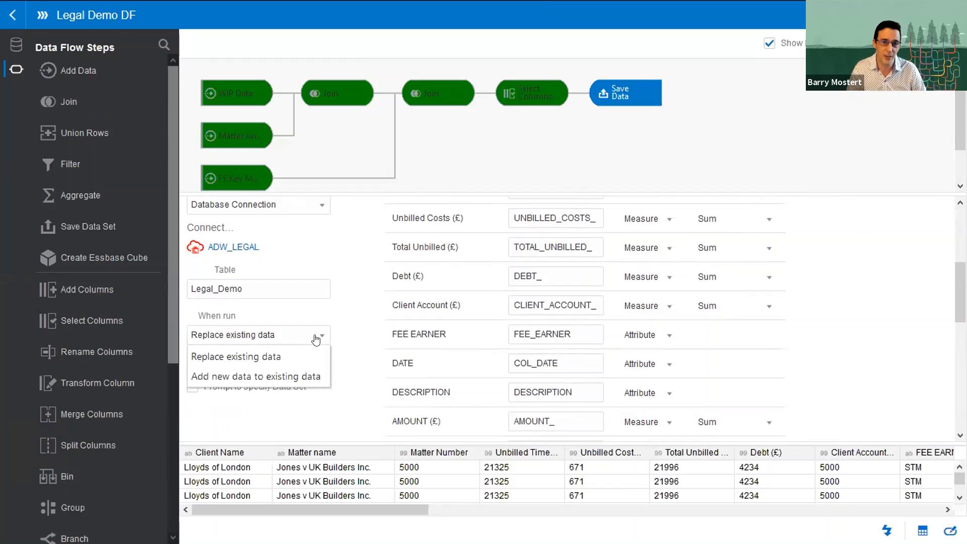
pyautogui.click(353, 348)
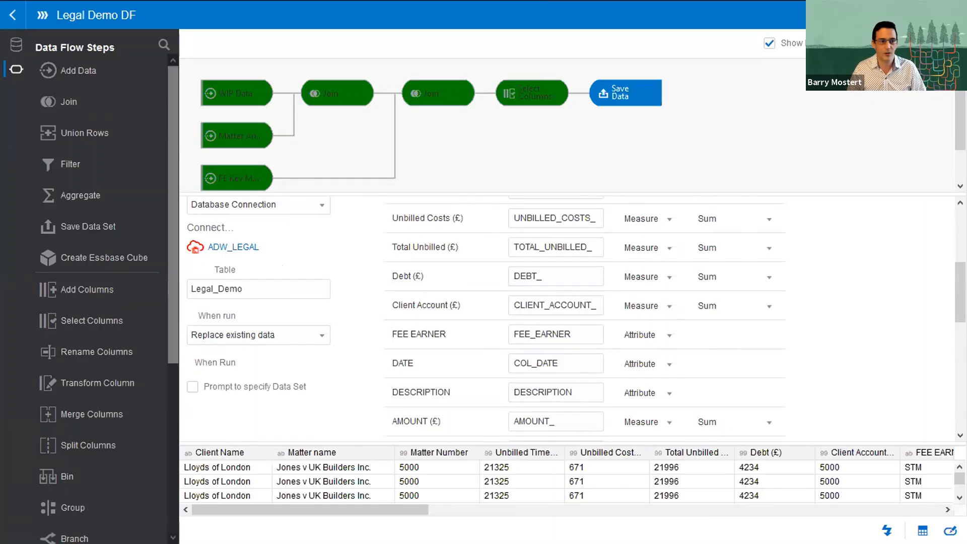
pyautogui.scroll(3, 584, 317)
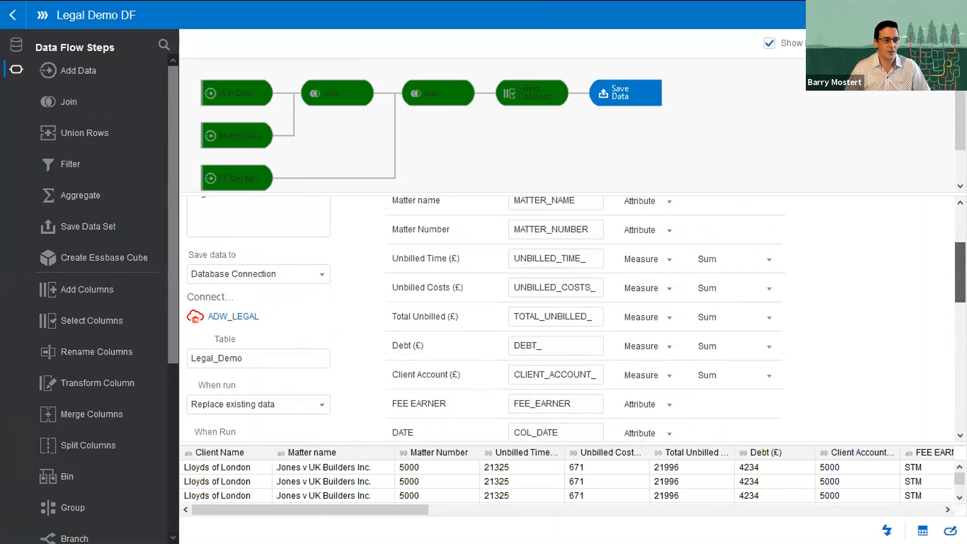
# Step: View the step types that can be added after the Select Columns step, without adding one
pyautogui.click(527, 98)
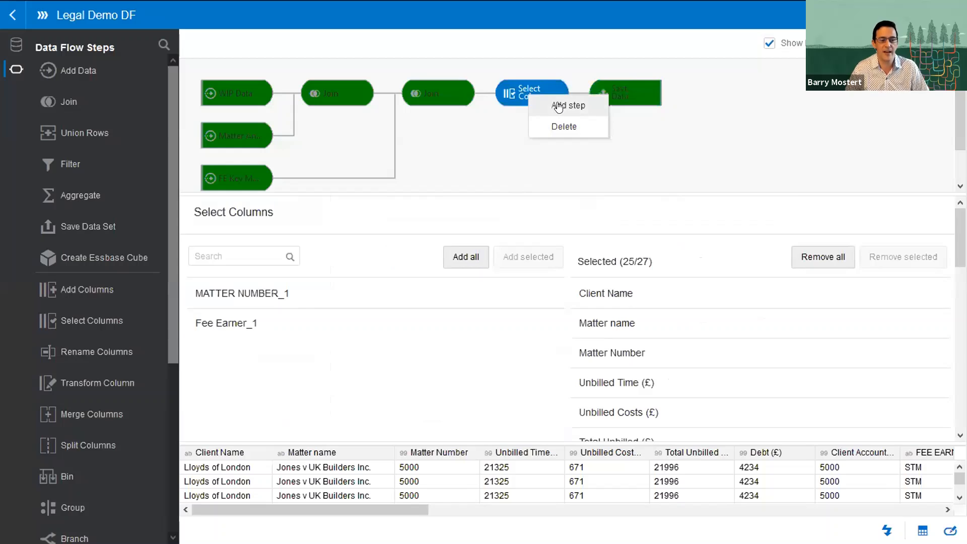
pyautogui.click(557, 104)
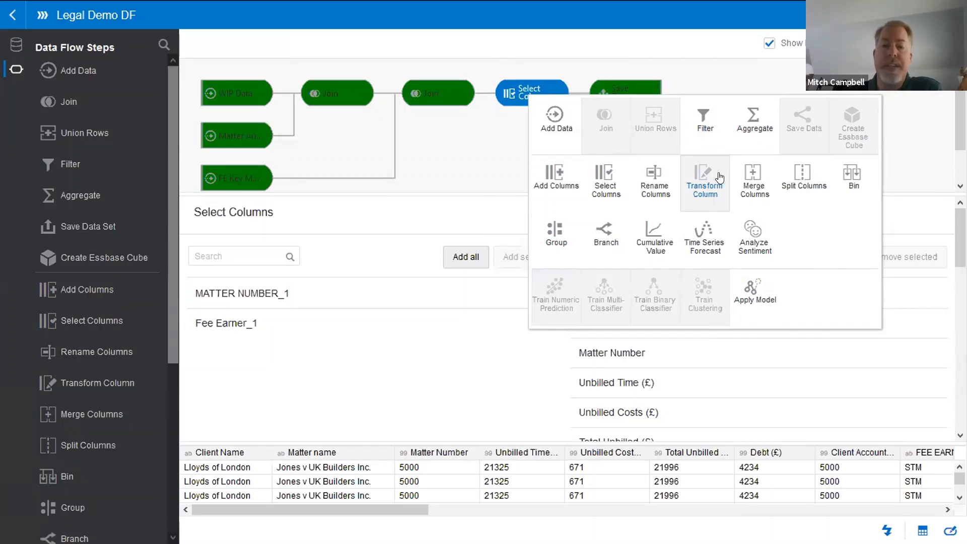
pyautogui.click(463, 209)
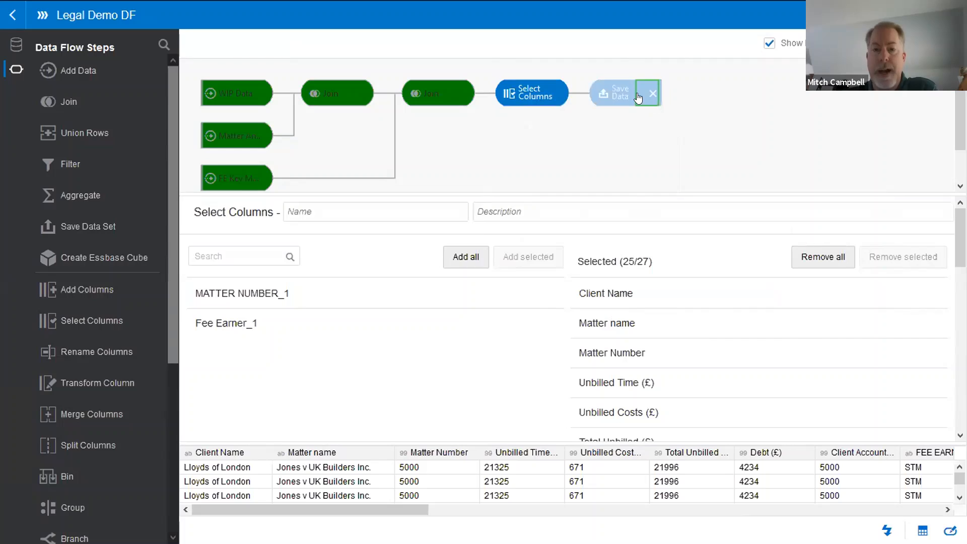
# Step: Review the Save Data step's ADW_LEGAL connection, target table and run settings
pyautogui.click(637, 97)
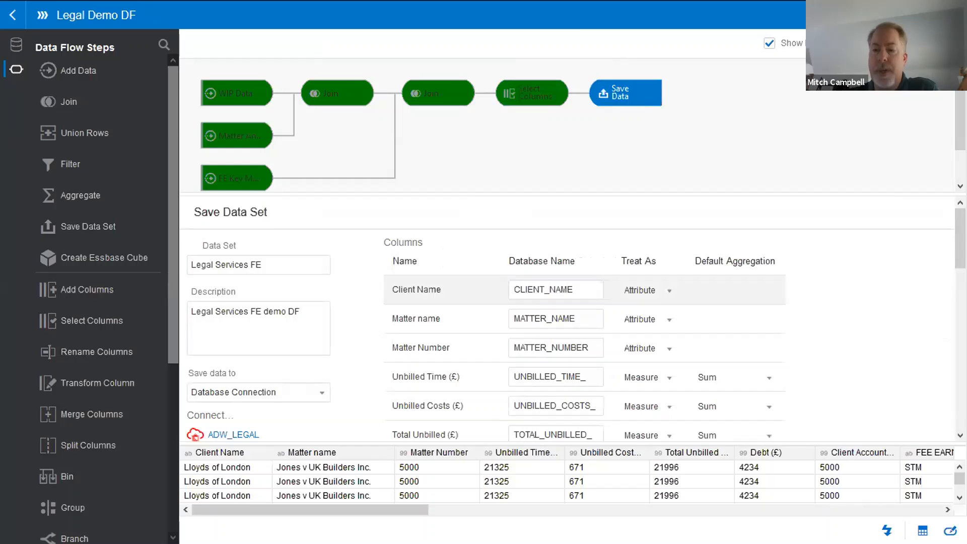
pyautogui.scroll(-3, 566, 317)
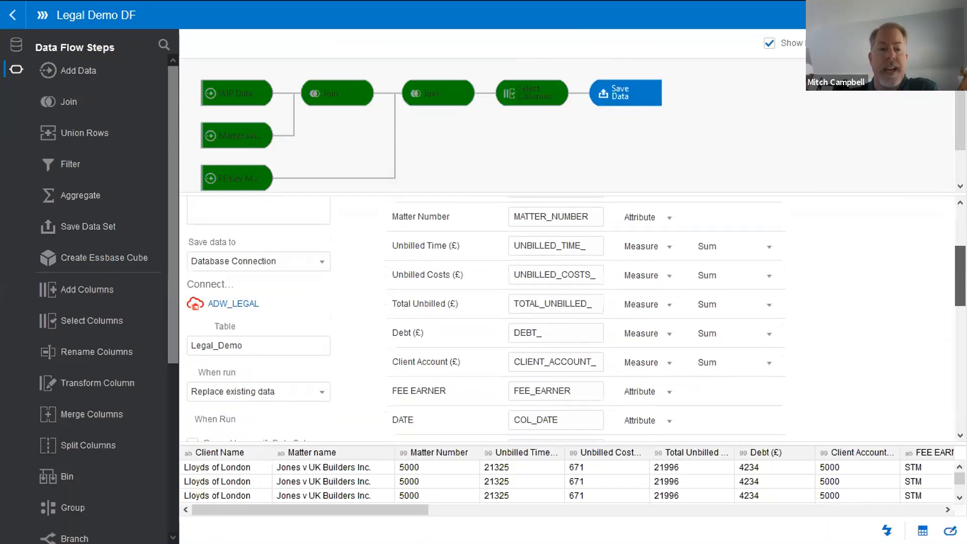
pyautogui.scroll(-1, 822, 274)
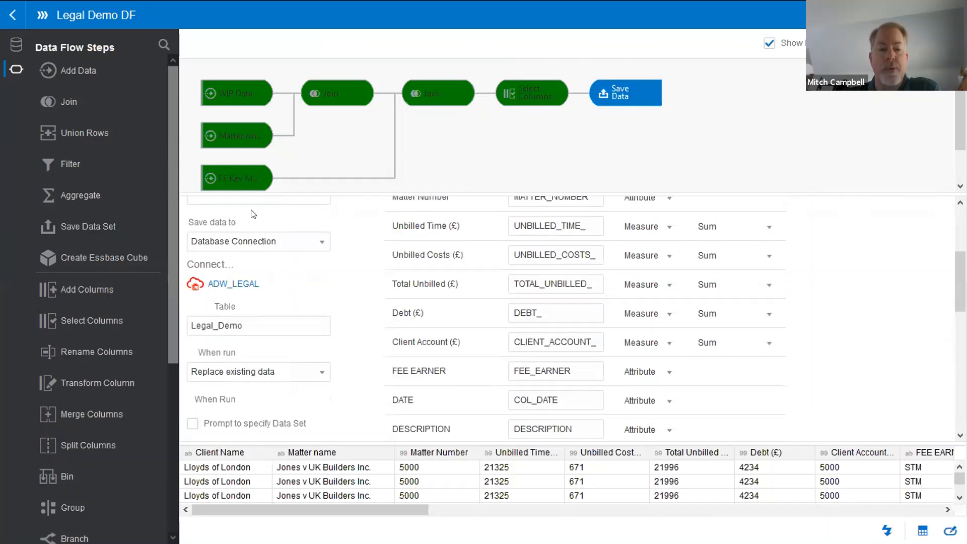
# Step: Close the Legal Demo DF data flow and return to the home page
pyautogui.click(8, 16)
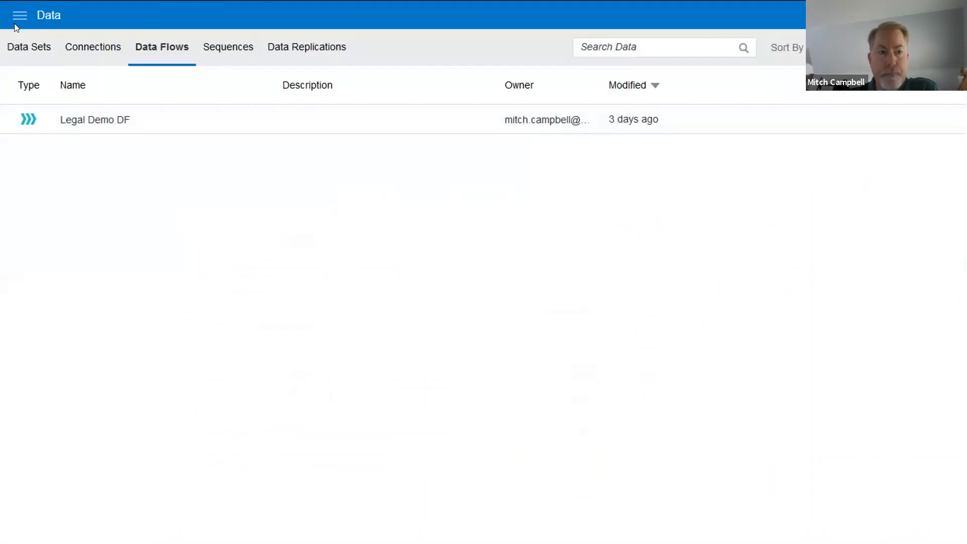
pyautogui.click(14, 23)
pyautogui.click(34, 55)
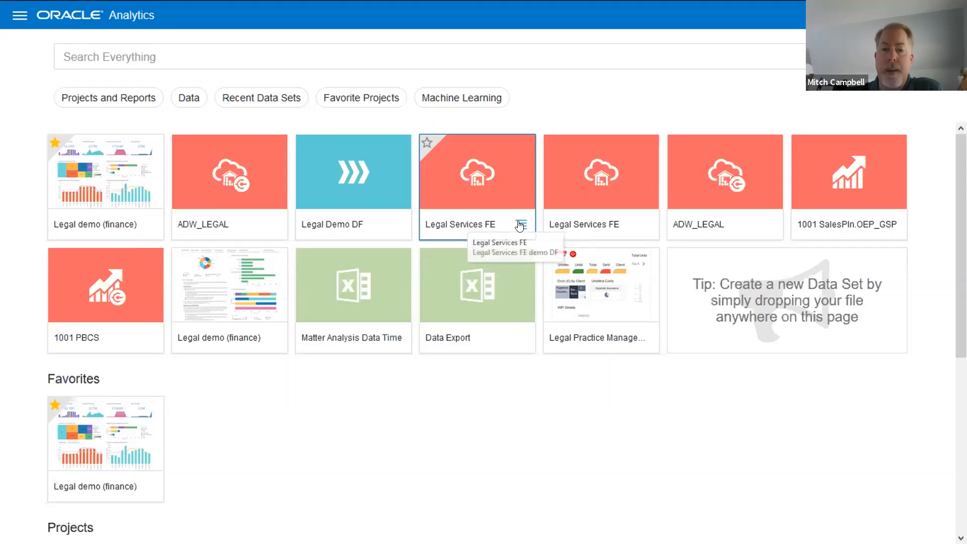
# Step: Inspect the Legal Services FE data set, certify it and view its Data Access options
pyautogui.click(520, 225)
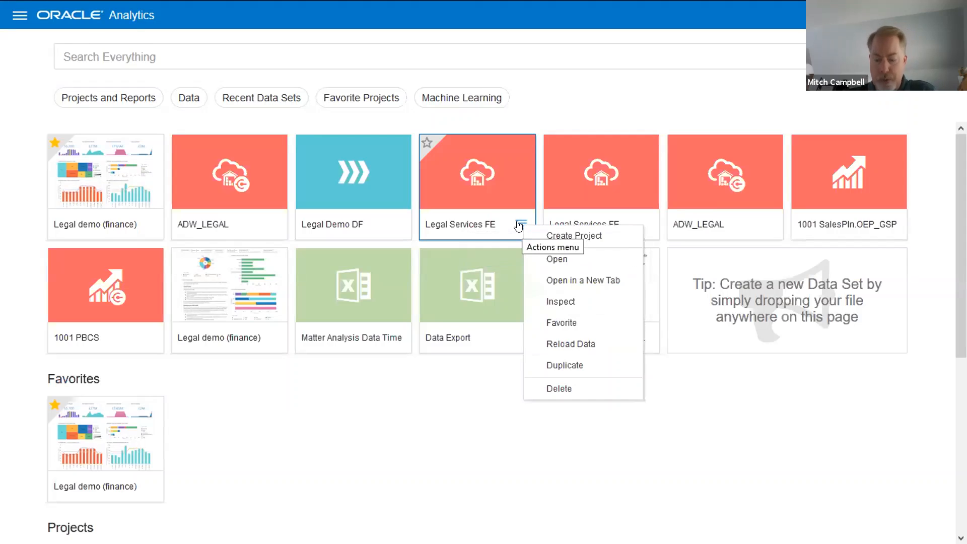
pyautogui.click(594, 302)
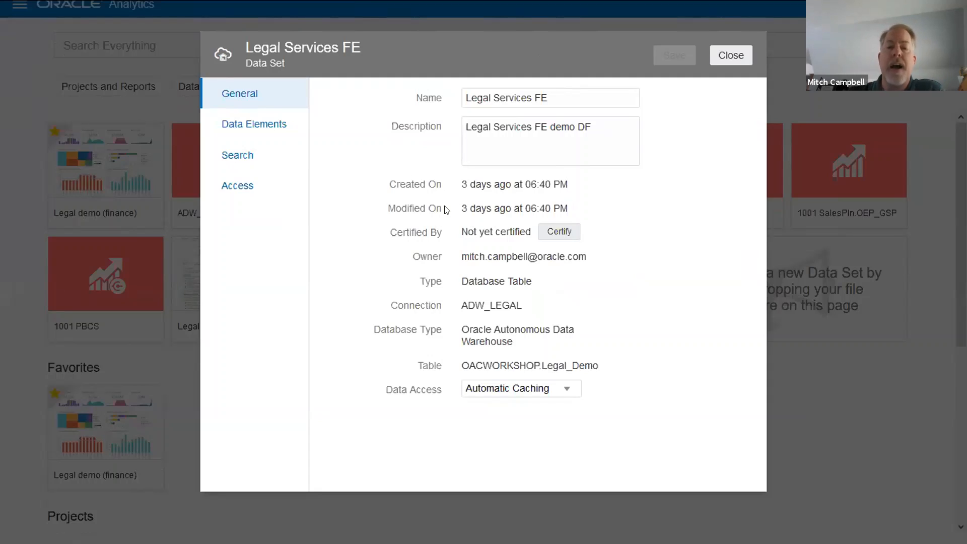
pyautogui.click(559, 232)
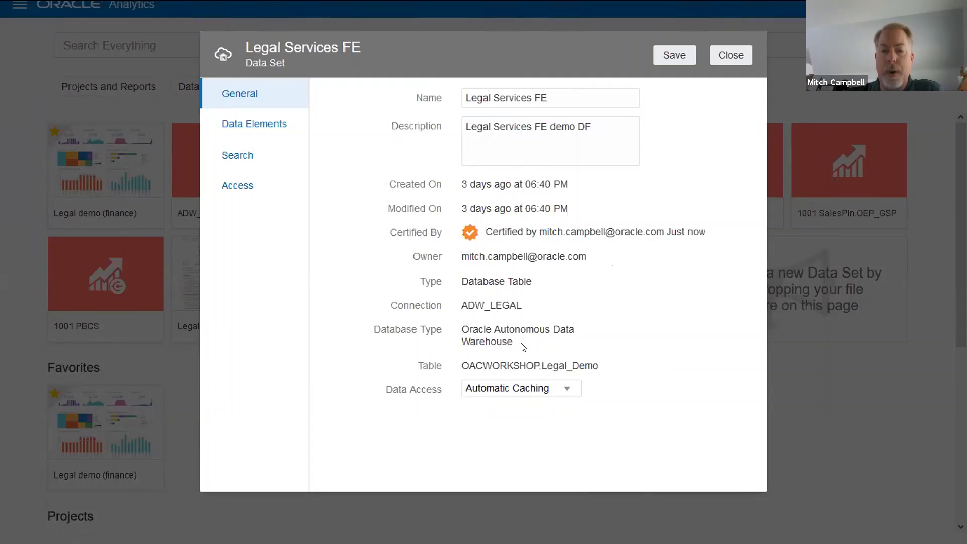
pyautogui.click(563, 392)
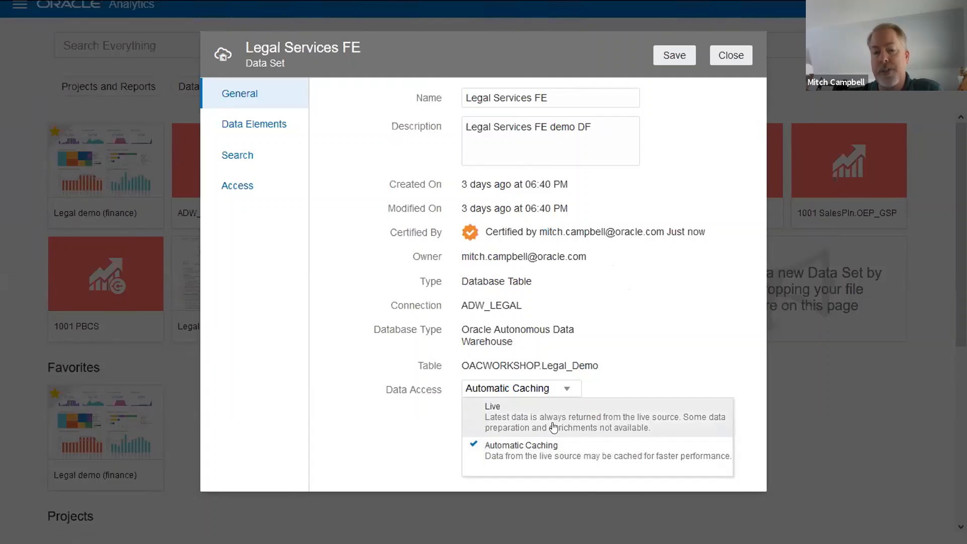
pyautogui.click(685, 369)
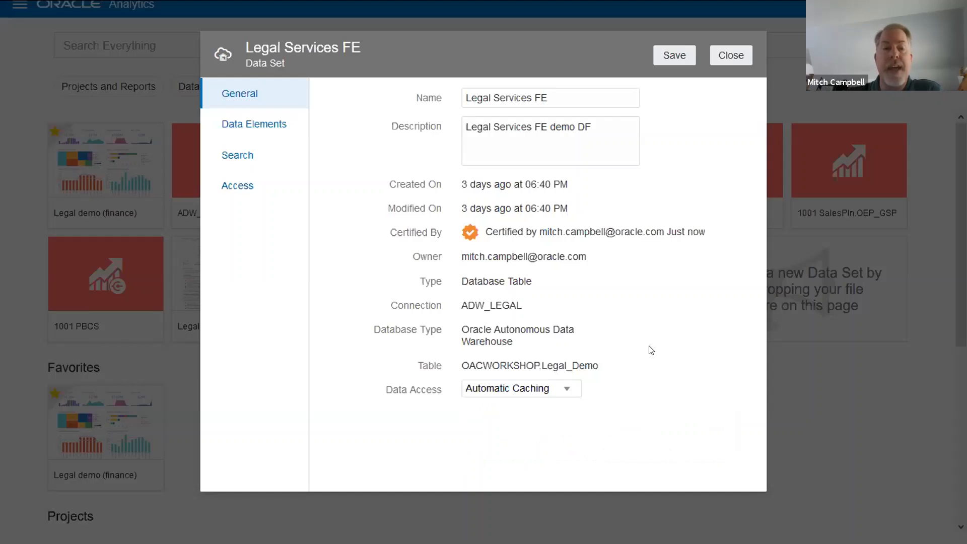
# Step: Review the Legal Services FE data elements with their data types, attribute or measure treatment and aggregation
pyautogui.click(259, 129)
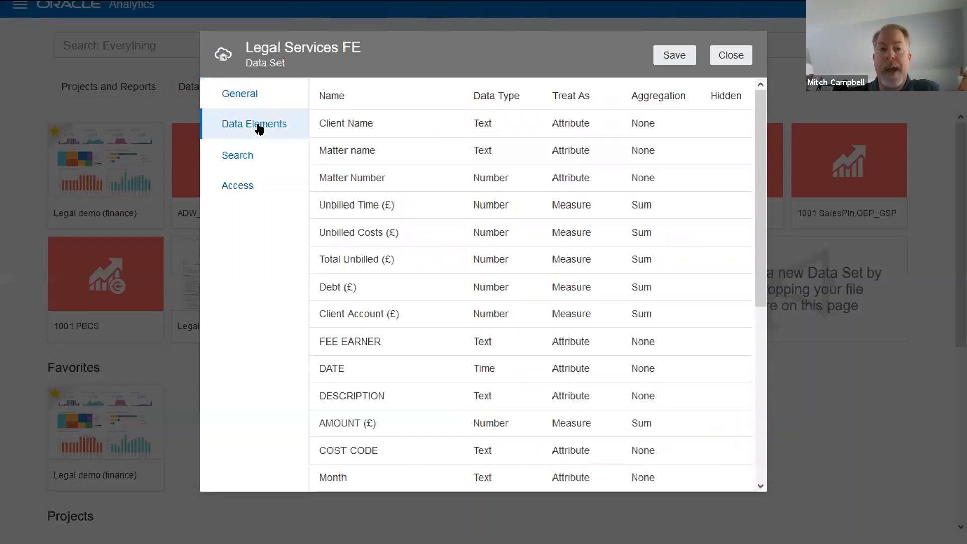
pyautogui.moveTo(759, 173); pyautogui.dragTo(789, 277)
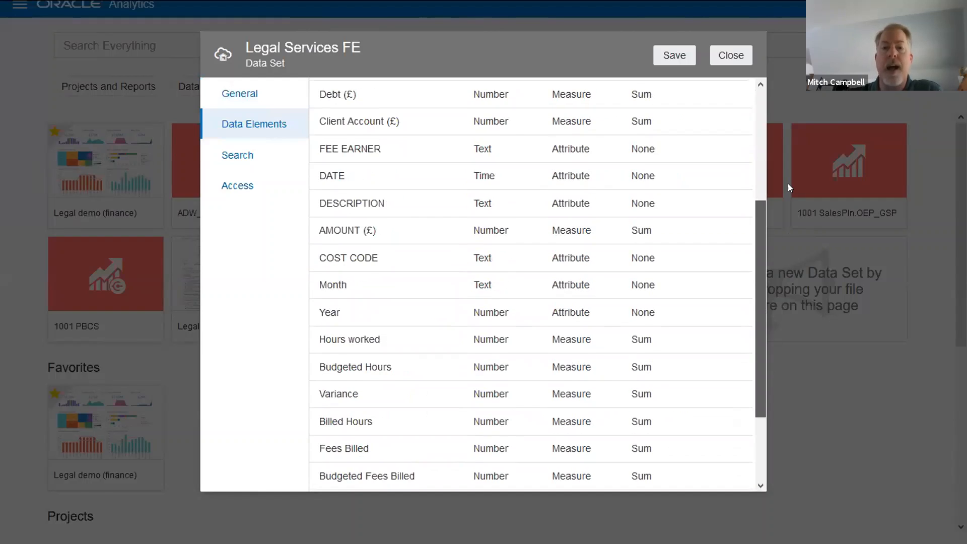
pyautogui.moveTo(789, 188); pyautogui.dragTo(771, 151)
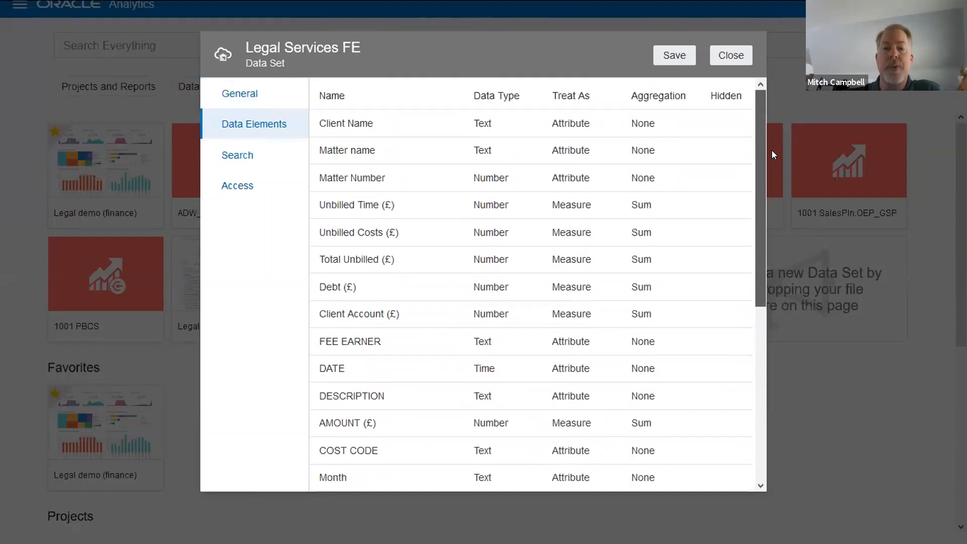
# Step: Review the data set's search indexing settings and the available repeat intervals, leaving the schedule as it is
pyautogui.click(245, 158)
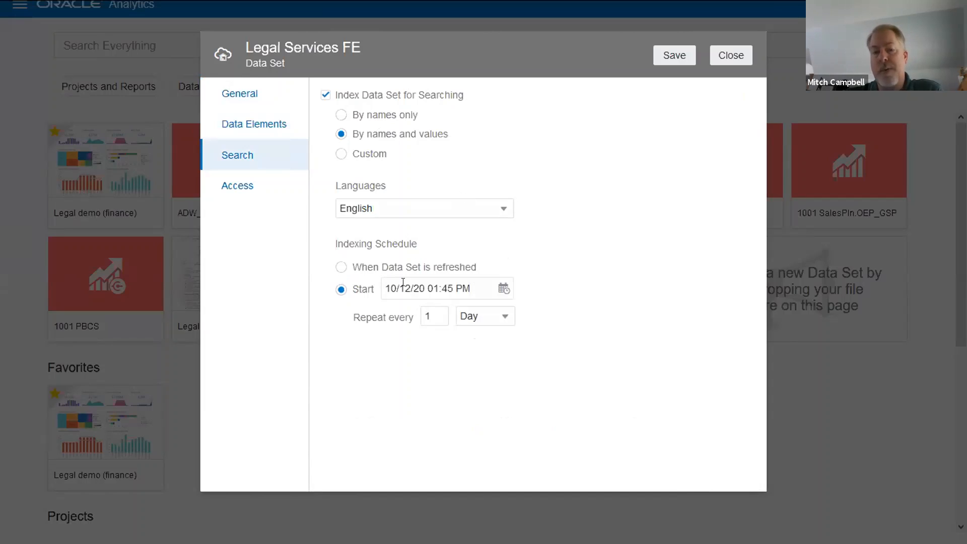
pyautogui.click(499, 316)
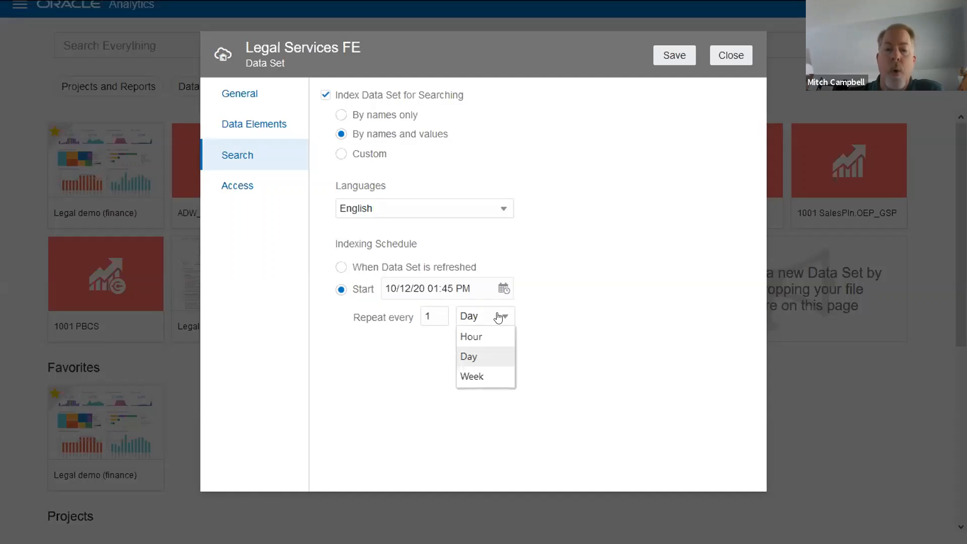
pyautogui.click(596, 302)
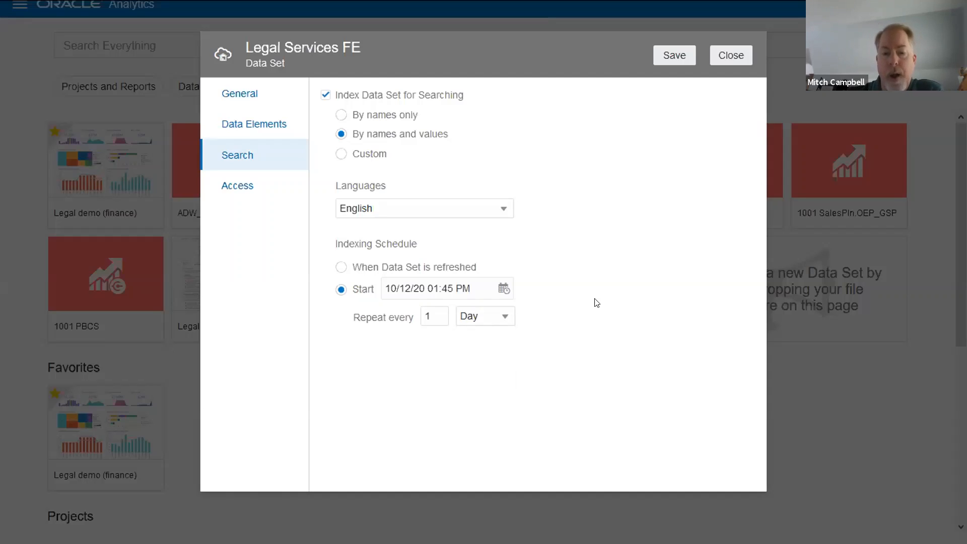
# Step: View the user and role permissions on Legal Services FE and close the data set's properties
pyautogui.click(270, 191)
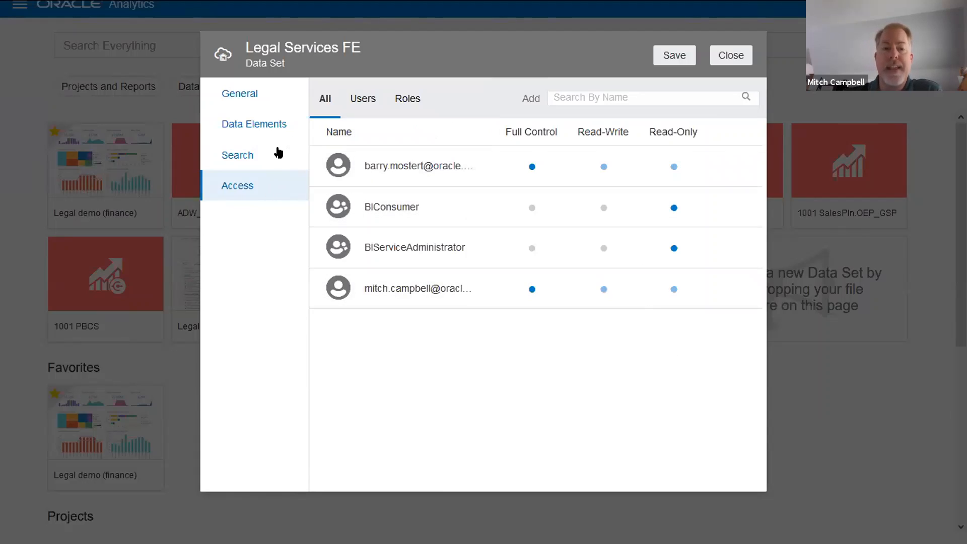
pyautogui.click(725, 62)
pyautogui.click(686, 467)
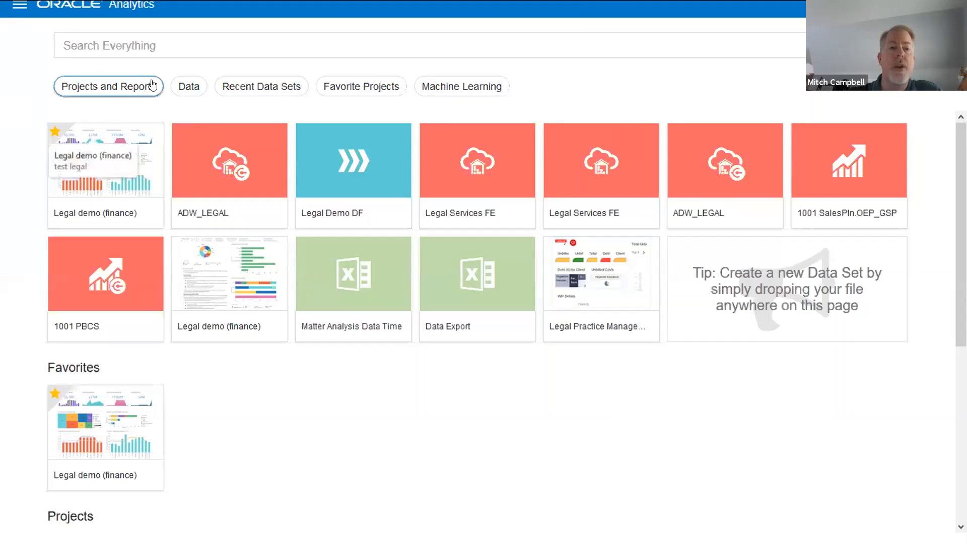
# Step: Search everything for "hours" and visualize the Hours worked measure from the Legal Services FE data set
pyautogui.click(179, 42)
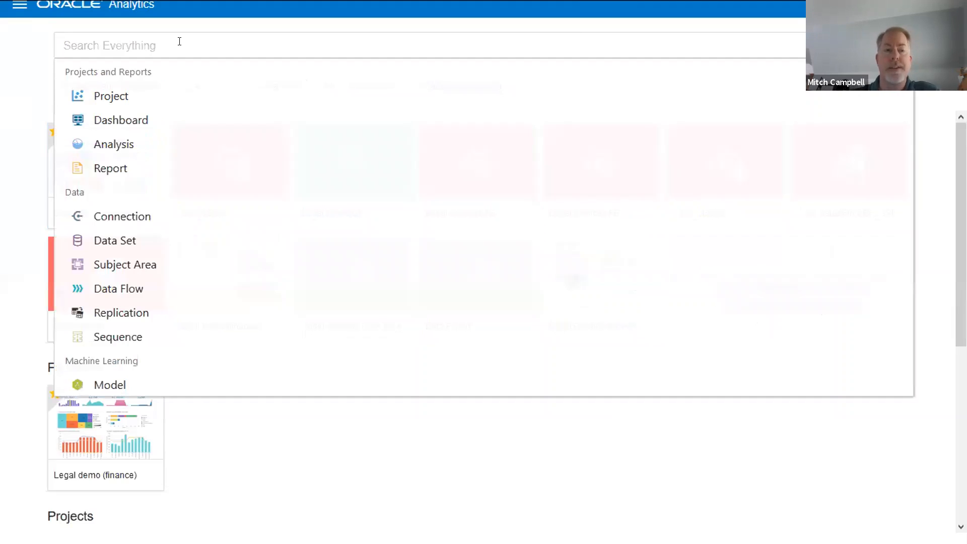
pyautogui.write('hours')
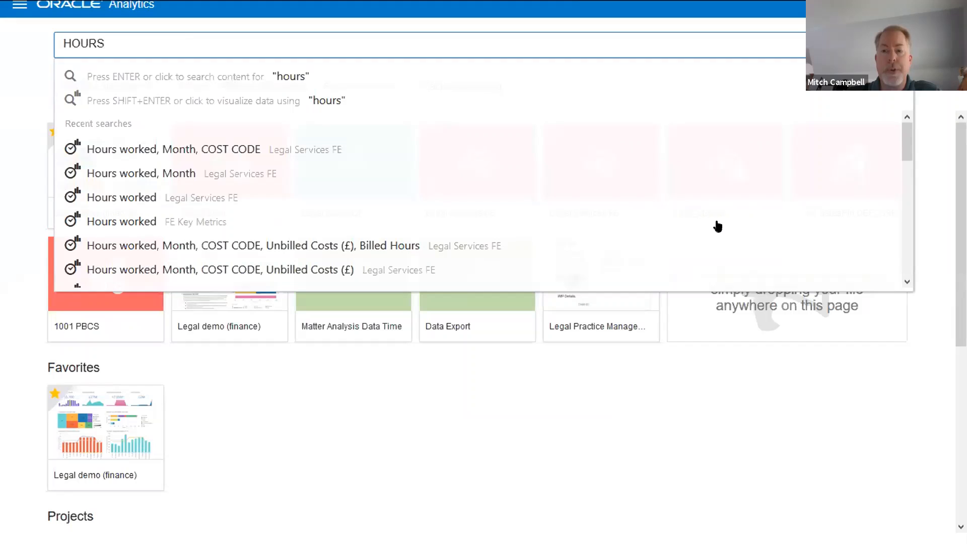
pyautogui.moveTo(902, 142); pyautogui.dragTo(834, 254)
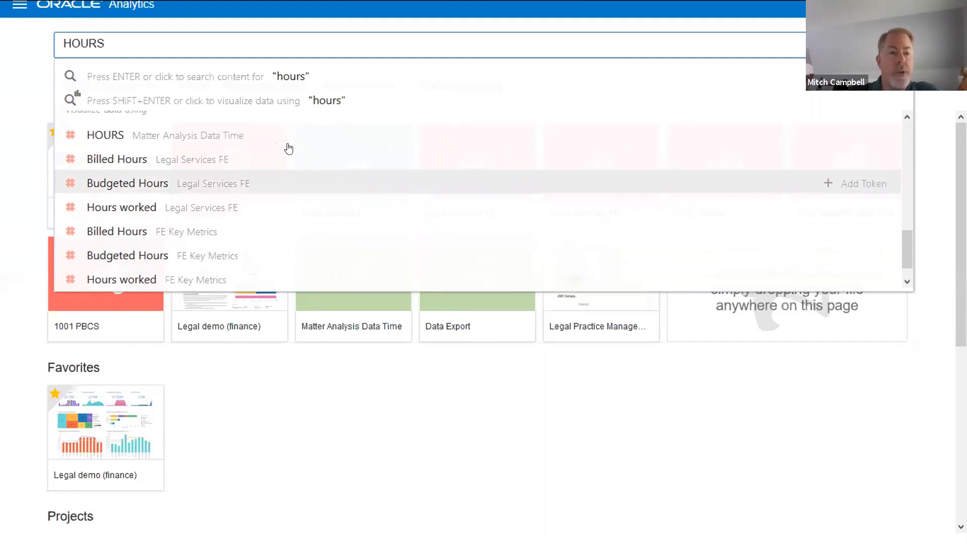
pyautogui.click(121, 211)
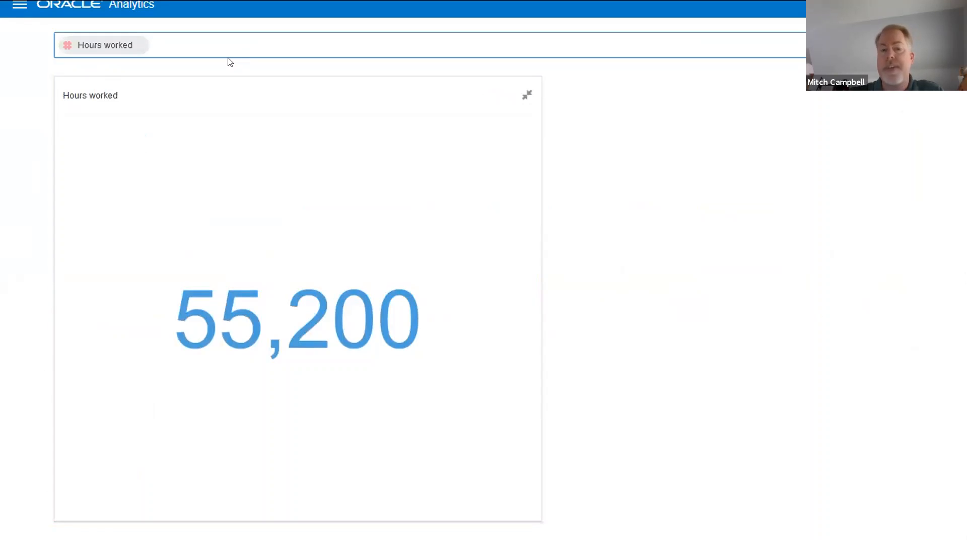
# Step: Add the Month and COST CODE attributes from Legal Services FE to the Hours worked search
pyautogui.write('m')
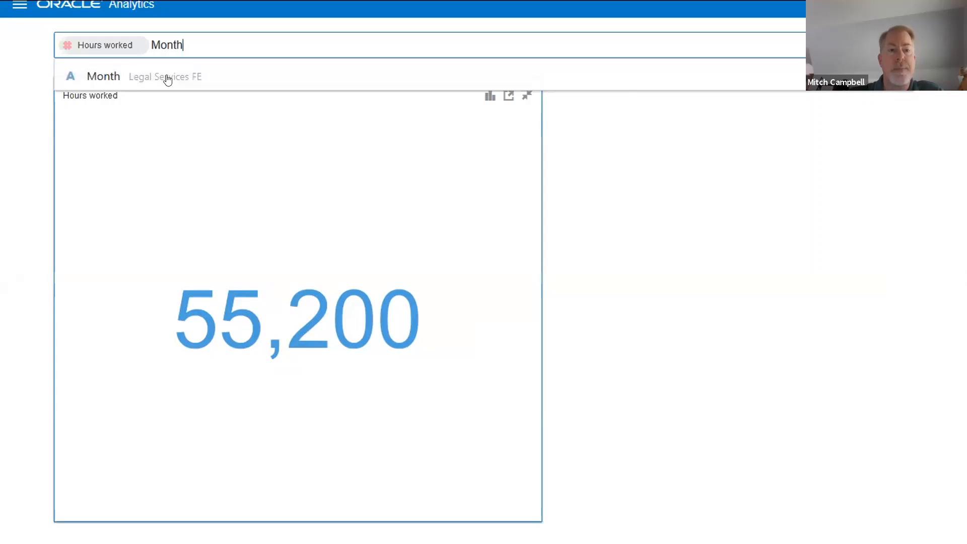
pyautogui.click(94, 77)
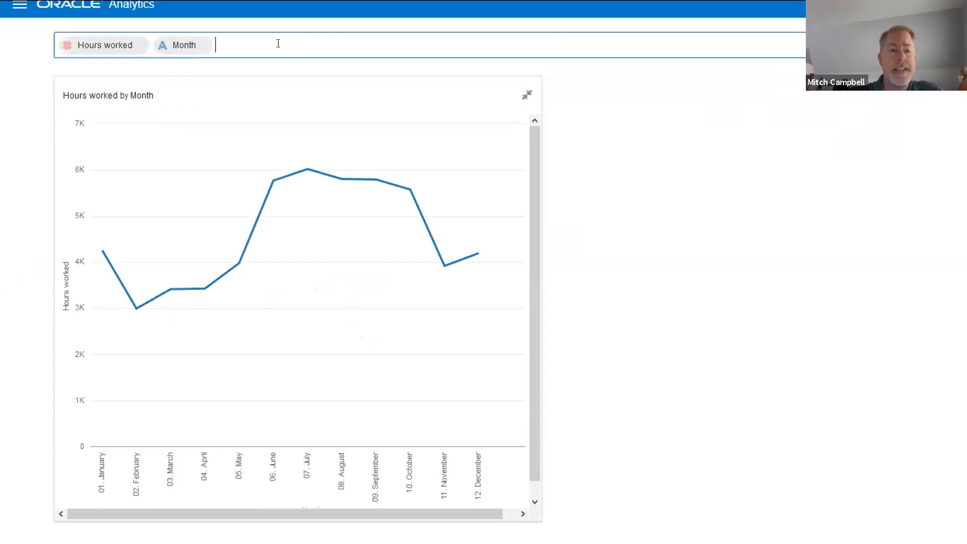
pyautogui.write('c')
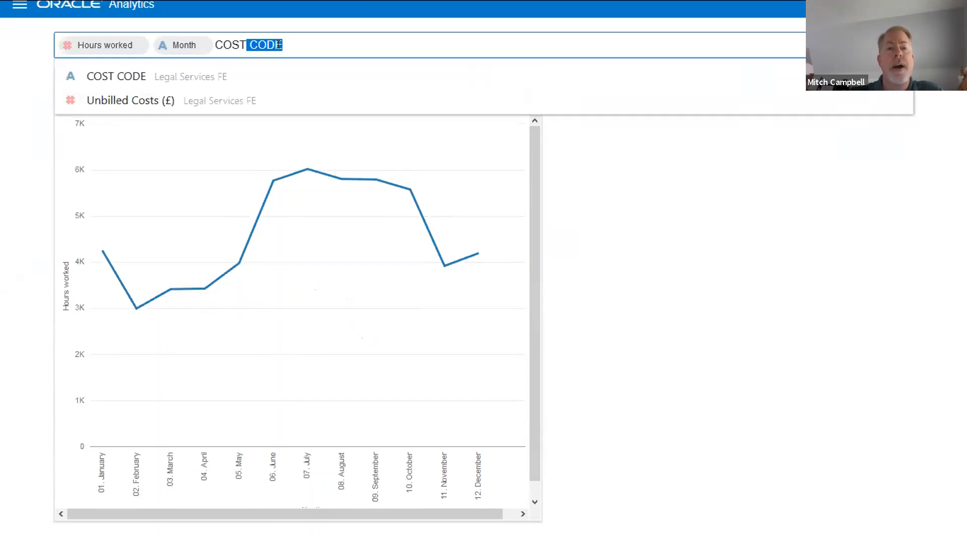
pyautogui.click(111, 77)
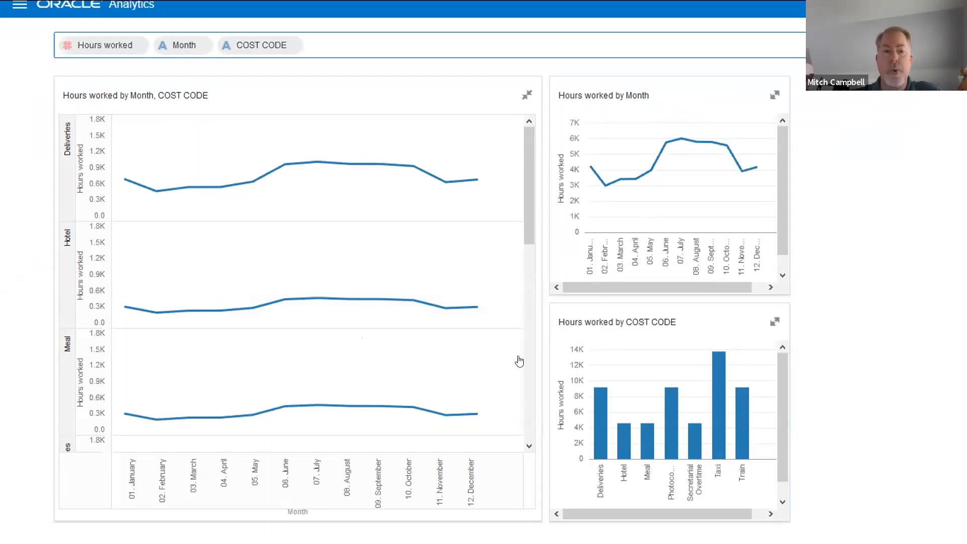
# Step: Add the Billed Hours measure from Legal Services FE to the search and look through the generated charts
pyautogui.write('b')
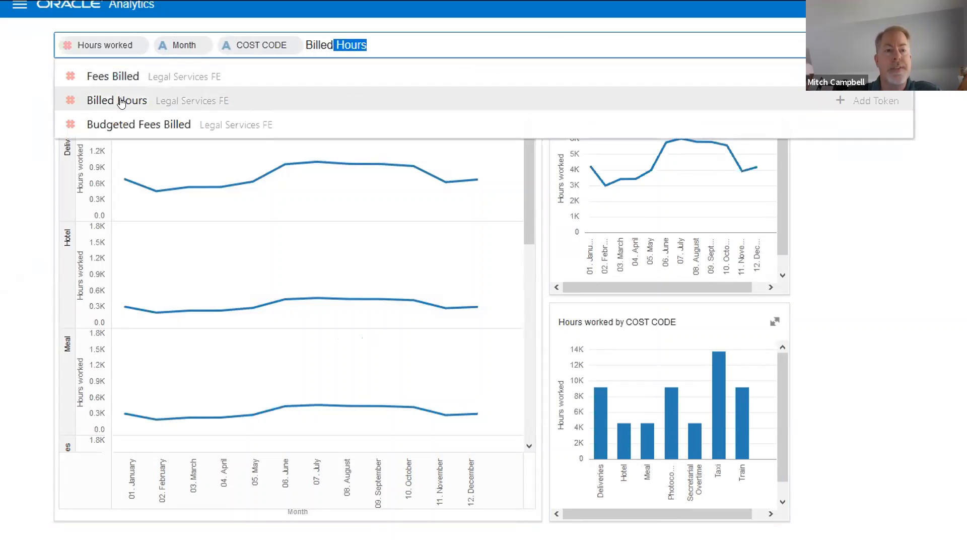
pyautogui.click(135, 102)
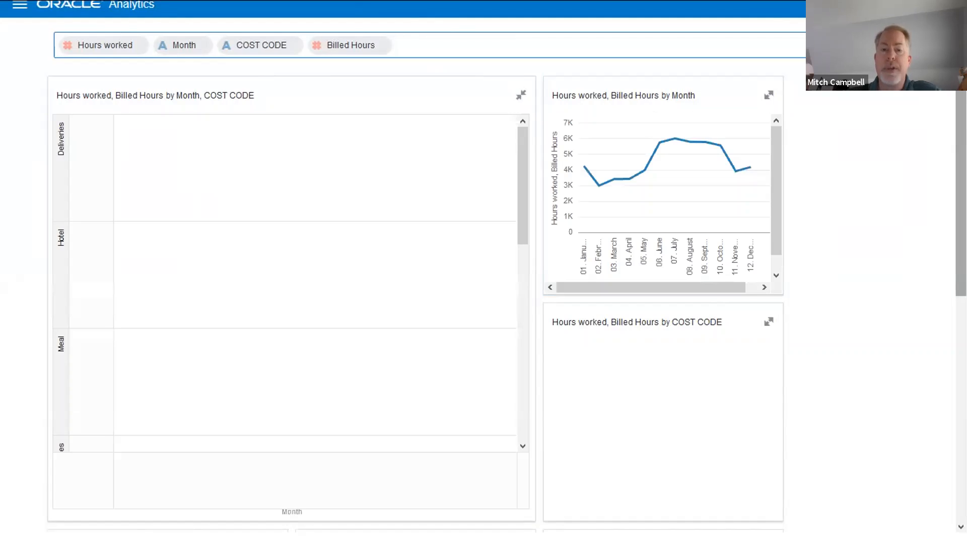
pyautogui.scroll(-8, 945, 302)
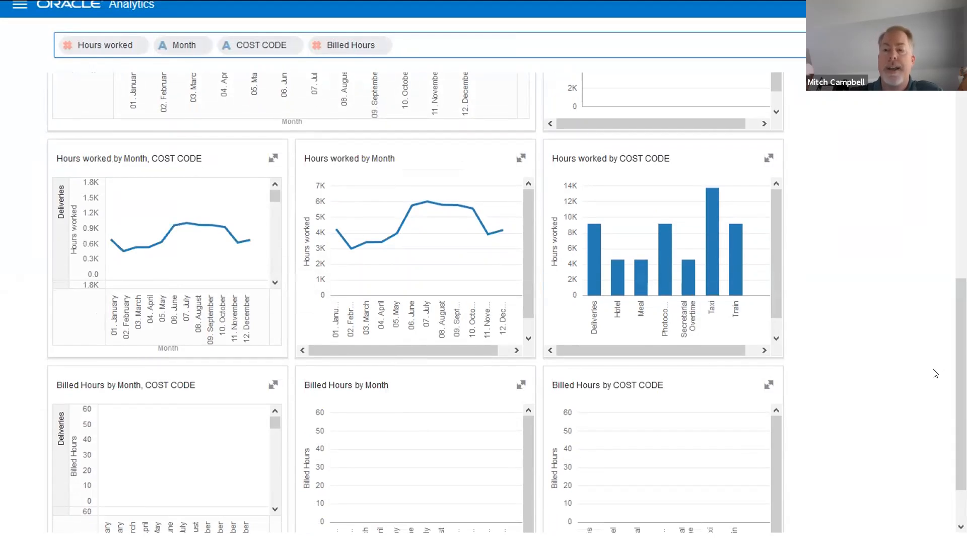
pyautogui.scroll(7, 957, 383)
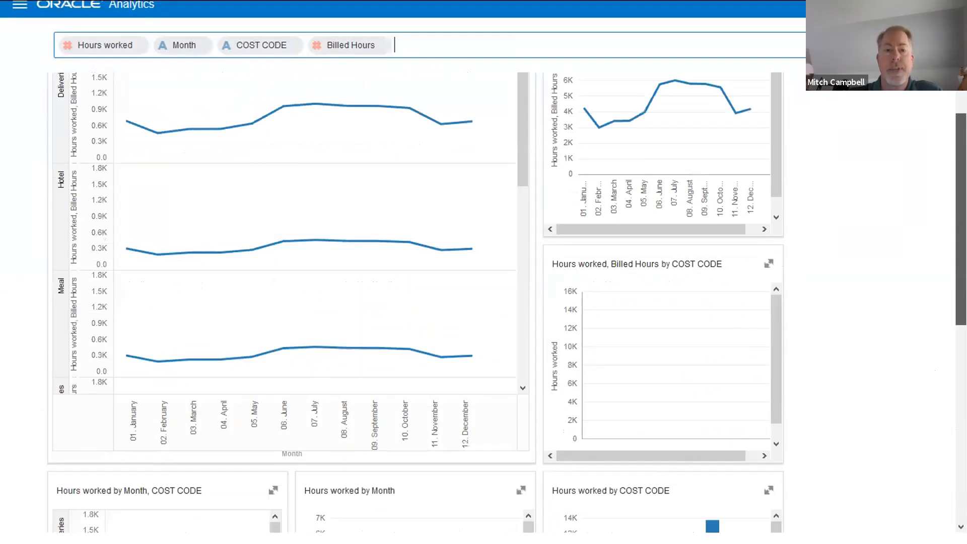
pyautogui.scroll(1, 483, 302)
pyautogui.scroll(-1, 484, 303)
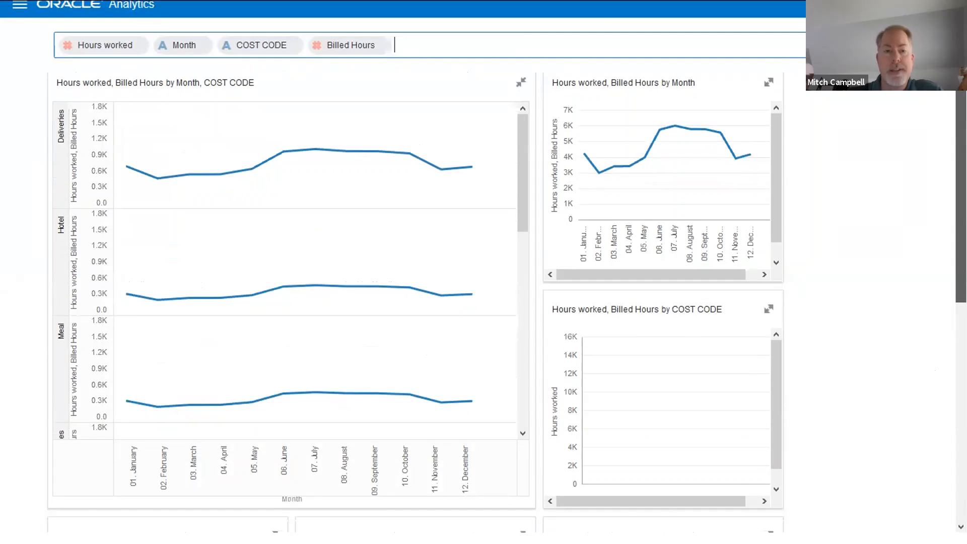
# Step: Open the Hours worked by COST CODE bar chart from the search results in Data Visualization
pyautogui.moveTo(961, 202); pyautogui.dragTo(960, 322)
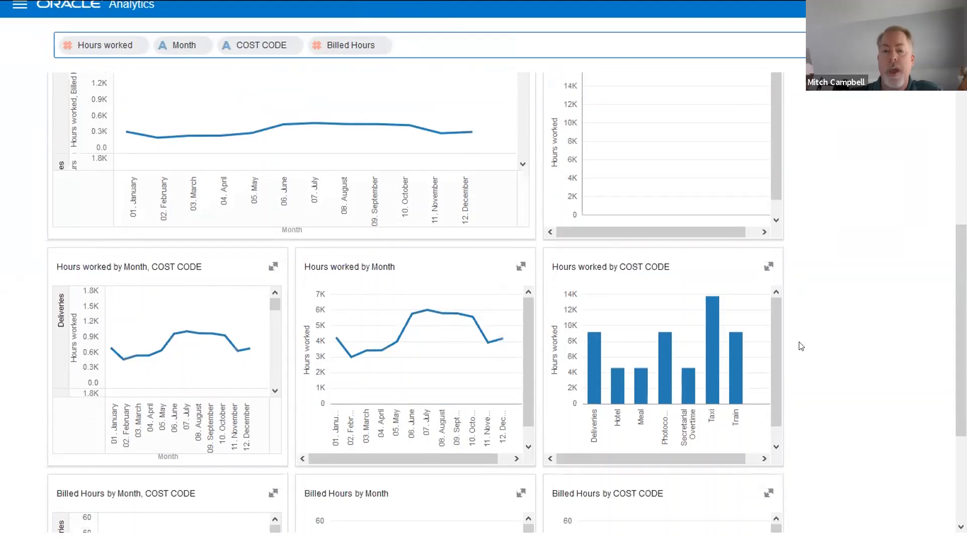
pyautogui.rightClick(735, 392)
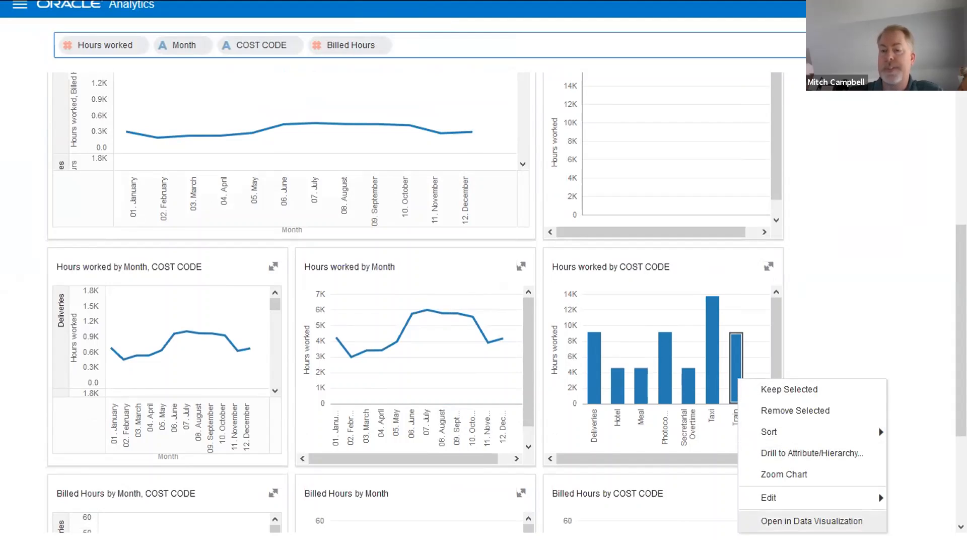
pyautogui.click(811, 521)
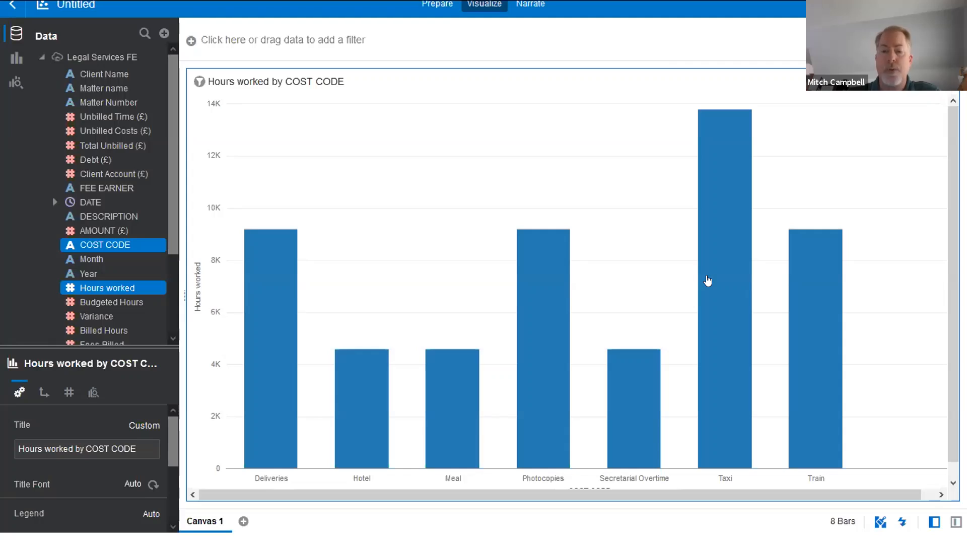
# Step: Duplicate the Hours worked by COST CODE chart twice so that Canvas 1 holds three copies
pyautogui.moveTo(707, 281)
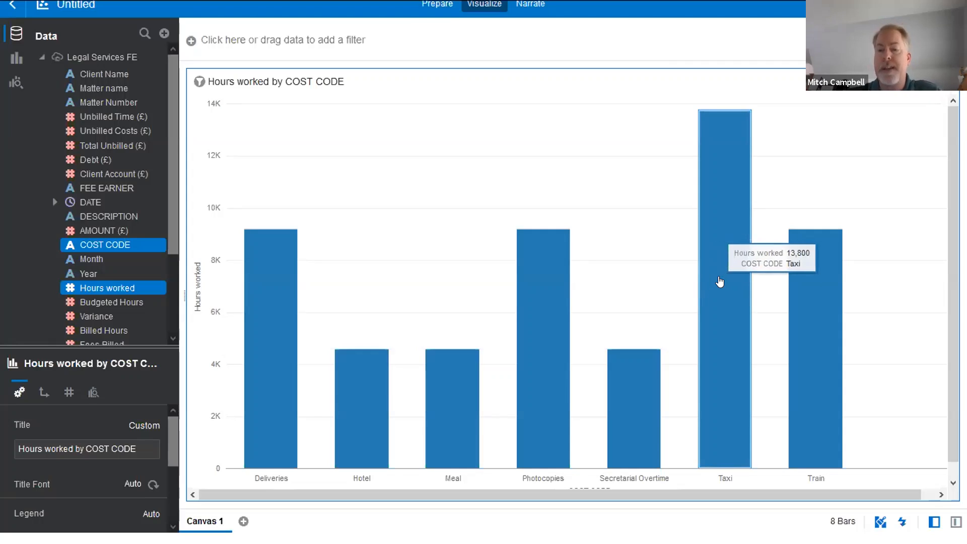
pyautogui.rightClick(720, 280)
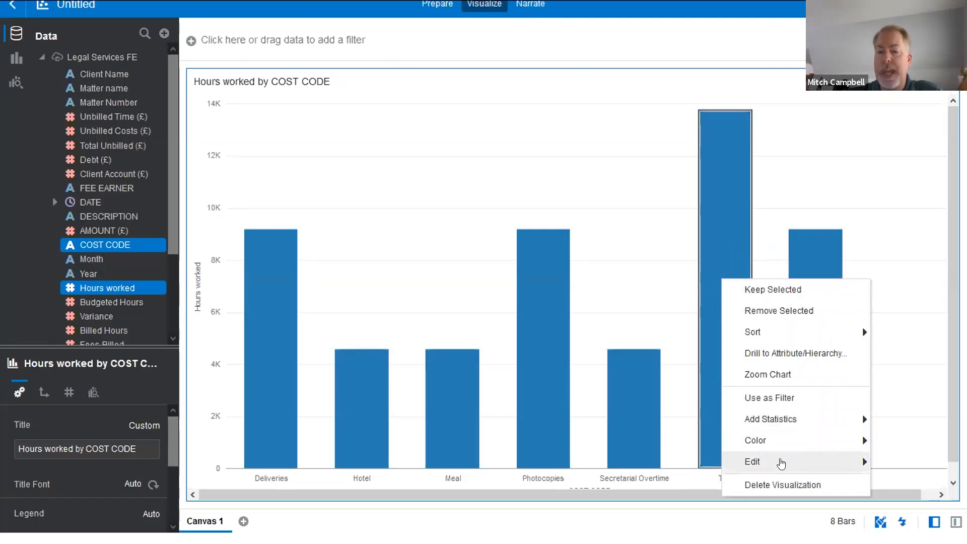
pyautogui.moveTo(781, 464)
pyautogui.click(688, 465)
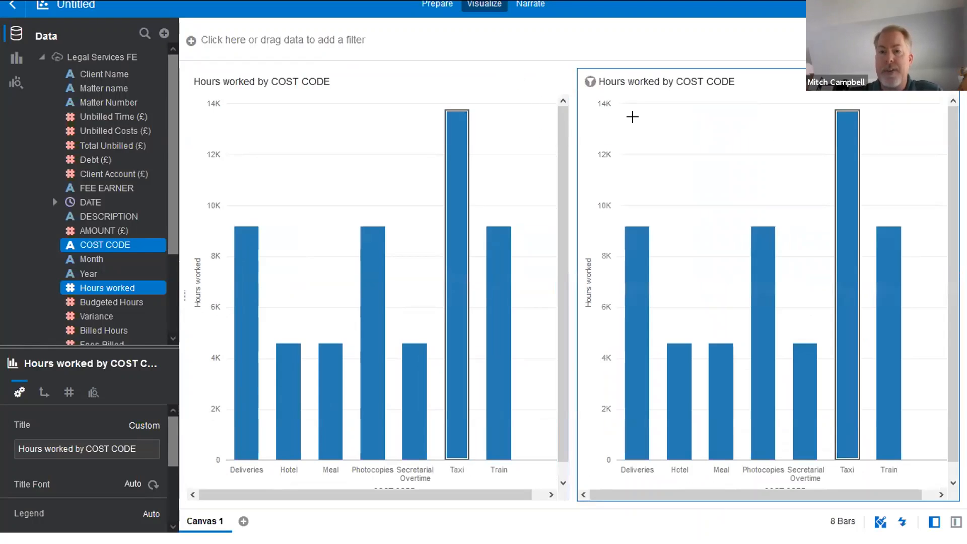
pyautogui.click(534, 103)
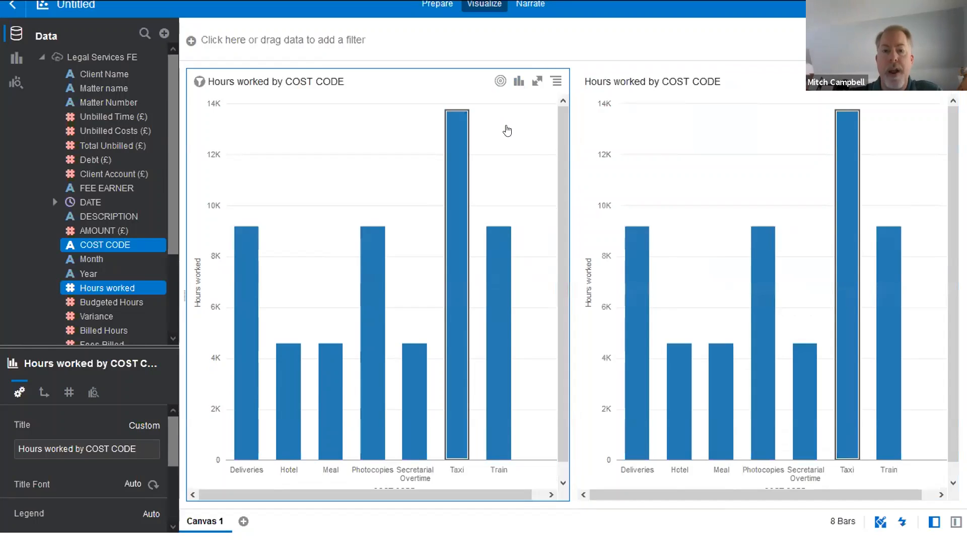
pyautogui.rightClick(507, 130)
pyautogui.moveTo(564, 302)
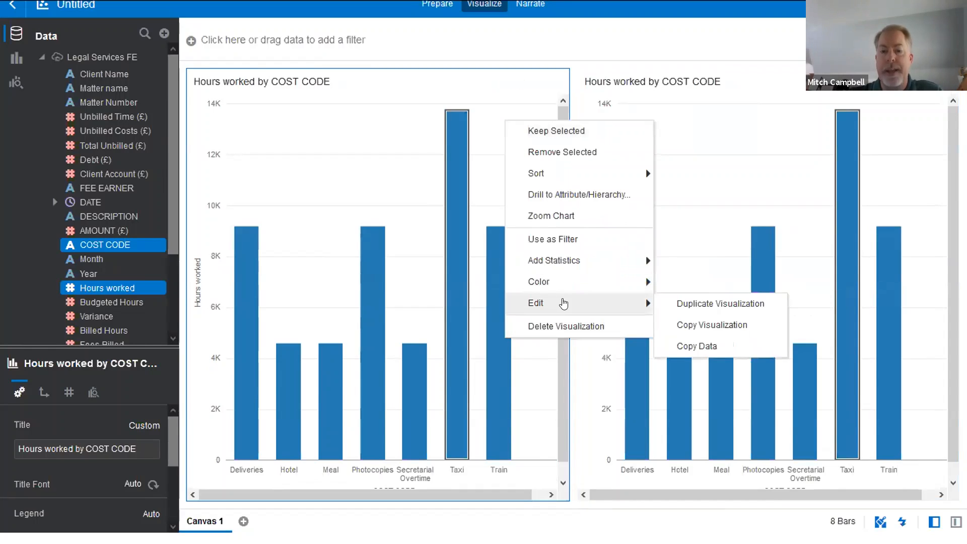
pyautogui.click(710, 302)
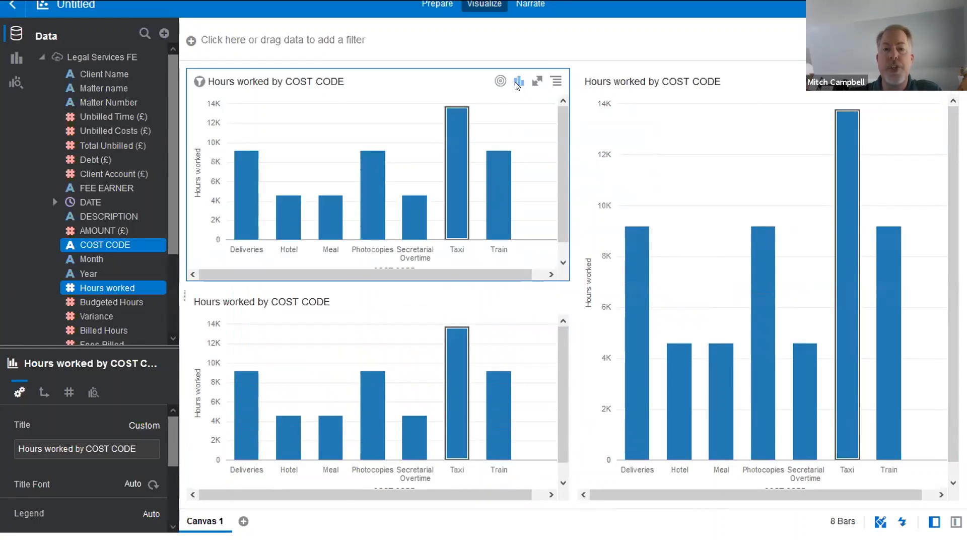
# Step: Change the upper-left chart to a Radar Bar and show the data assignments of the visualization beside the canvas
pyautogui.click(518, 82)
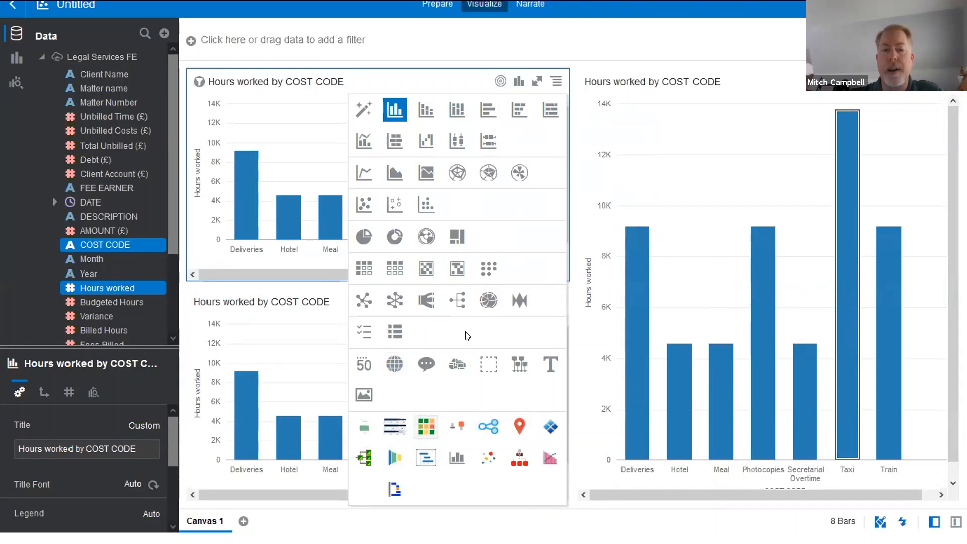
pyautogui.click(517, 176)
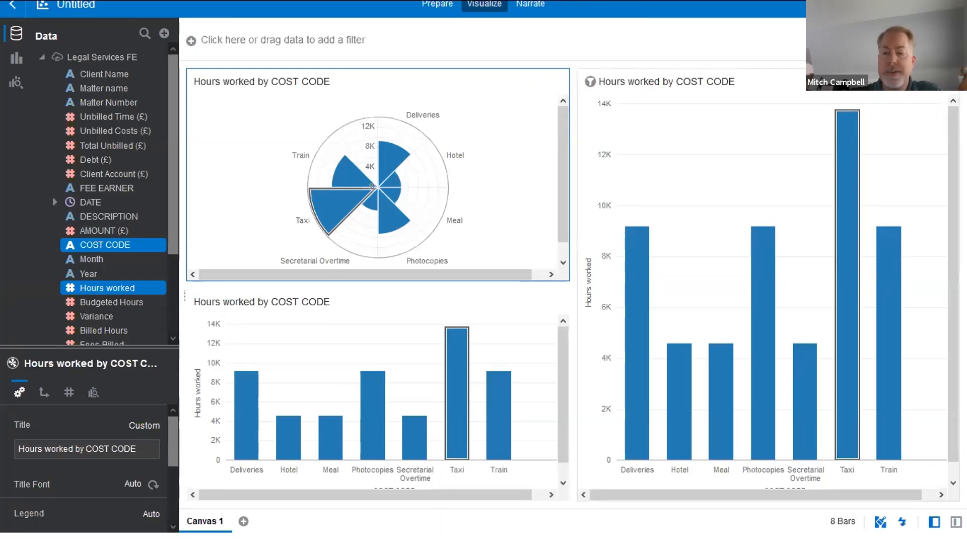
pyautogui.click(955, 521)
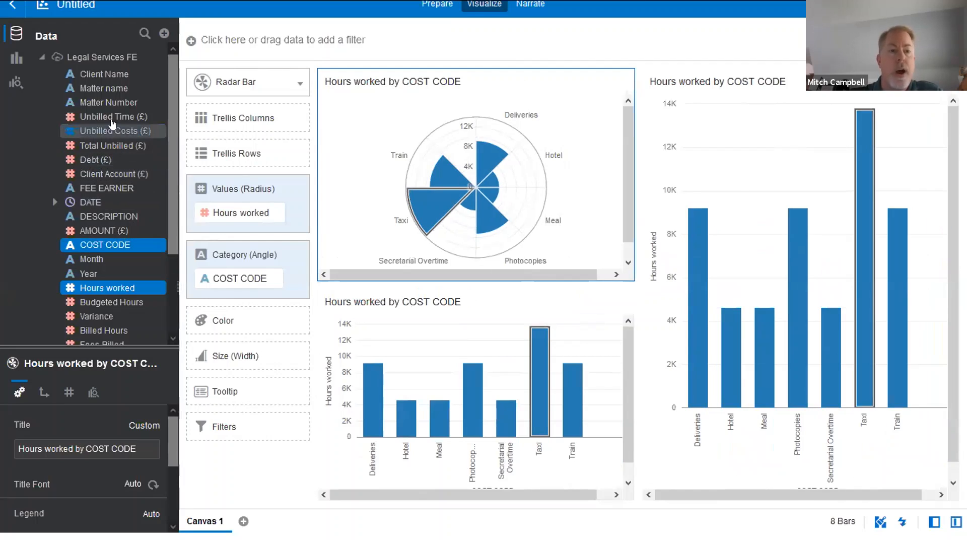
# Step: Color the Radar Bar chart by the Fees Billed measure from Legal Services FE
pyautogui.click(111, 146)
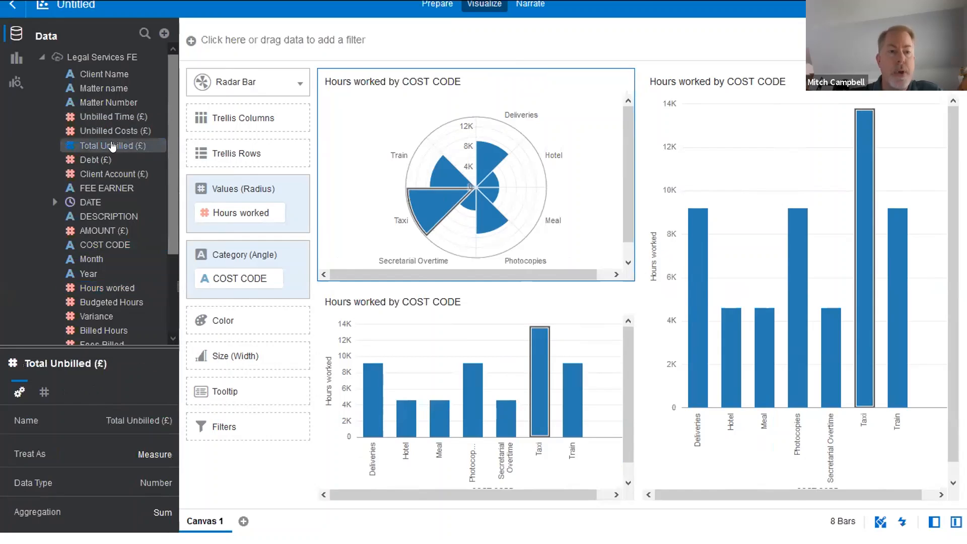
pyautogui.scroll(-1, 173, 146)
pyautogui.scroll(-2, 174, 221)
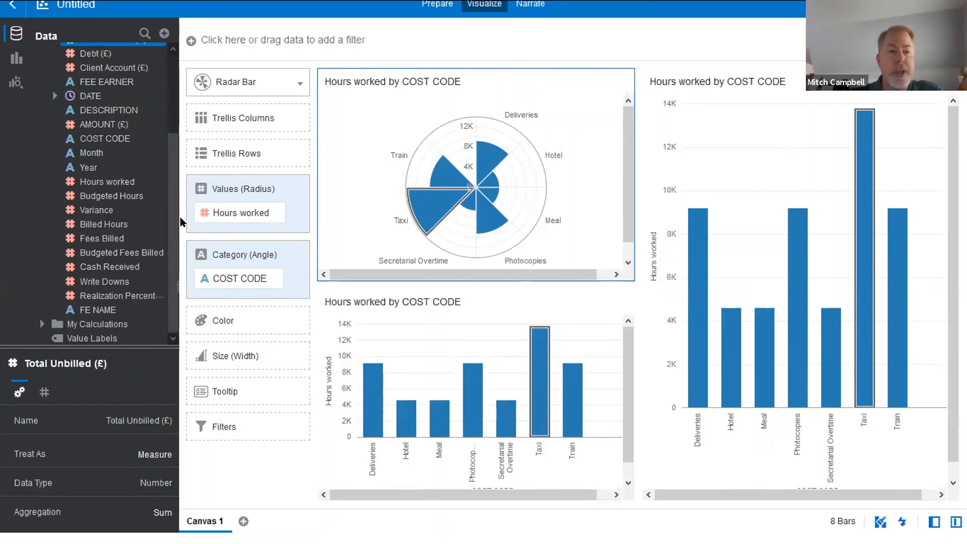
pyautogui.moveTo(103, 238); pyautogui.dragTo(227, 324)
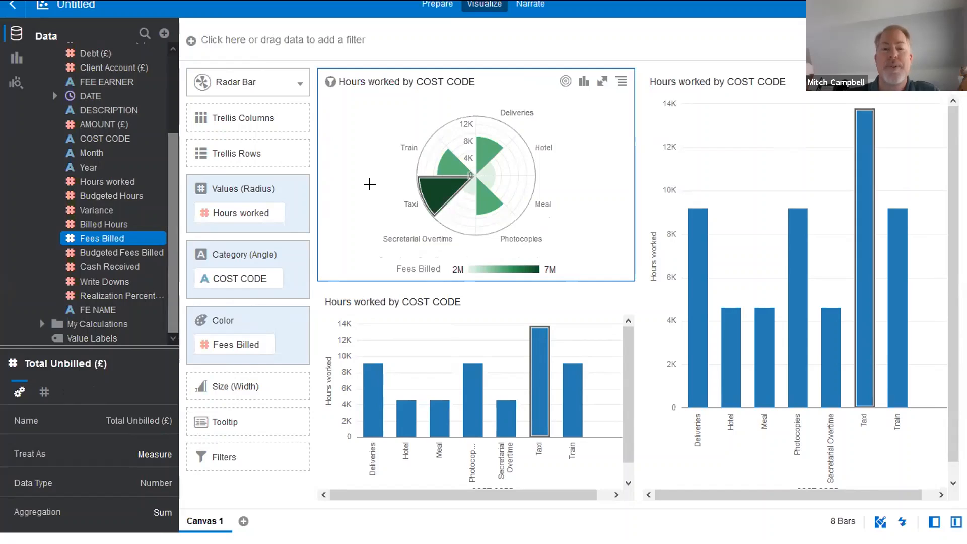
# Step: Hide the data elements and the visualization assignments so that the canvas fills the window
pyautogui.moveTo(533, 402)
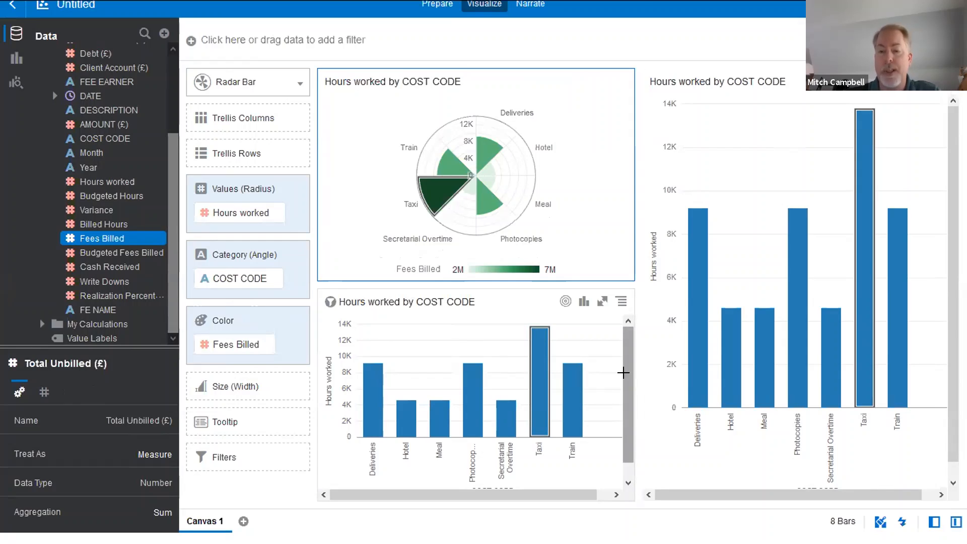
pyautogui.click(934, 522)
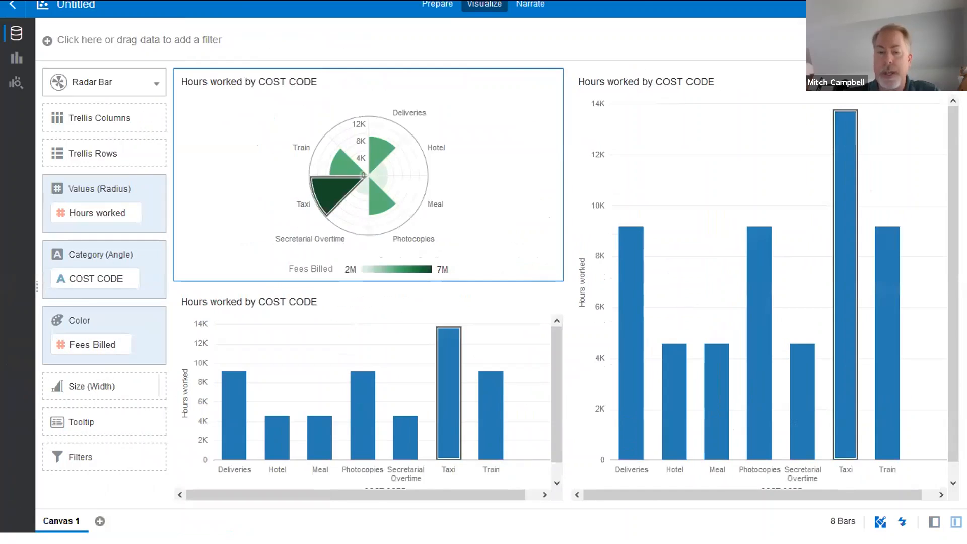
pyautogui.click(955, 521)
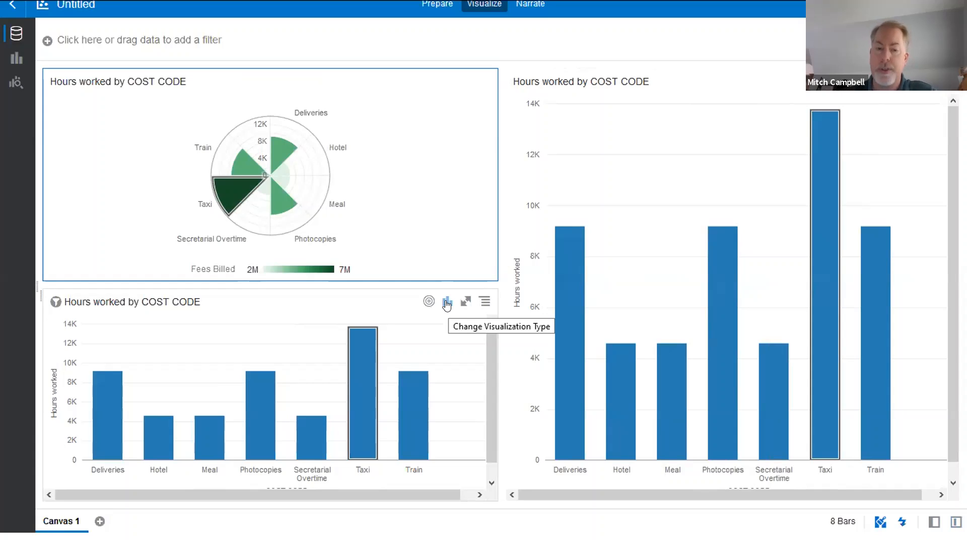
# Step: Change the lower-left bar chart to a written language narrative and place it above the radar chart
pyautogui.click(441, 304)
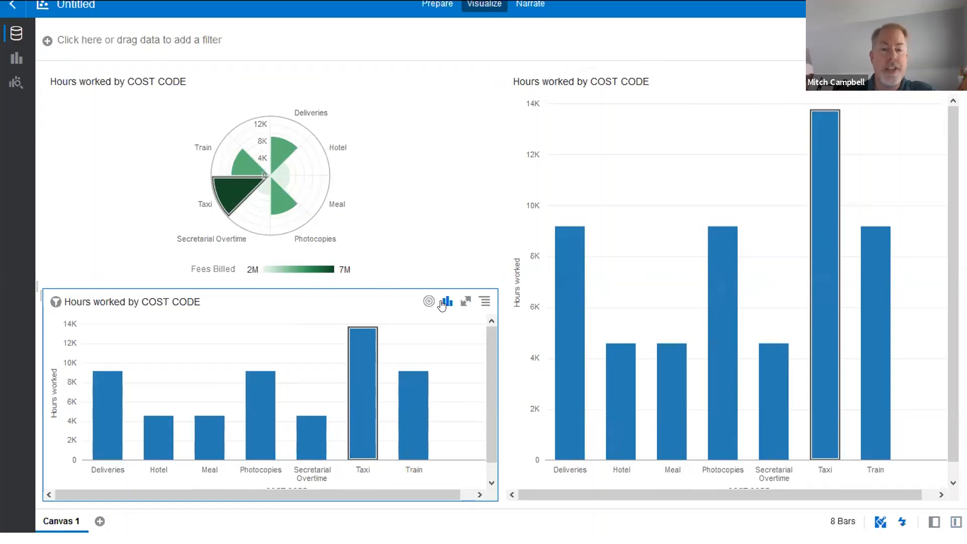
pyautogui.click(445, 302)
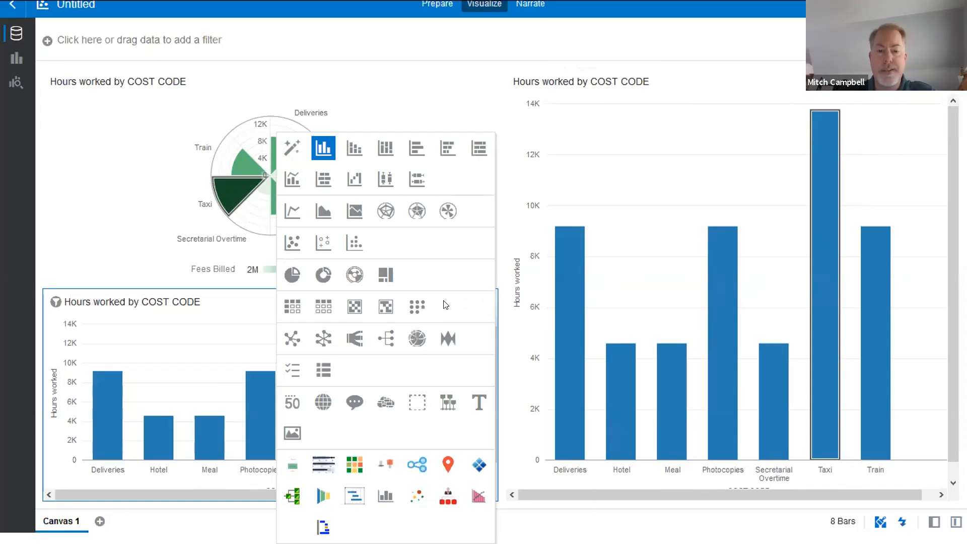
pyautogui.click(348, 405)
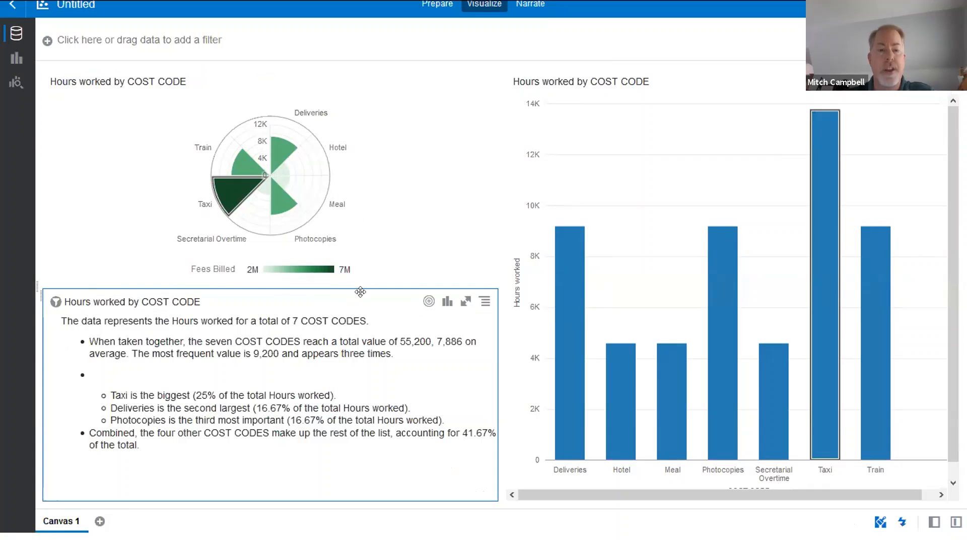
pyautogui.moveTo(360, 293); pyautogui.dragTo(361, 131)
# Step: Highlight Photocopies in the Hours worked bar chart and move the radar chart between the narrative and the bar chart
pyautogui.moveTo(727, 257)
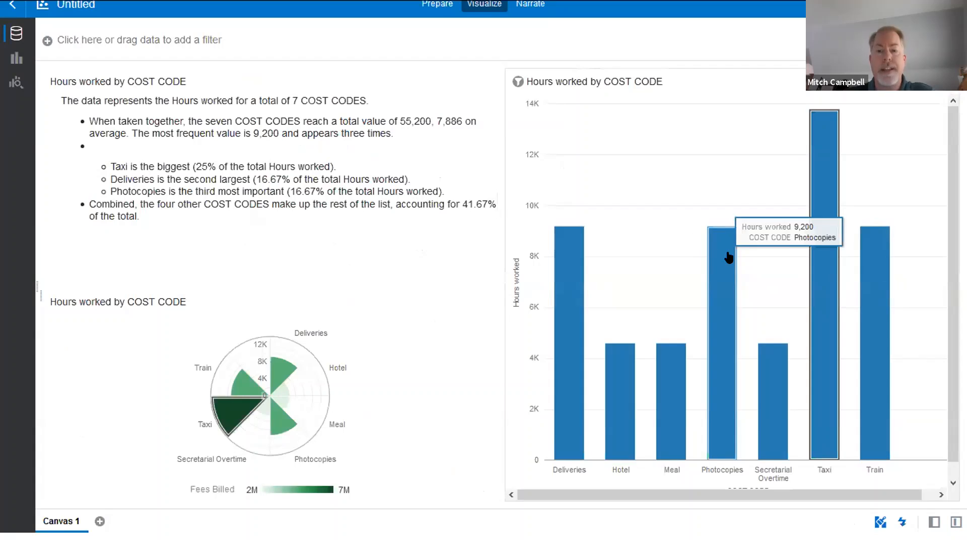
pyautogui.click(719, 267)
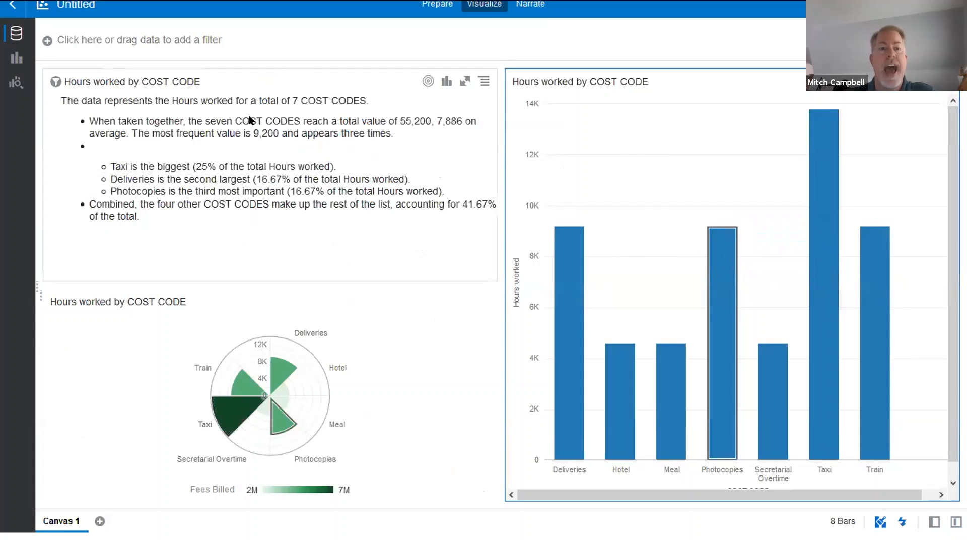
pyautogui.moveTo(372, 295); pyautogui.dragTo(506, 264)
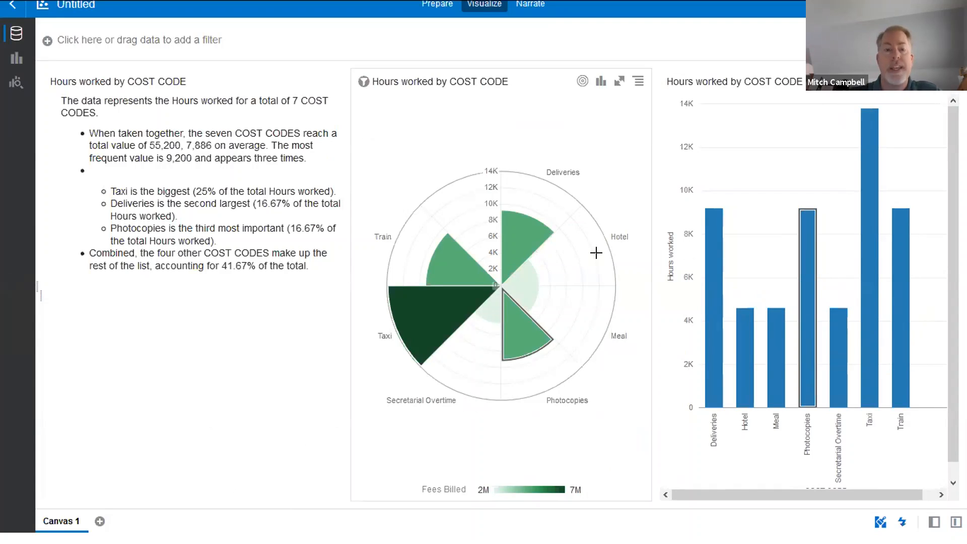
# Step: Change the radar chart to a line chart and stretch it across the whole upper part of the canvas
pyautogui.click(601, 82)
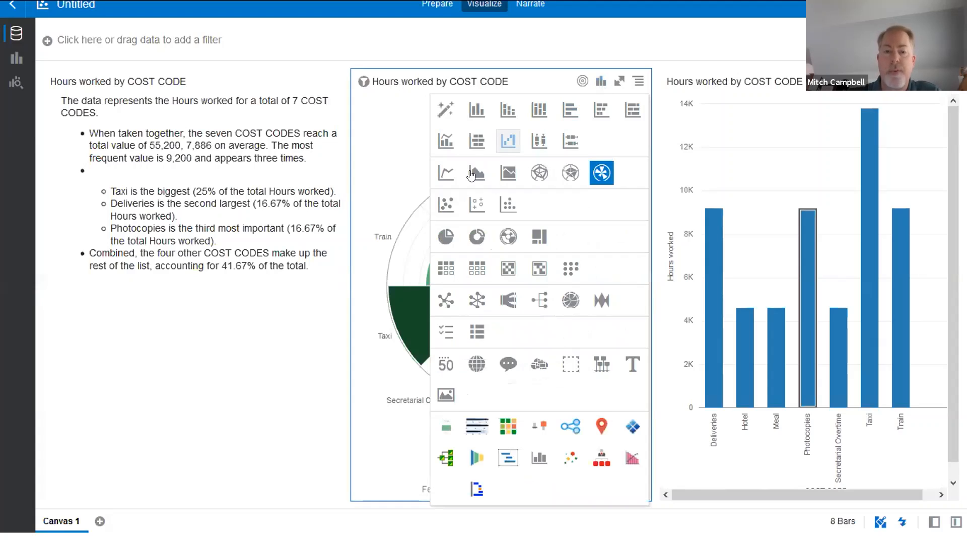
pyautogui.click(447, 173)
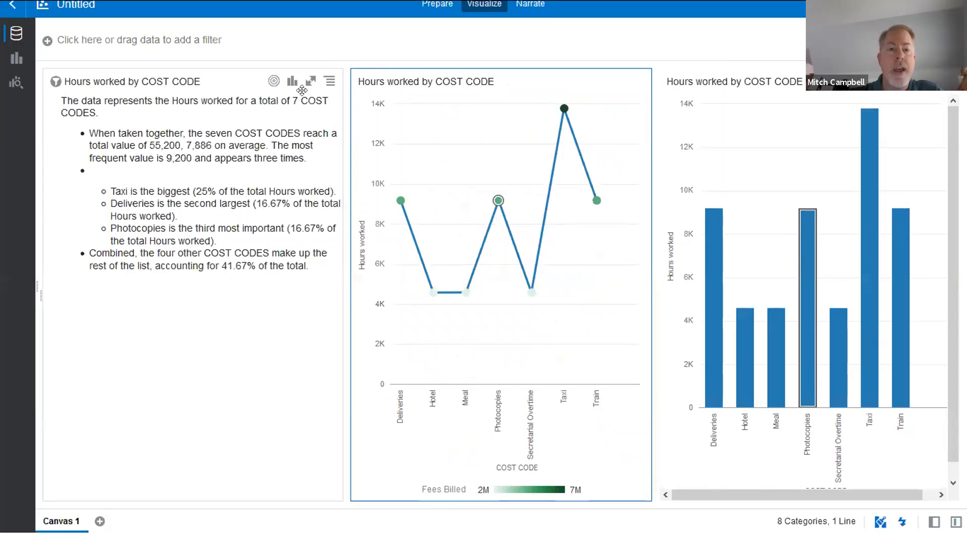
pyautogui.moveTo(396, 73); pyautogui.dragTo(396, 71)
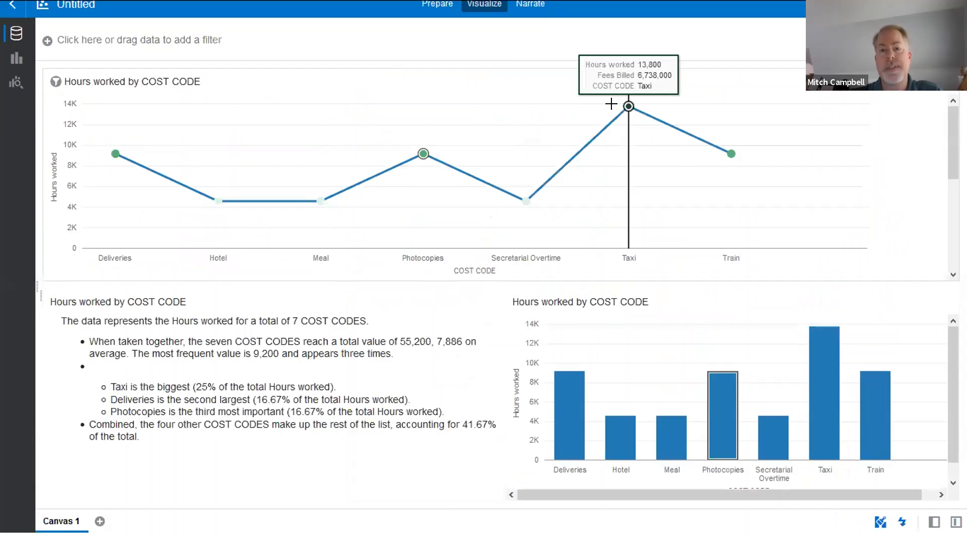
# Step: Add a reference line to the Hours worked by COST CODE line chart
pyautogui.rightClick(627, 107)
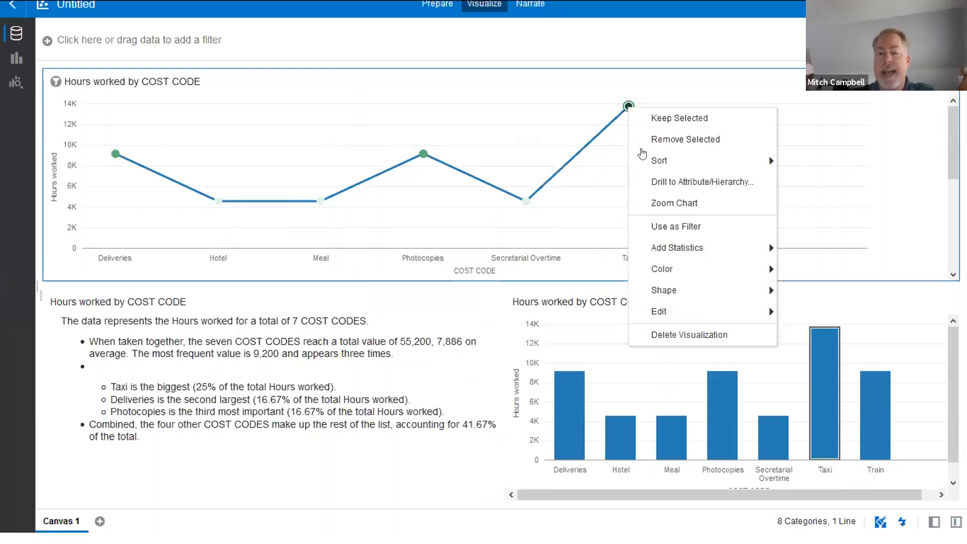
pyautogui.moveTo(675, 254)
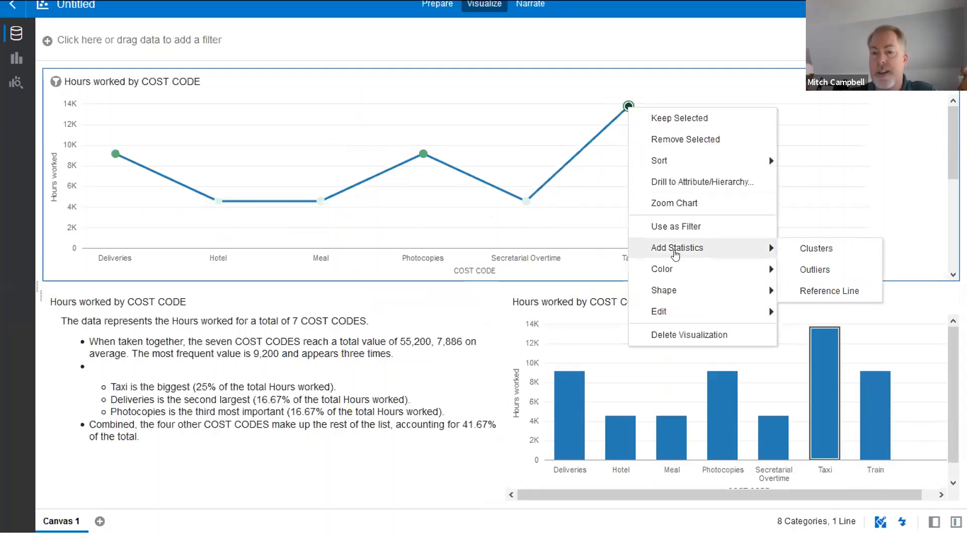
pyautogui.click(826, 292)
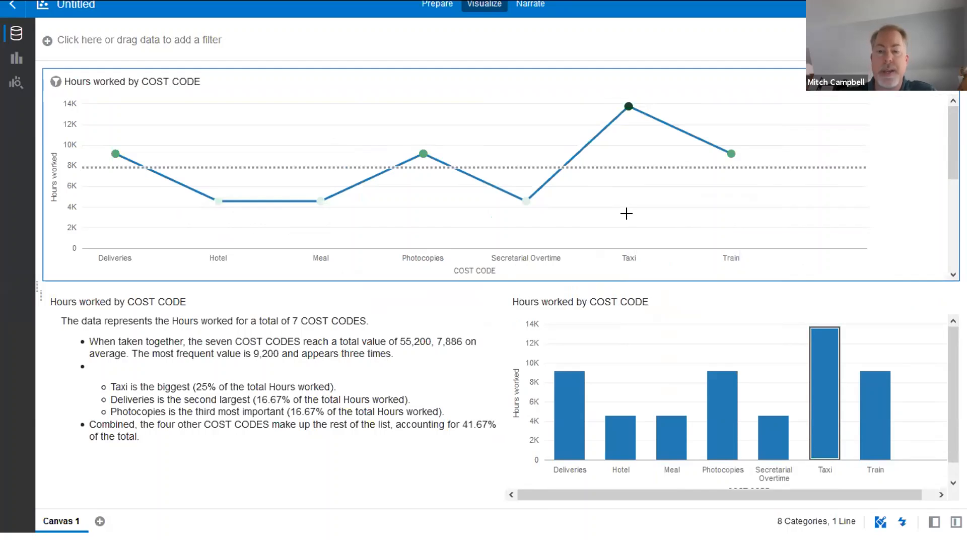
pyautogui.moveTo(815, 402)
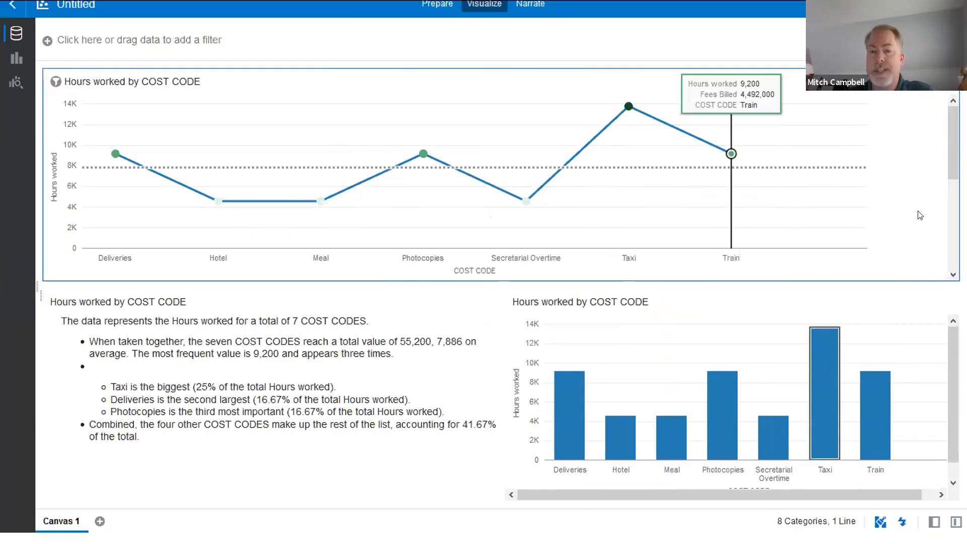
pyautogui.moveTo(951, 173)
pyautogui.mouseDown()
pyautogui.moveTo(951, 249)
pyautogui.moveTo(952, 169)
pyautogui.mouseUp()
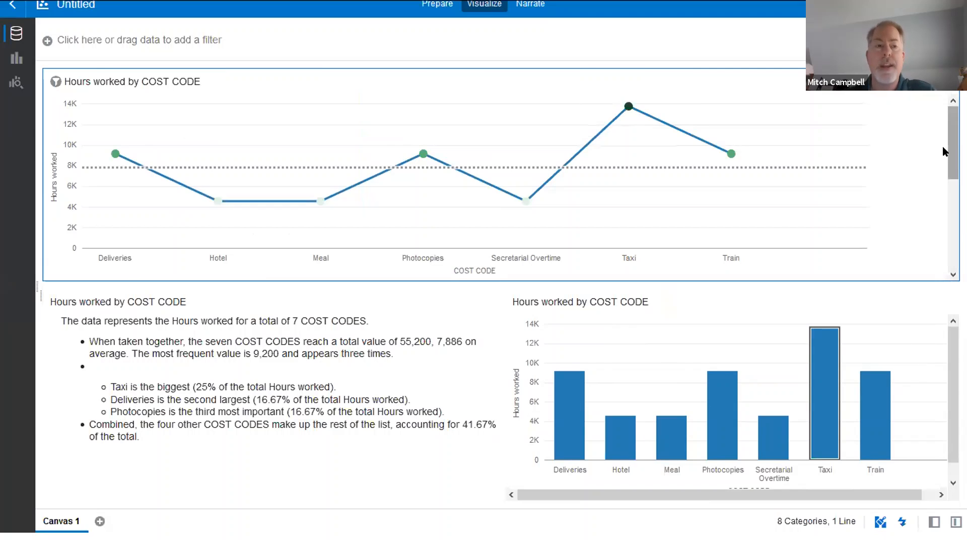
# Step: Leave the untitled project and clear the search terms on the home page
pyautogui.click(7, 5)
pyautogui.click(441, 323)
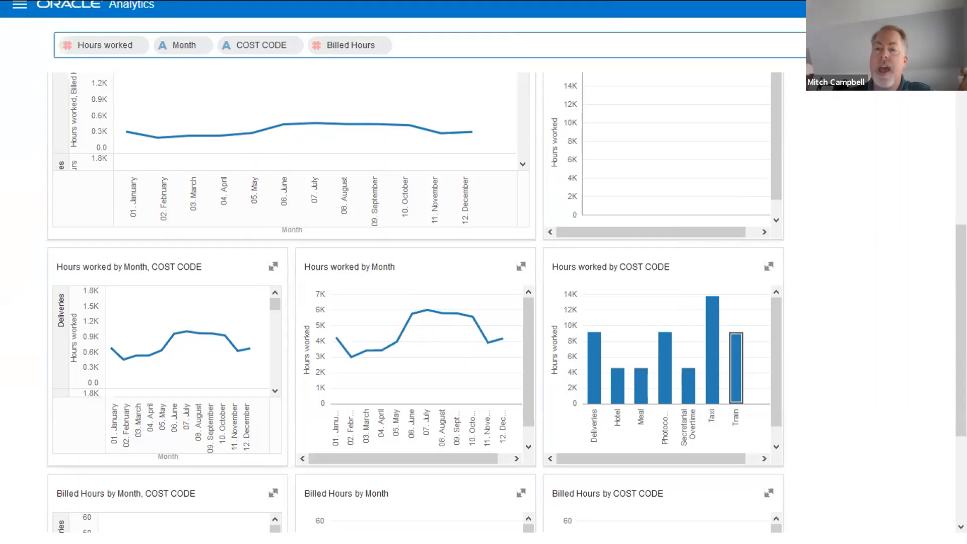
pyautogui.click(901, 45)
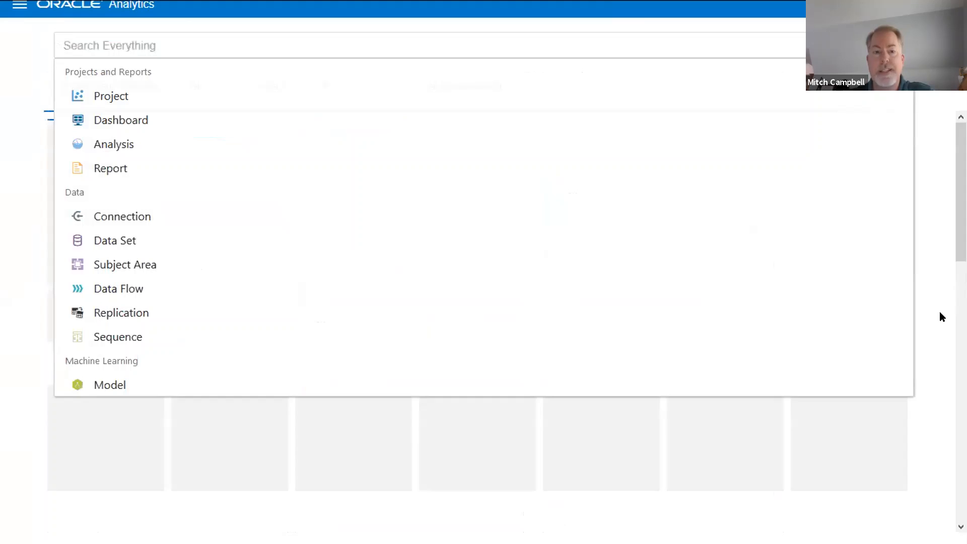
pyautogui.click(939, 287)
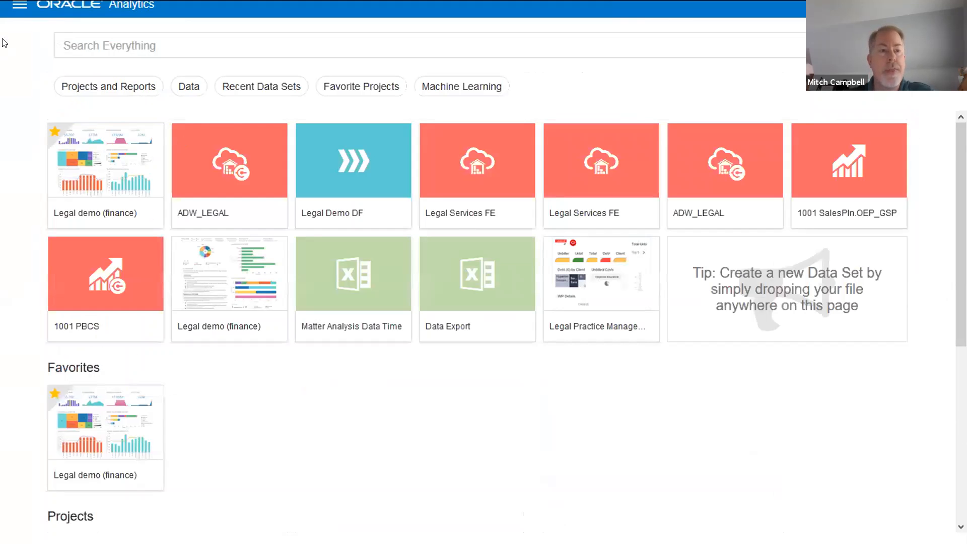
# Step: Open the Legal demo (finance) project from the EPM Demo shared folder in the catalog and hide its data elements
pyautogui.click(19, 16)
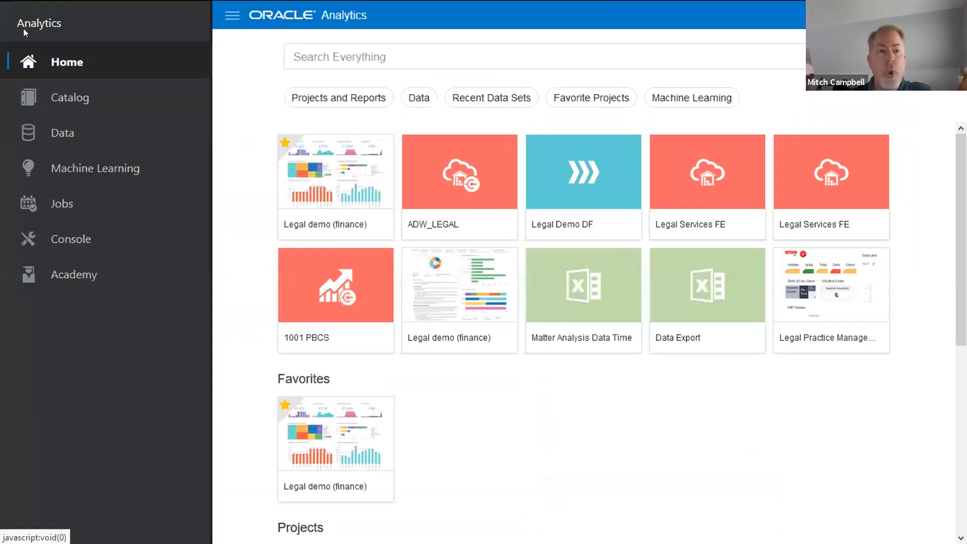
pyautogui.click(60, 98)
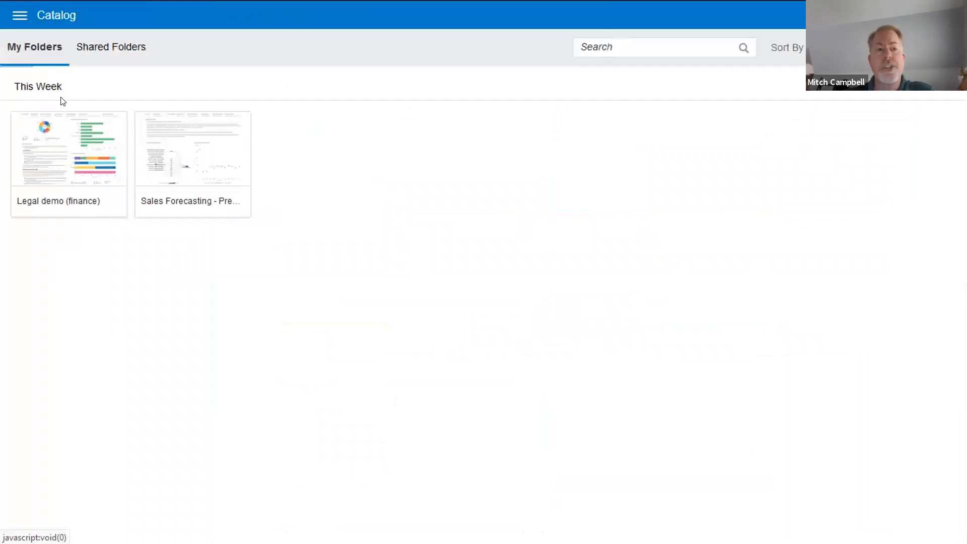
pyautogui.click(121, 43)
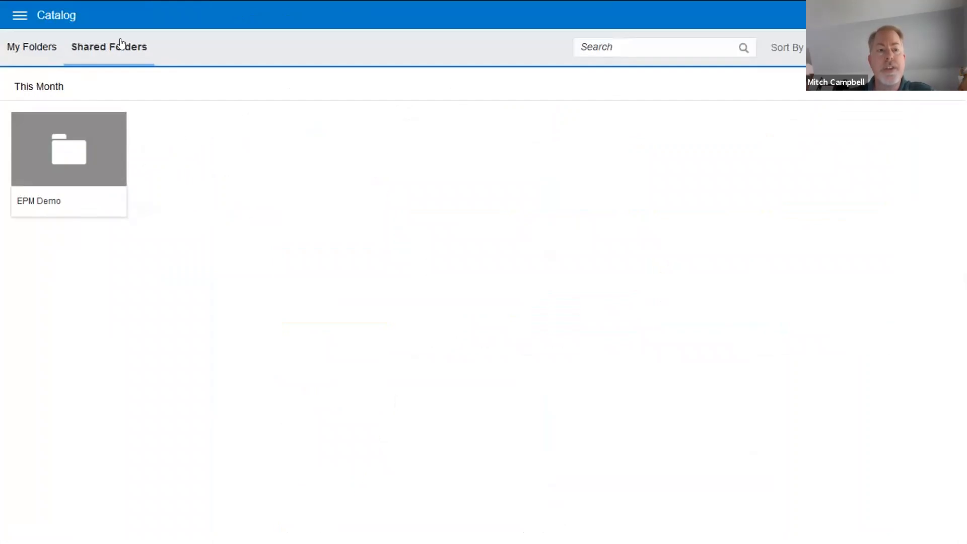
pyautogui.click(51, 142)
pyautogui.click(43, 190)
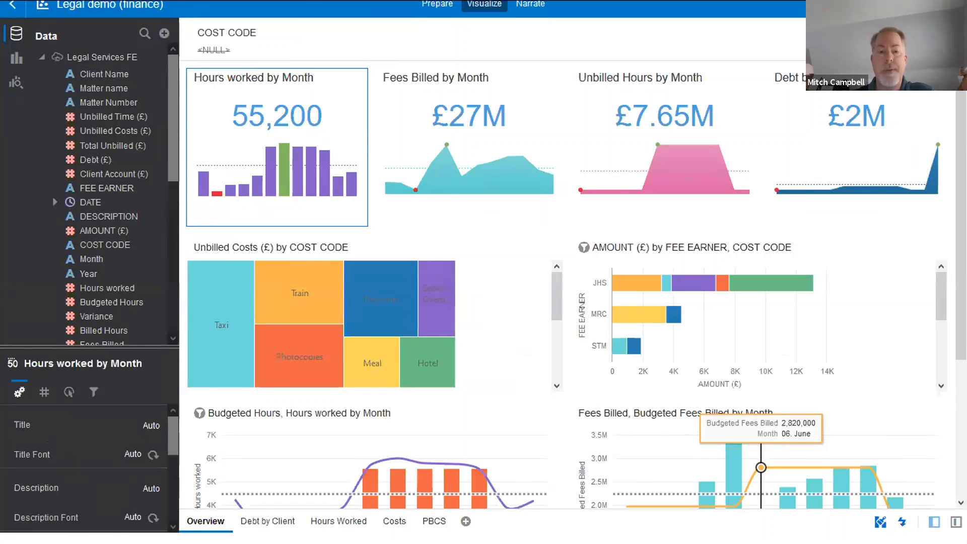
pyautogui.click(934, 522)
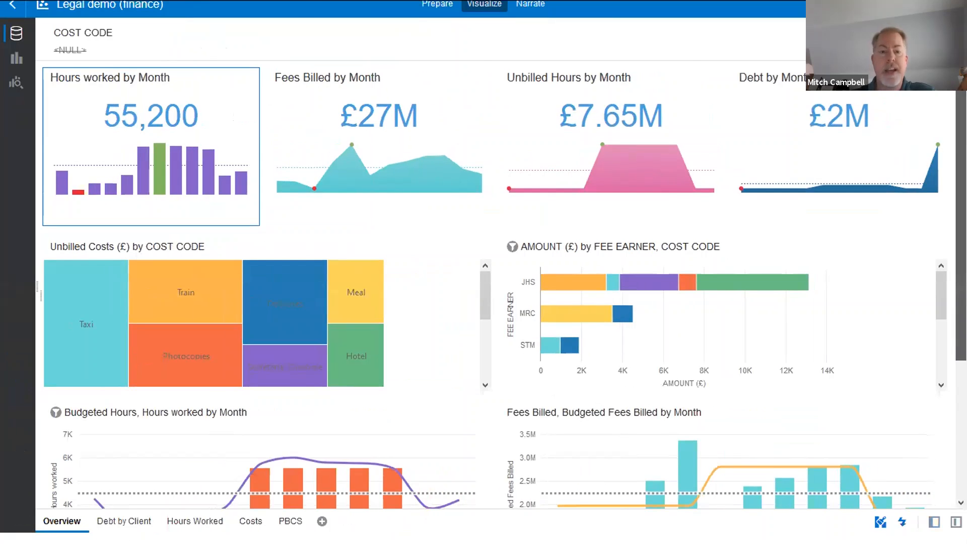
# Step: Examine the Overview canvas, highlighting October in the Budgeted Hours chart and Train in the Unbilled Costs treemap
pyautogui.scroll(-4, 940, 215)
pyautogui.scroll(4, 940, 215)
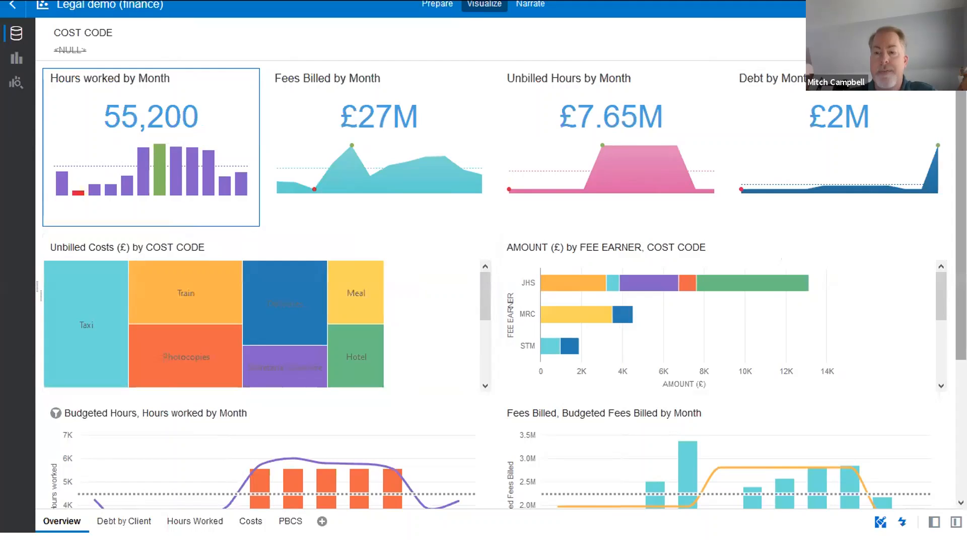
pyautogui.scroll(-3, 503, 285)
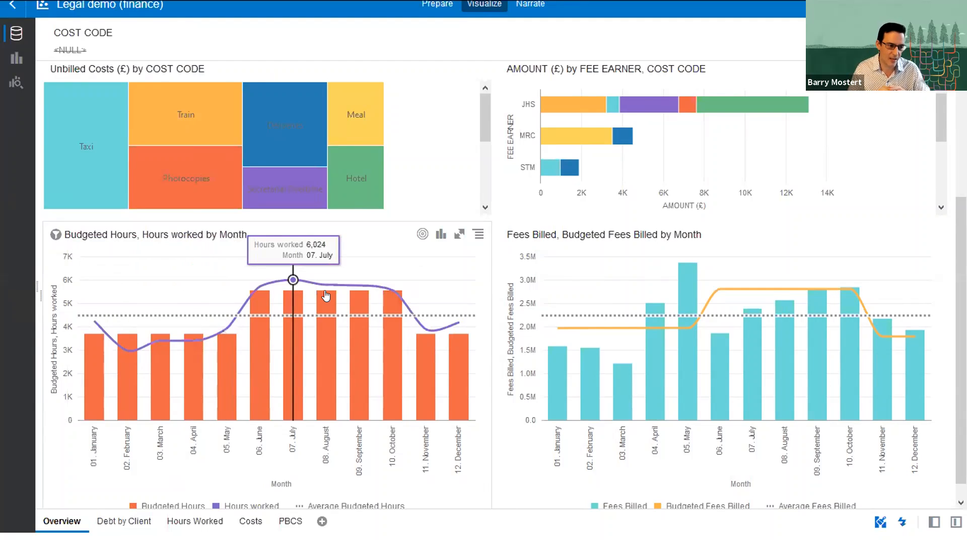
pyautogui.click(390, 356)
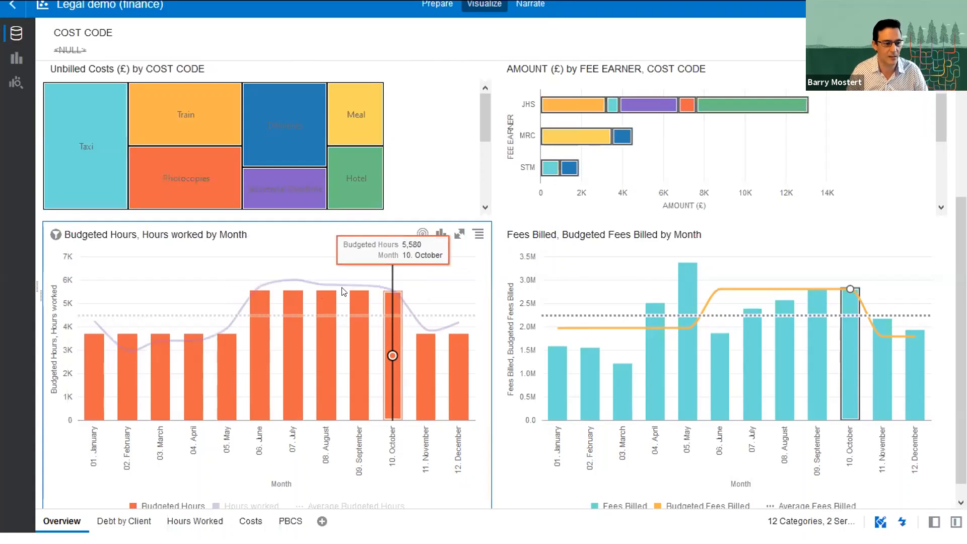
pyautogui.click(186, 176)
pyautogui.click(196, 135)
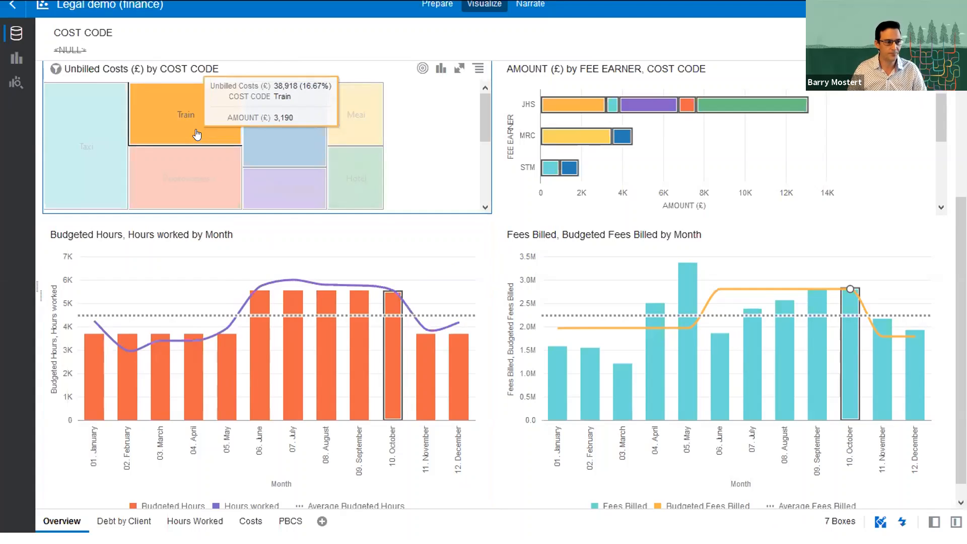
# Step: Return to Legal demo (finance) in Firefox and show the Debt by Client canvas in full screen
pyautogui.hotkey('alt', 'Tab')
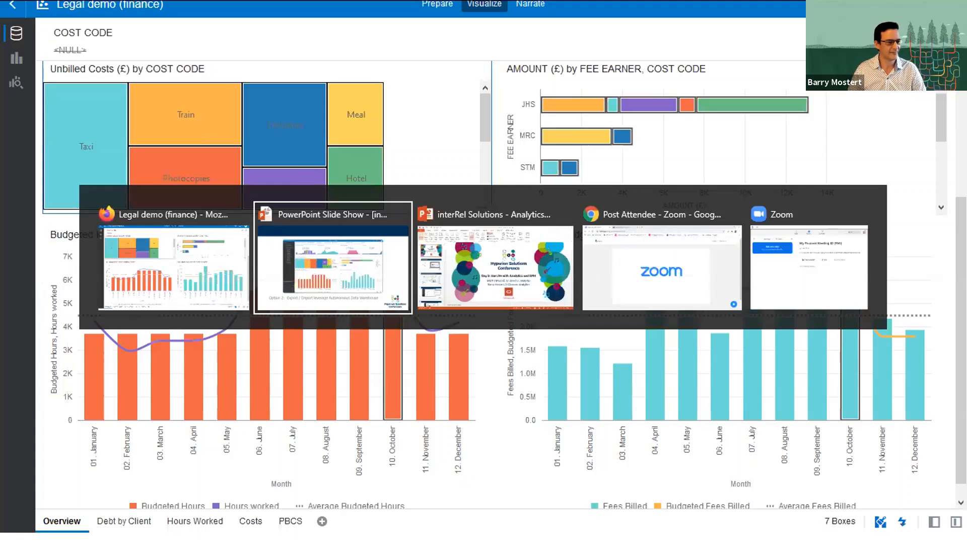
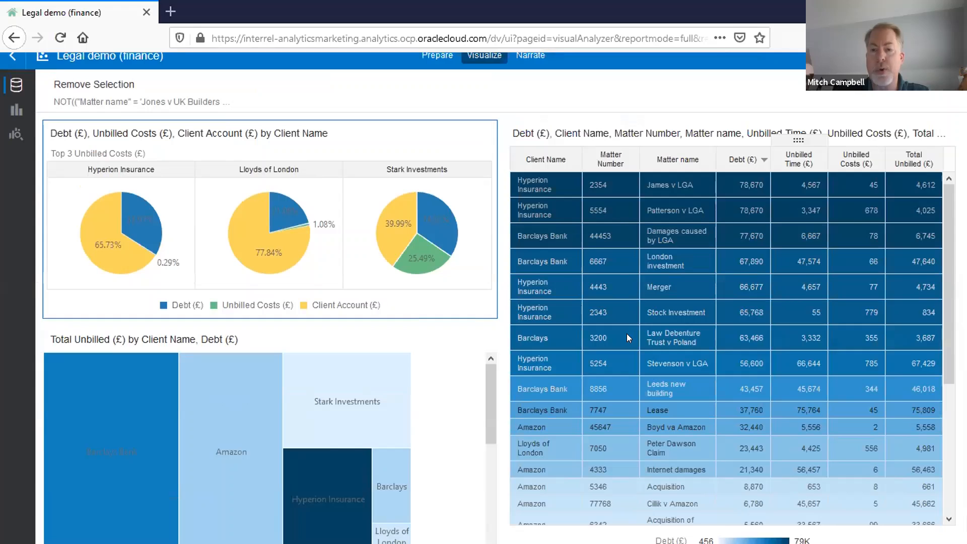
pyautogui.press('F11')
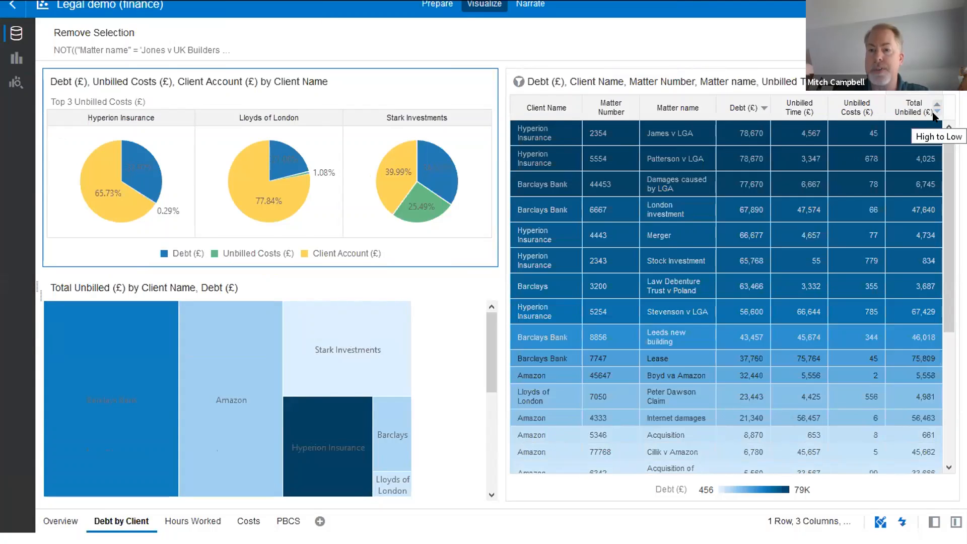
# Step: Sort the matter table by Total Unbilled (£) from high to low and show the project's data elements again
pyautogui.click(932, 111)
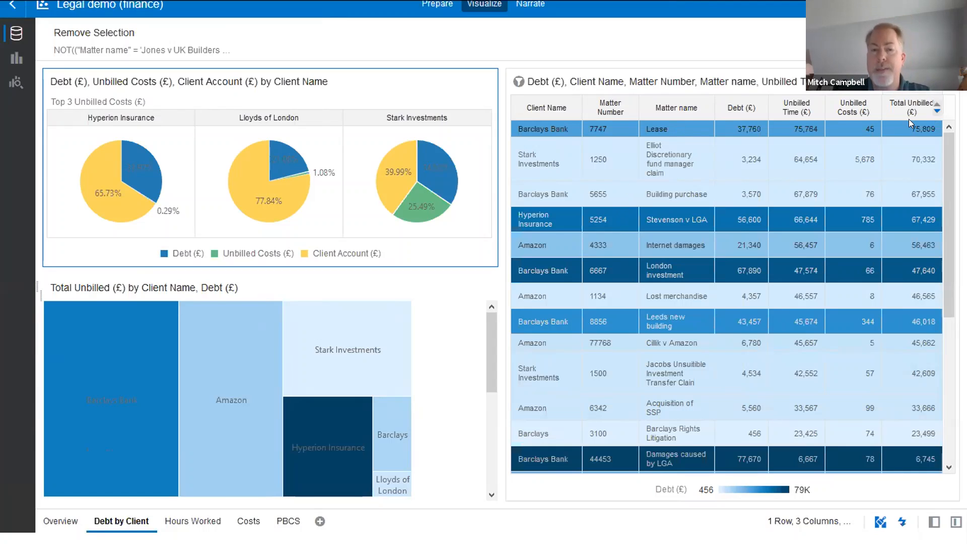
pyautogui.click(933, 522)
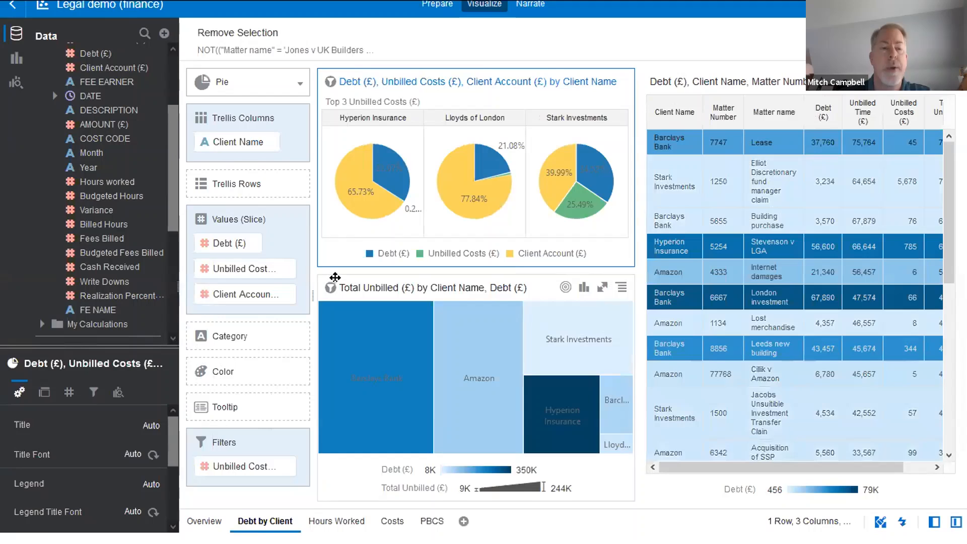
pyautogui.moveTo(367, 178)
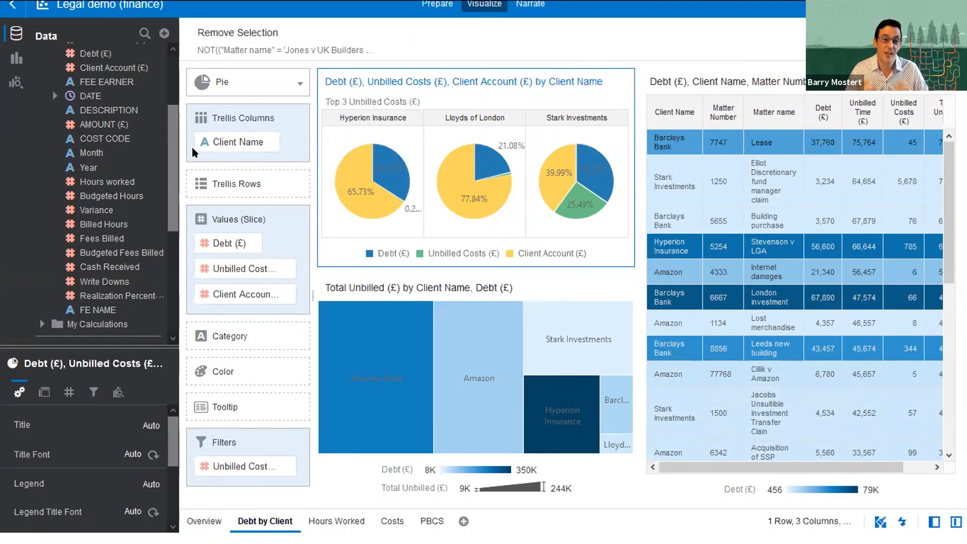
pyautogui.moveTo(171, 168); pyautogui.dragTo(182, 122)
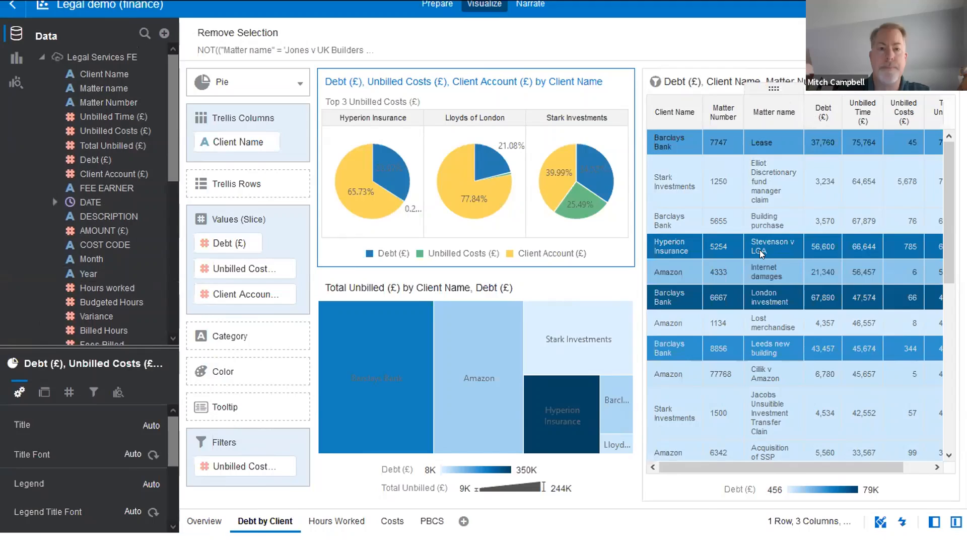
# Step: Extract Part_3 from the Month column of Legal Services FE as a data preparation step, accepting the data flow warning
pyautogui.click(436, 6)
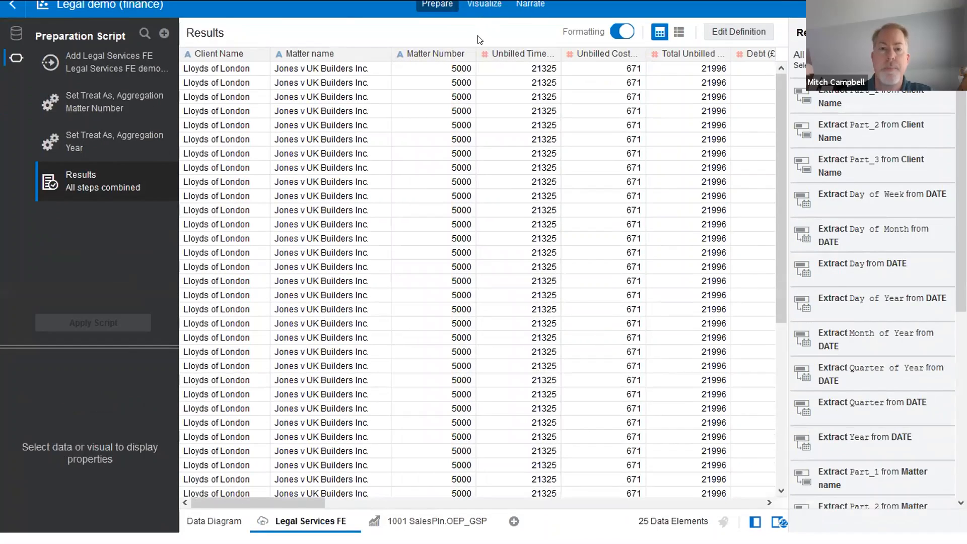
pyautogui.moveTo(273, 500); pyautogui.dragTo(453, 496)
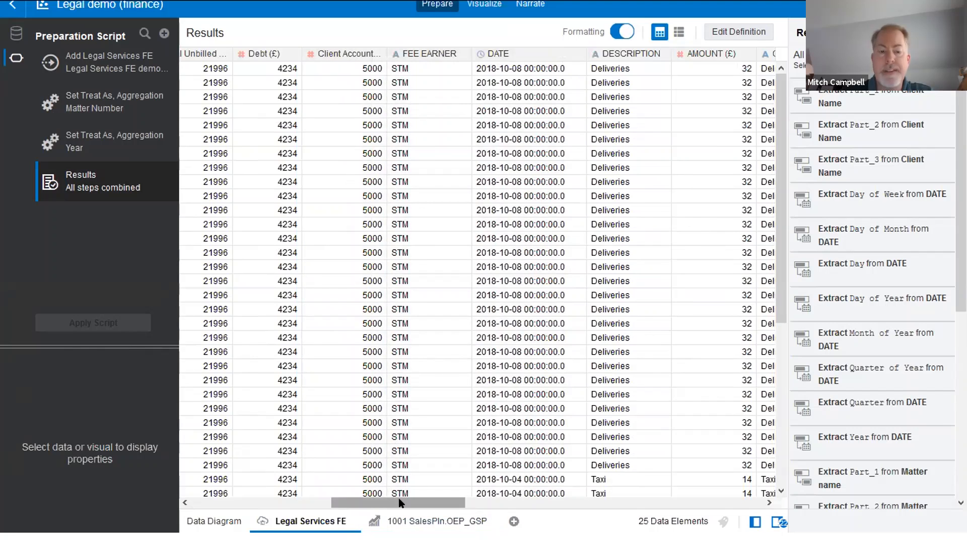
pyautogui.moveTo(417, 500); pyautogui.dragTo(511, 501)
pyautogui.click(536, 54)
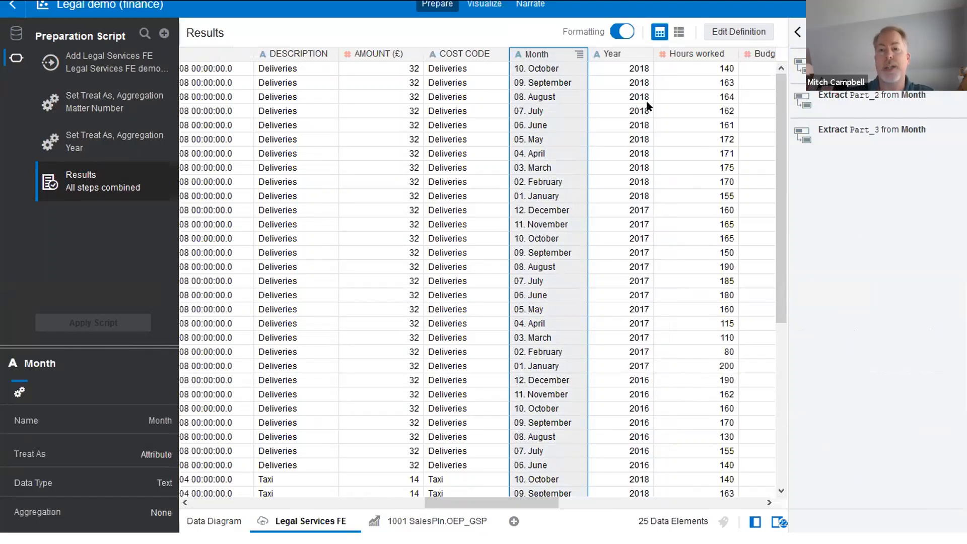
pyautogui.click(876, 130)
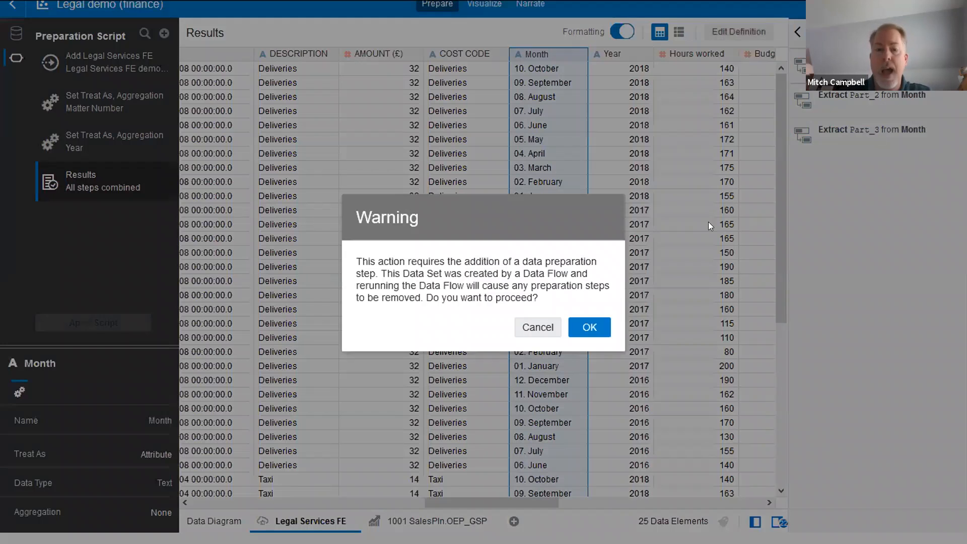
pyautogui.click(584, 327)
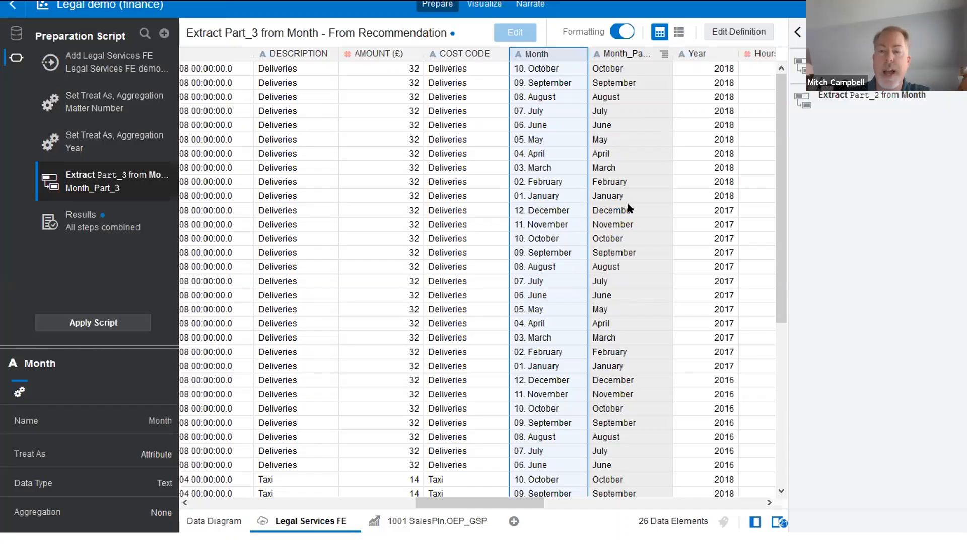
# Step: Return to the project's visualizations in full screen and look through the Legal Services FE and 1001 SalesPln.OEP_GSP data elements
pyautogui.moveTo(478, 6)
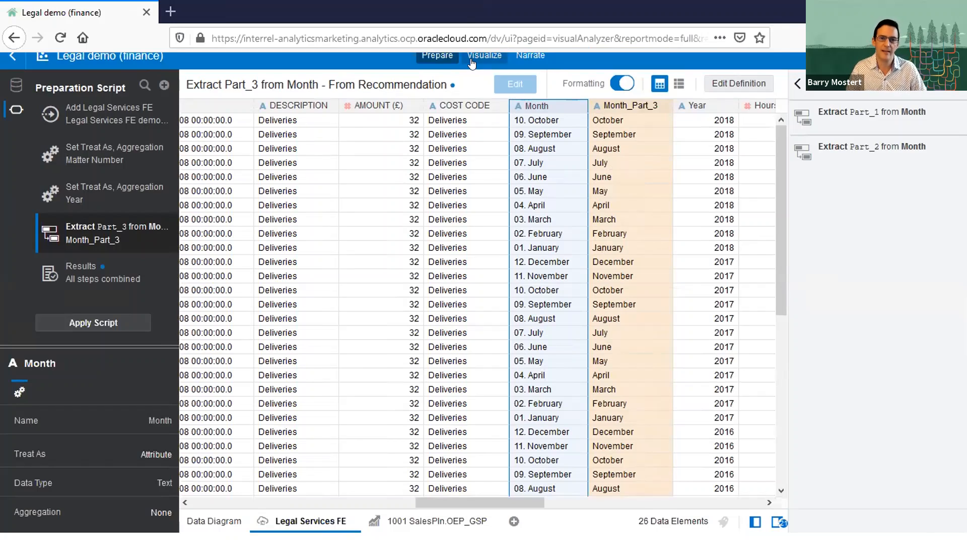
pyautogui.press('F11')
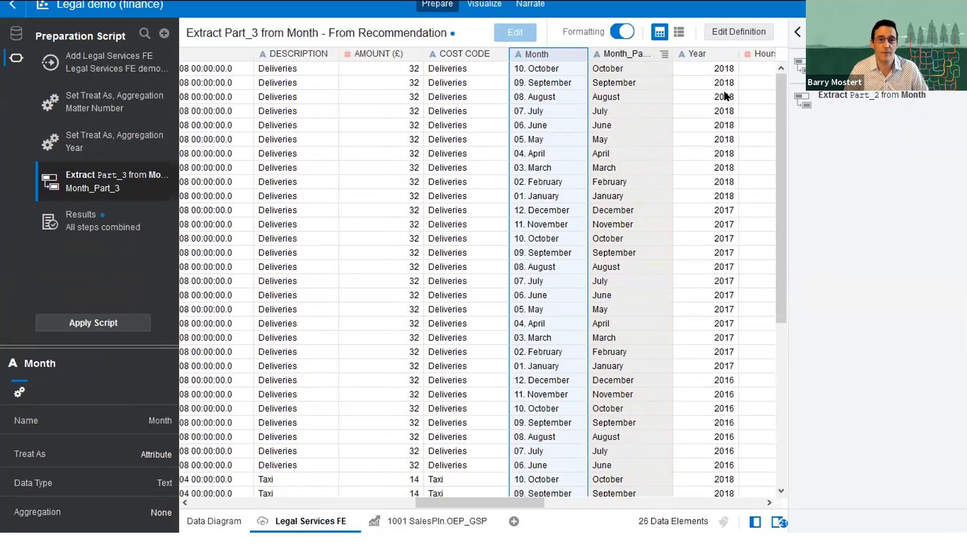
pyautogui.click(472, 11)
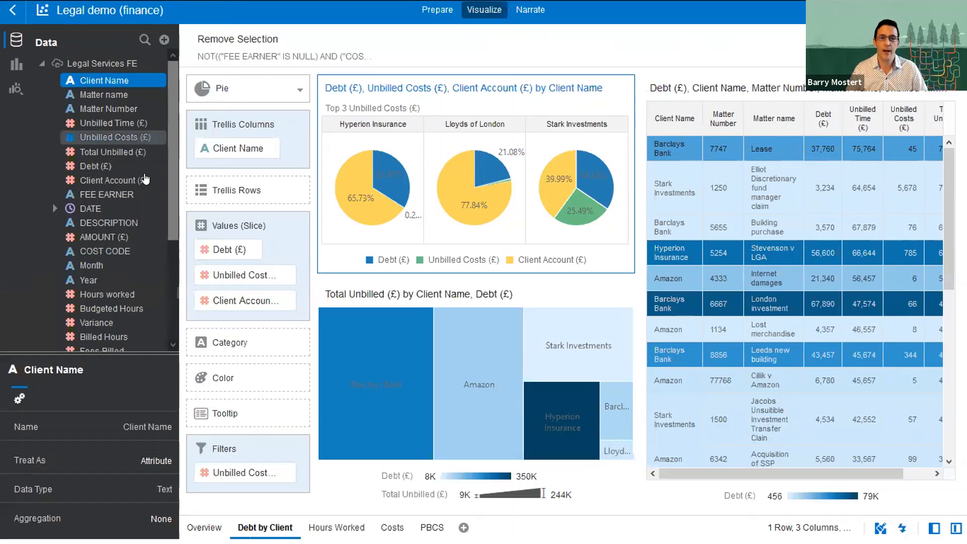
pyautogui.click(40, 64)
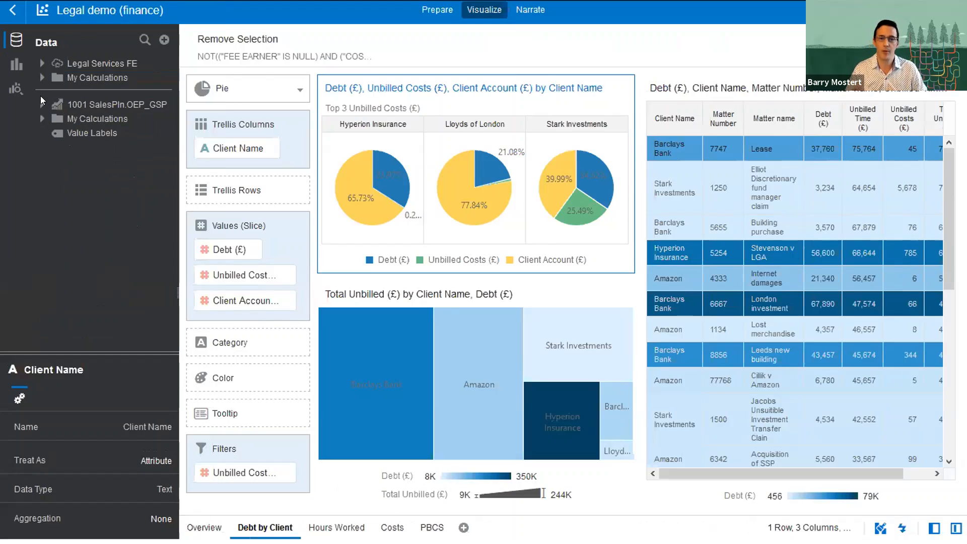
pyautogui.click(40, 103)
pyautogui.click(41, 63)
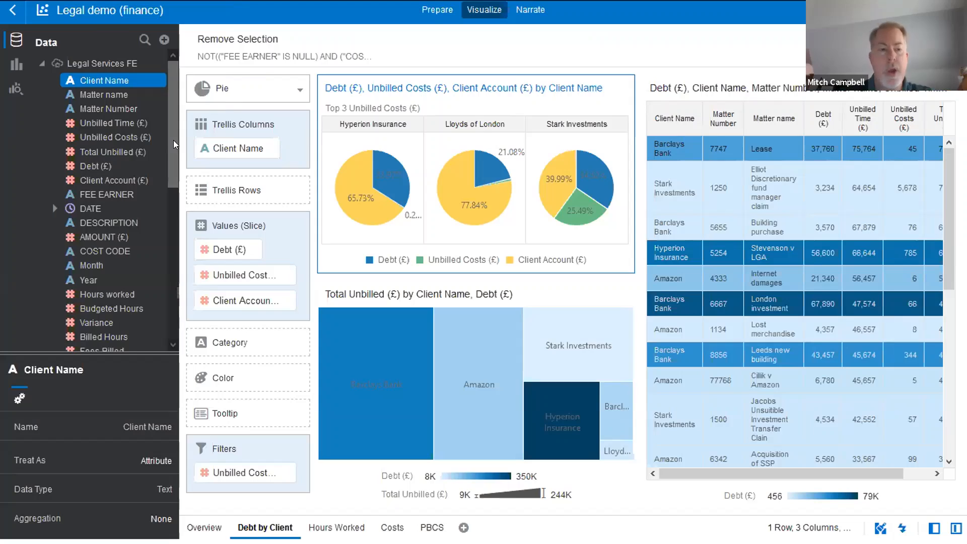
# Step: Run Explain on COST CODE and select its basic facts donut chart for the canvas
pyautogui.rightClick(129, 256)
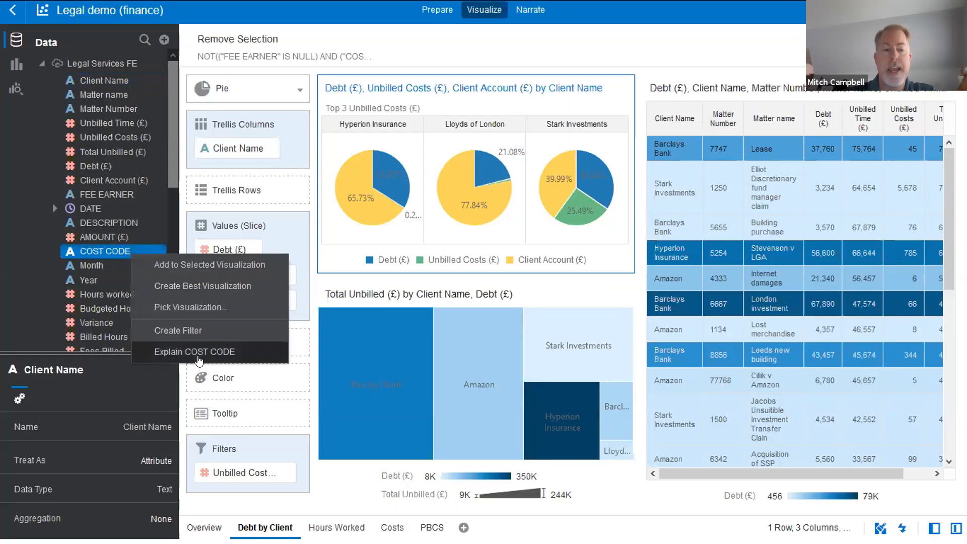
pyautogui.click(200, 353)
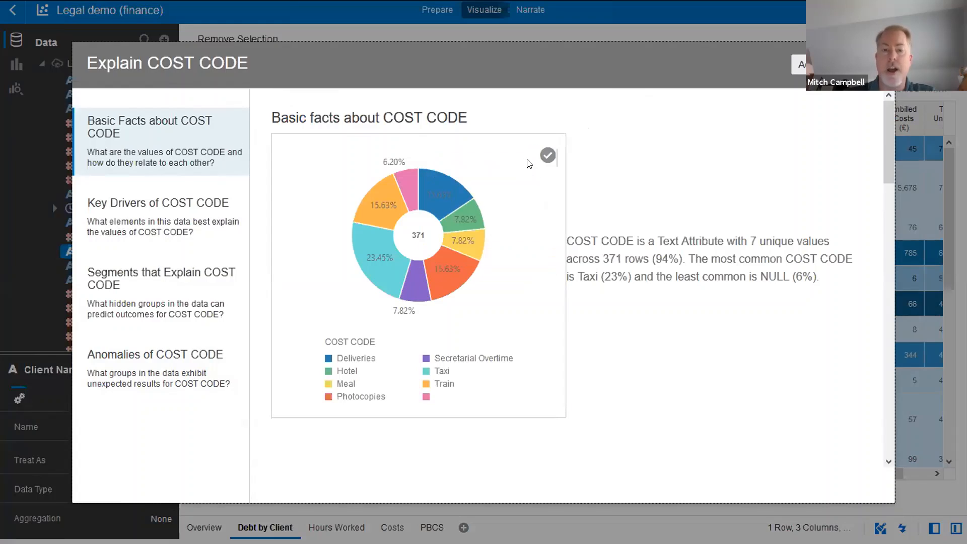
pyautogui.click(547, 155)
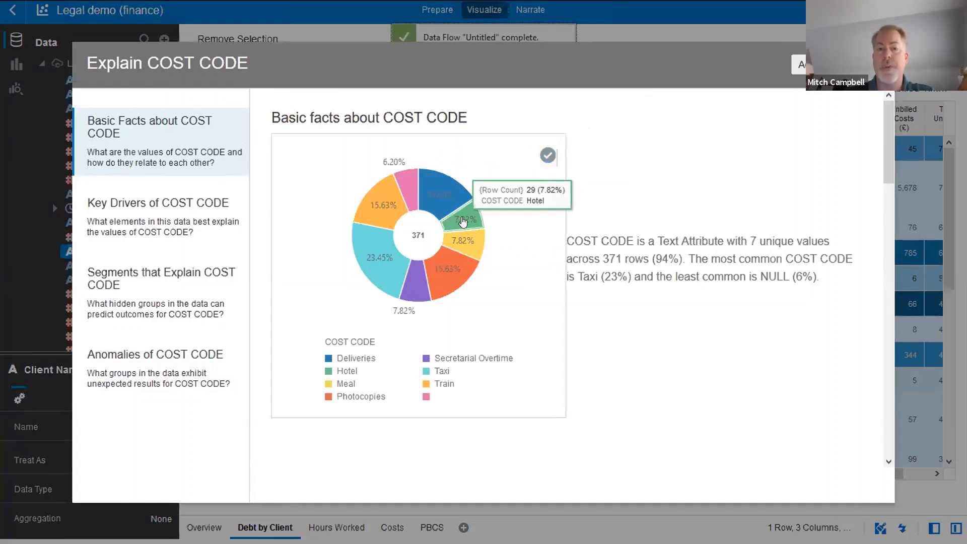
pyautogui.click(547, 155)
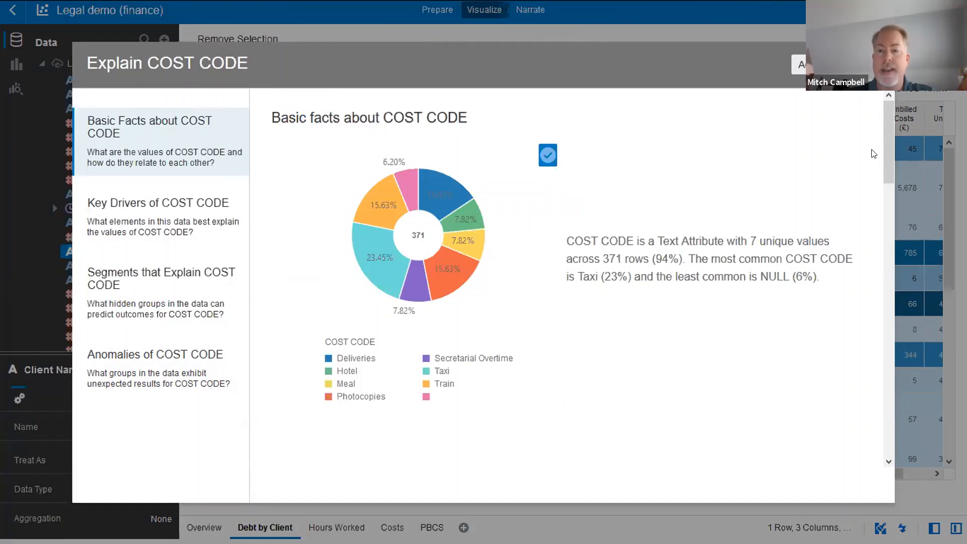
# Step: Select the COST CODE bar charts for Unbilled Time, Unbilled Costs and Total Unbilled for the canvas
pyautogui.scroll(-2, 890, 215)
pyautogui.scroll(-5, 890, 215)
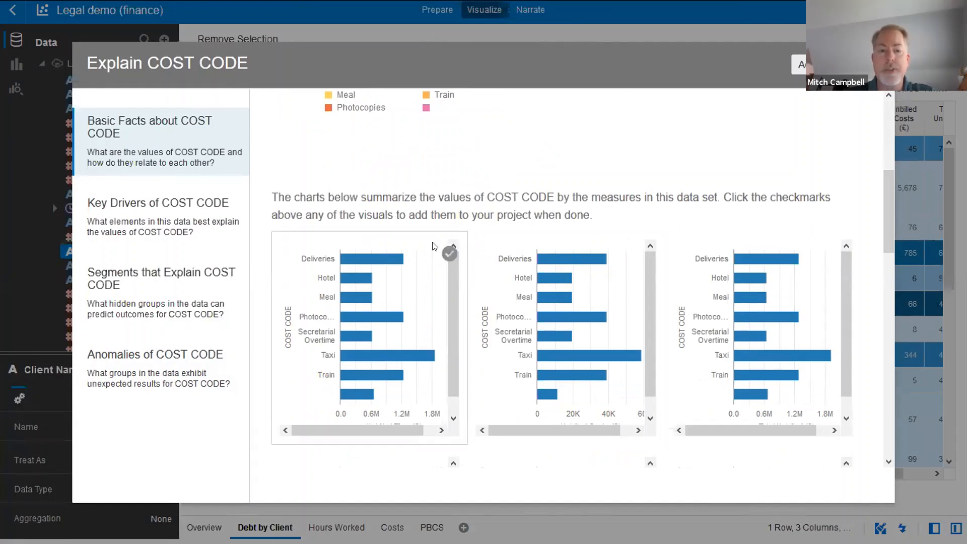
pyautogui.click(449, 253)
pyautogui.click(646, 253)
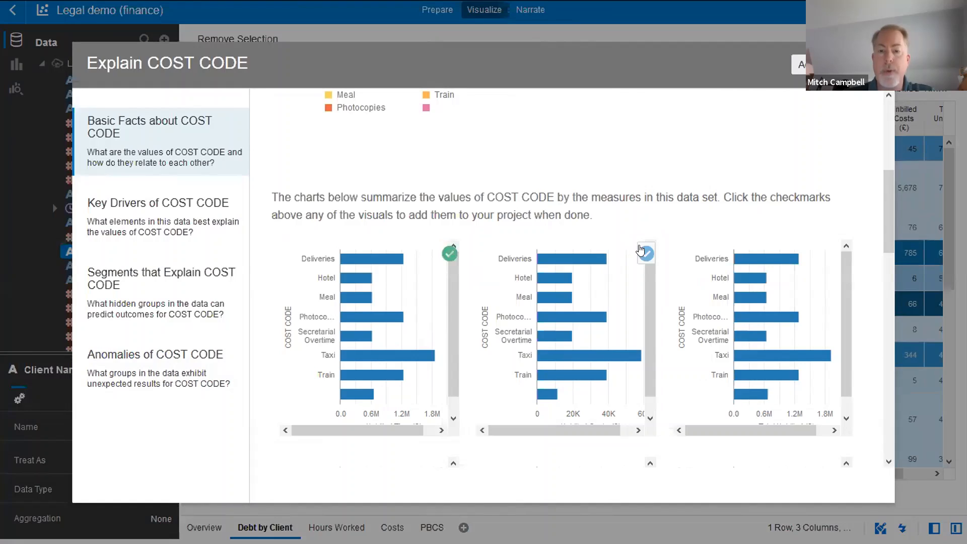
pyautogui.click(843, 254)
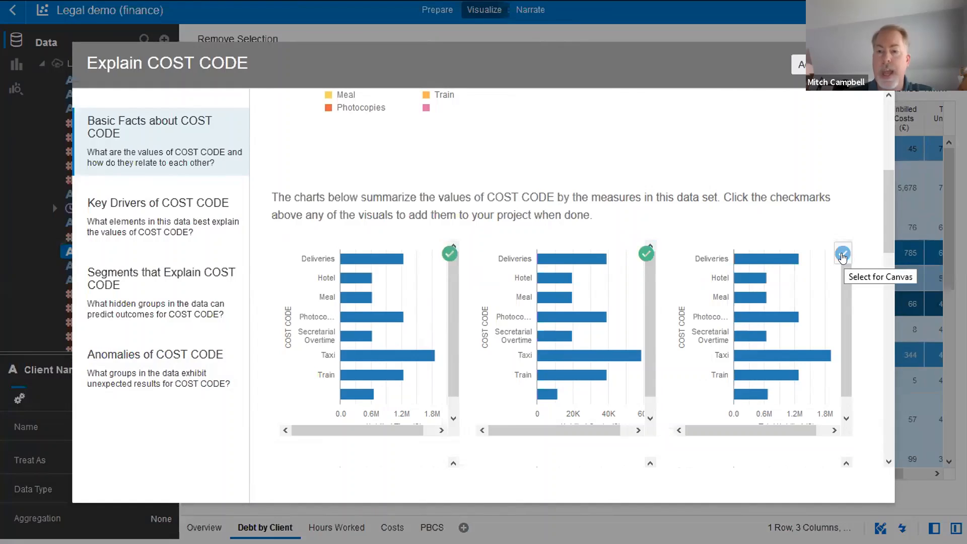
pyautogui.moveTo(886, 222)
pyautogui.mouseDown()
pyautogui.moveTo(887, 243)
pyautogui.moveTo(900, 233)
pyautogui.mouseUp()
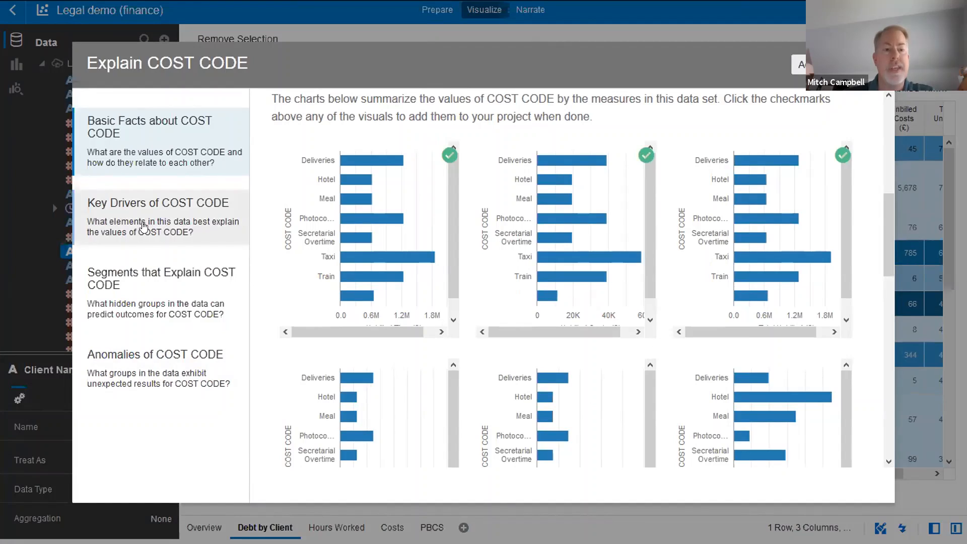
# Step: Review the key drivers of COST CODE and select the FEE EARNER distribution chart for the canvas
pyautogui.click(143, 226)
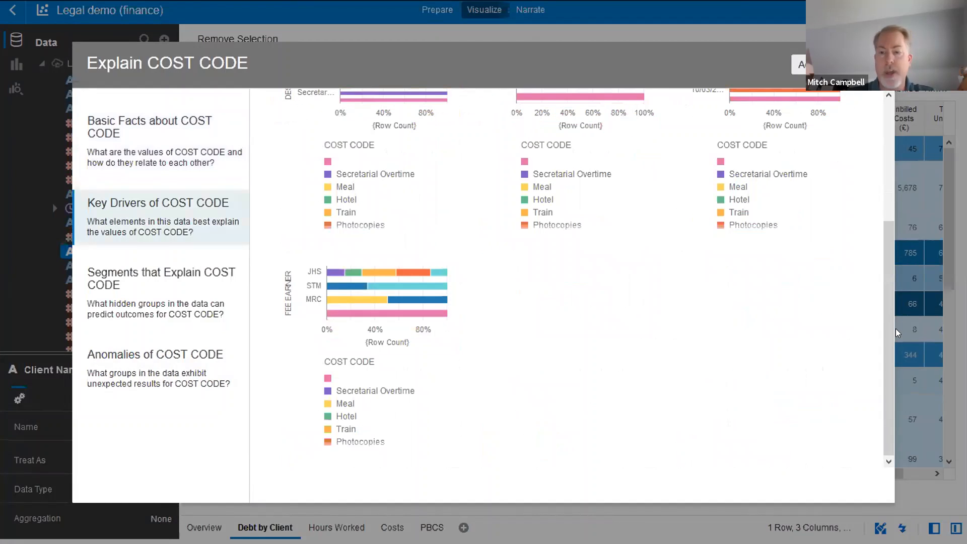
pyautogui.scroll(1, 890, 259)
pyautogui.scroll(3, 890, 259)
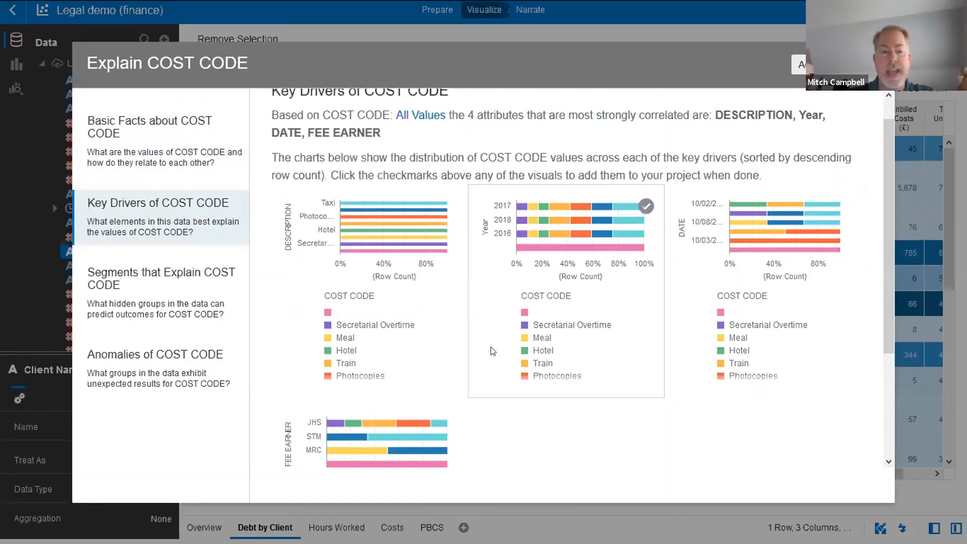
pyautogui.moveTo(886, 213); pyautogui.dragTo(888, 256)
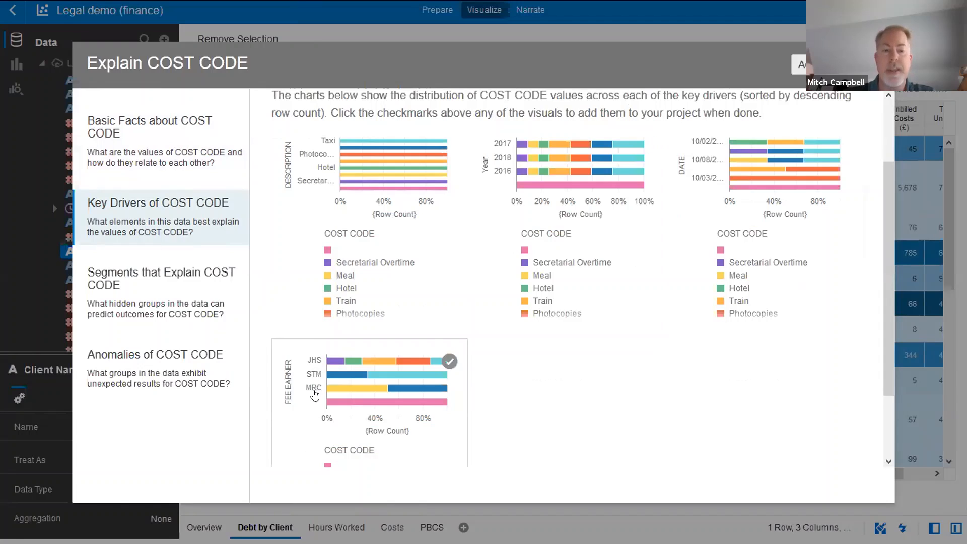
pyautogui.click(449, 361)
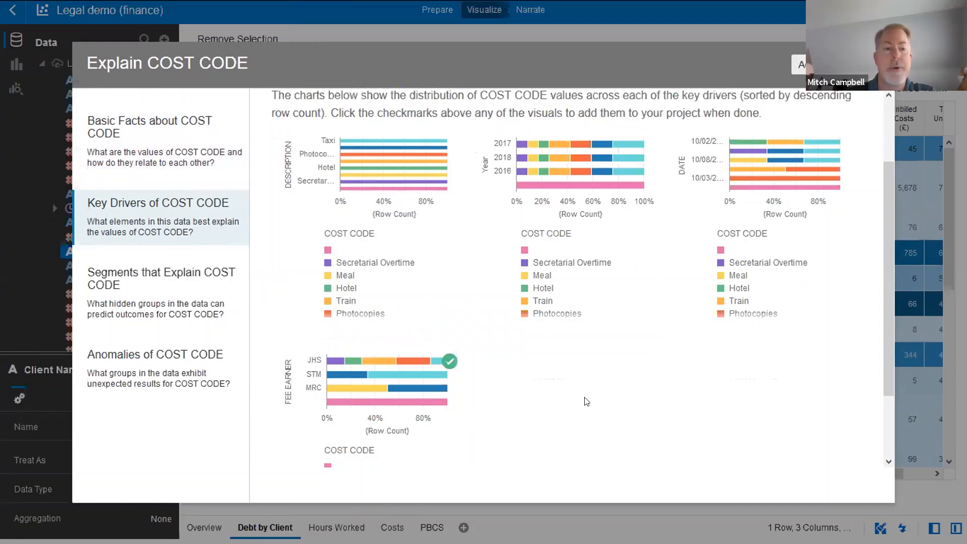
# Step: Examine the segments and anomalies of COST CODE, ending back at its key drivers
pyautogui.click(169, 301)
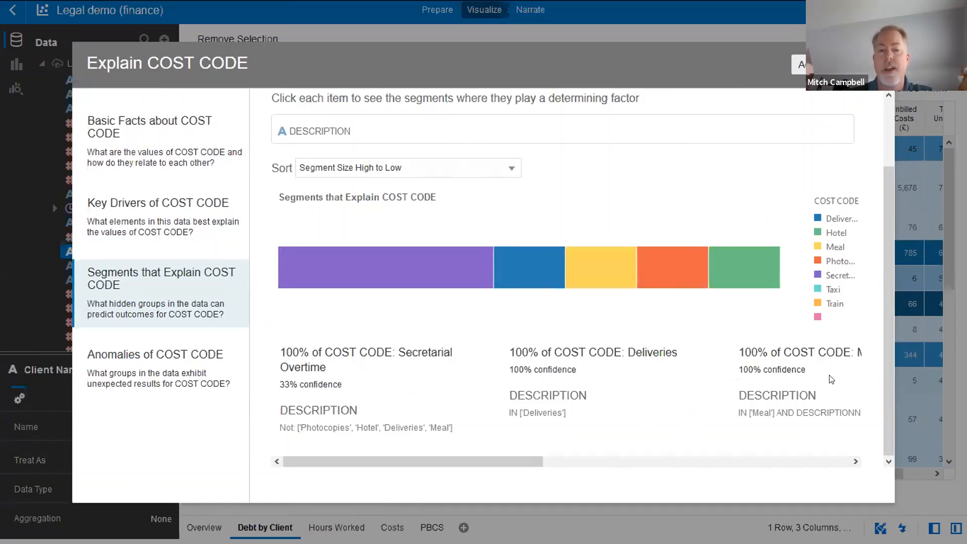
pyautogui.click(118, 392)
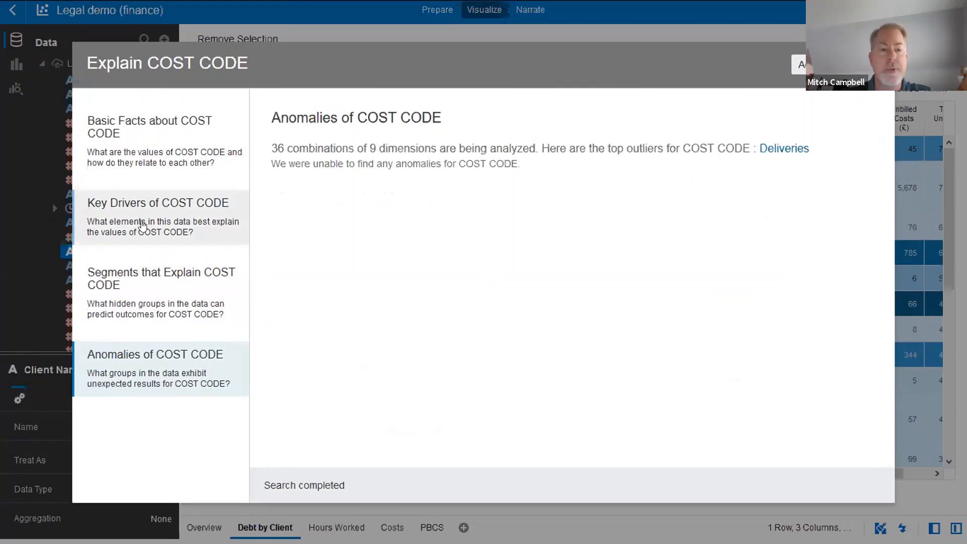
pyautogui.click(142, 226)
# Step: Add the selected Explain visuals to the project as a new canvas, then hide the data elements and the chart grammar
pyautogui.moveTo(420, 66); pyautogui.dragTo(476, 87)
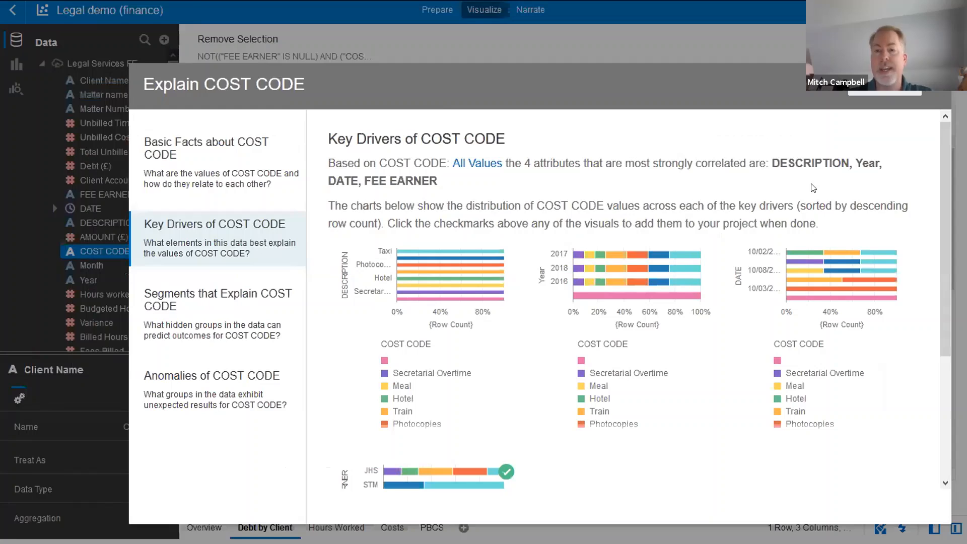
pyautogui.click(882, 92)
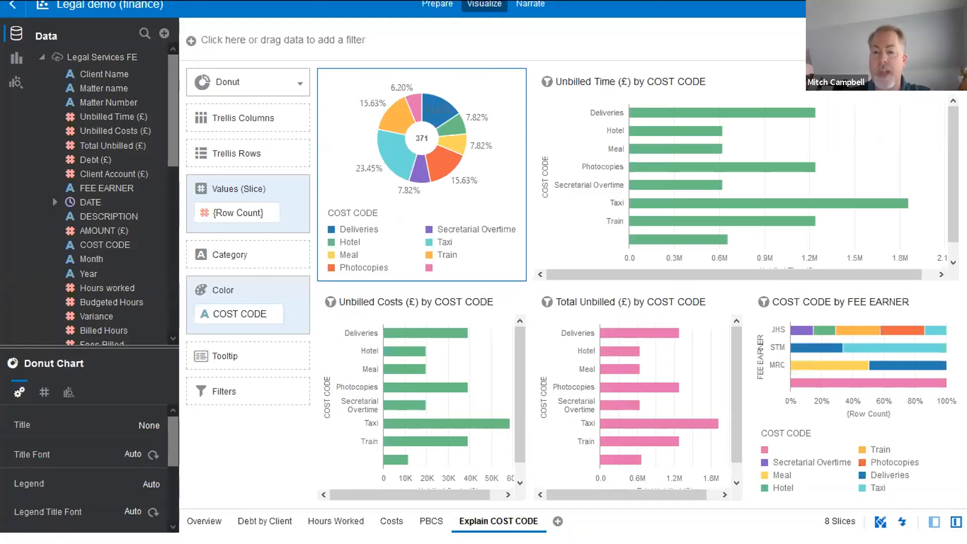
pyautogui.click(932, 522)
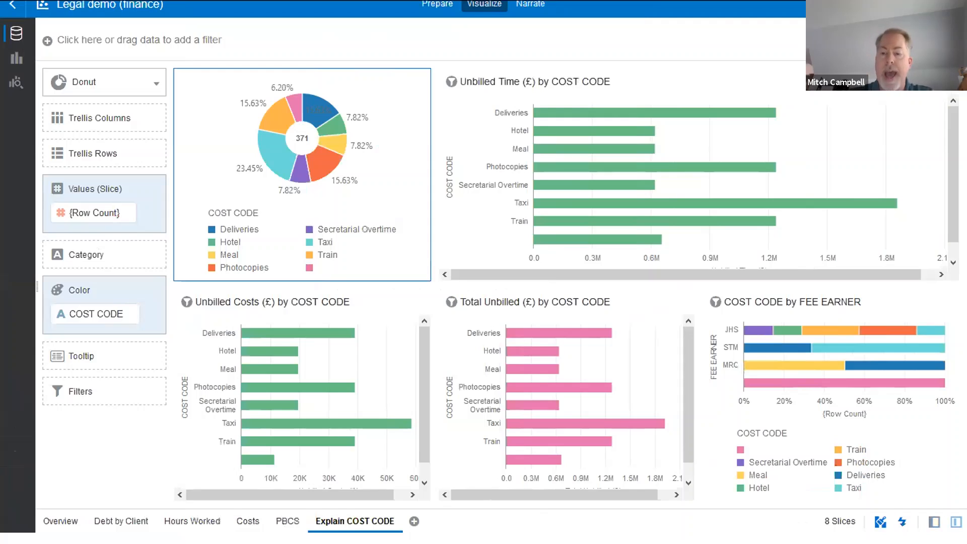
pyautogui.click(955, 522)
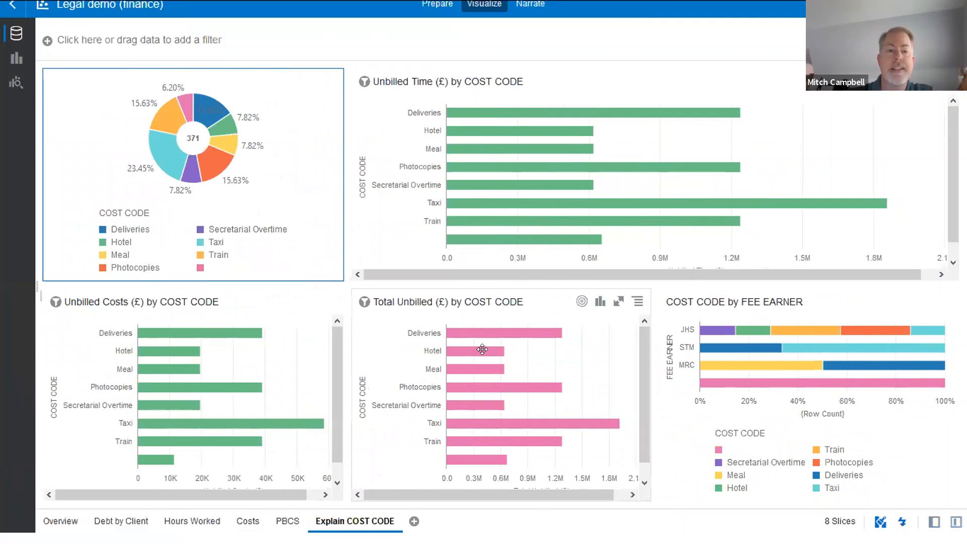
# Step: Rearrange the canvas with the three unbilled bar charts in the upper row and the donut beside COST CODE by FEE EARNER below
pyautogui.click(214, 295)
pyautogui.moveTo(352, 226); pyautogui.dragTo(351, 227)
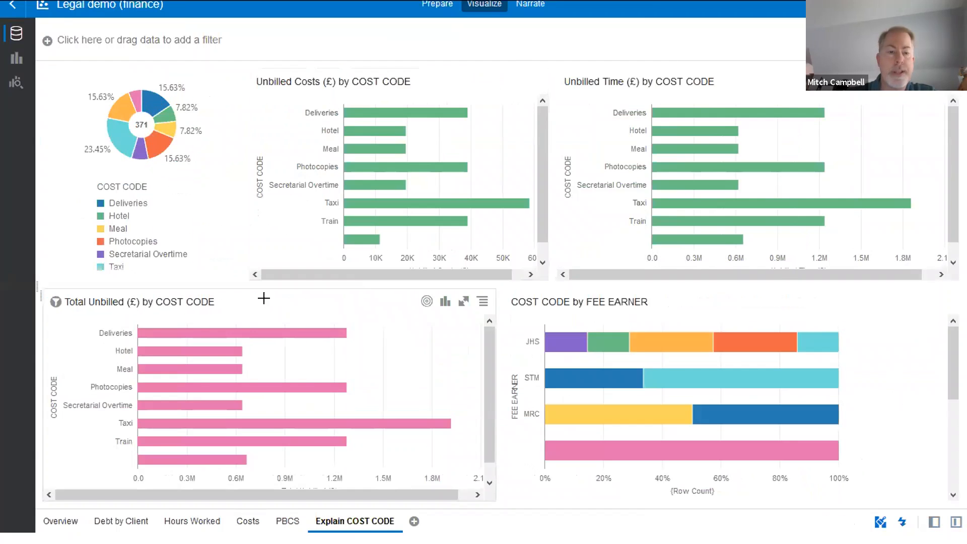
pyautogui.click(247, 301)
pyautogui.moveTo(940, 238); pyautogui.dragTo(901, 225)
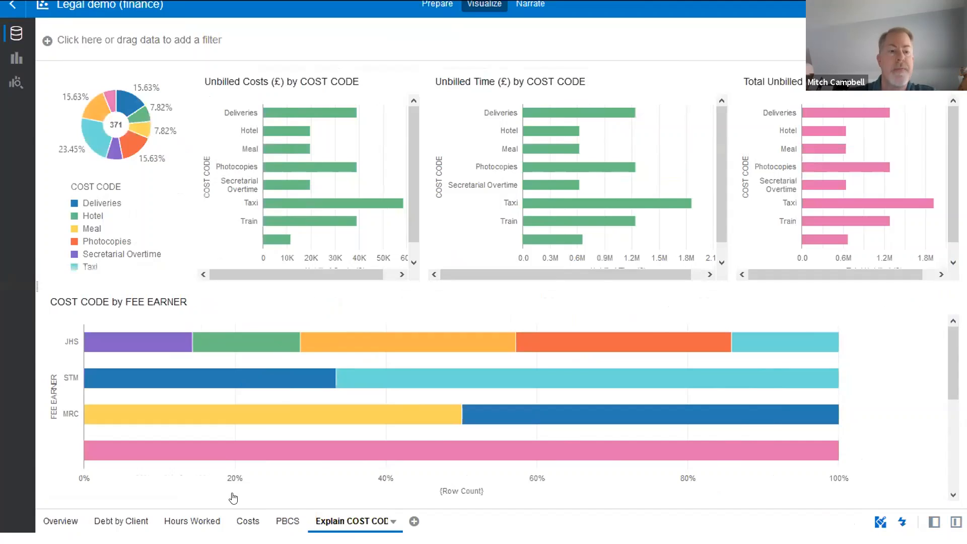
pyautogui.click(125, 69)
pyautogui.moveTo(89, 356); pyautogui.dragTo(283, 396)
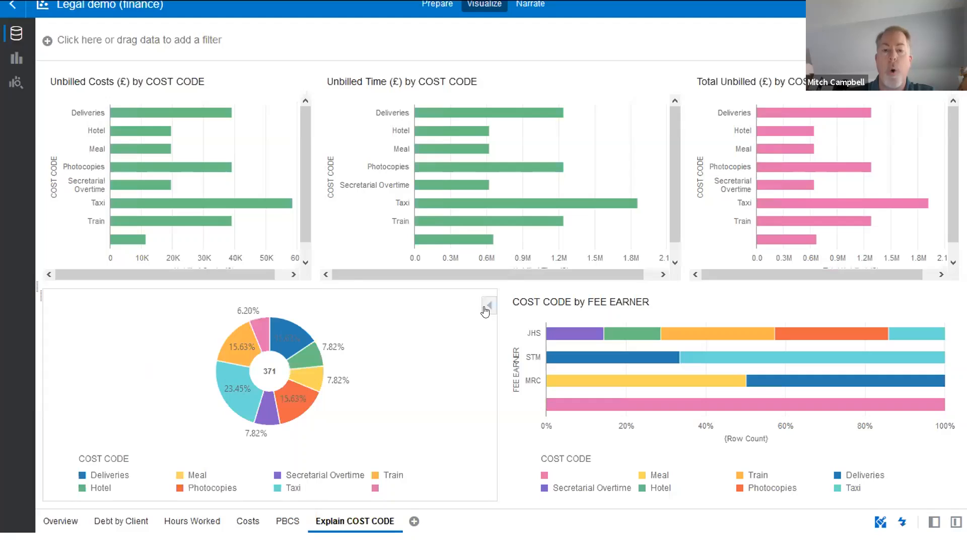
# Step: Change the Unbilled Costs (£) by COST CODE bar chart to a Language Narrative visualization
pyautogui.click(421, 380)
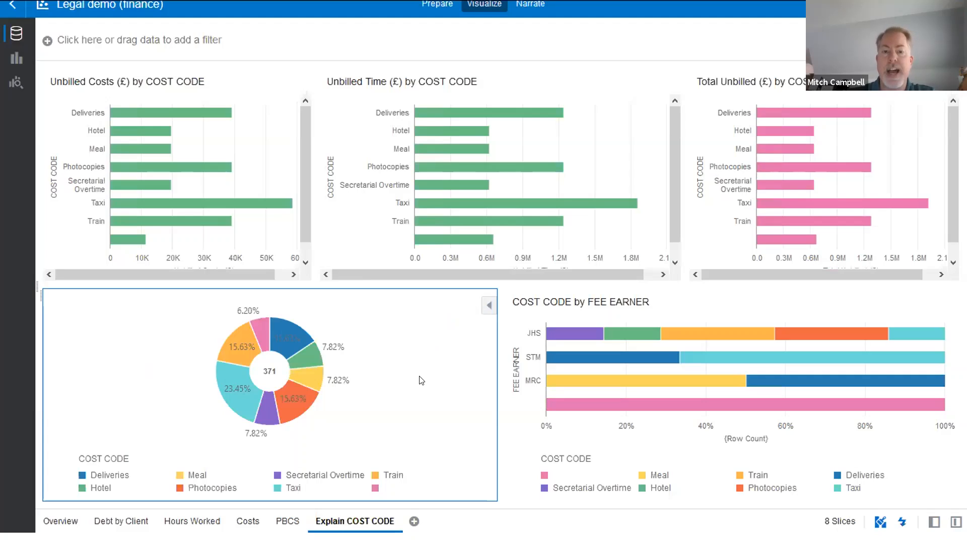
pyautogui.click(947, 219)
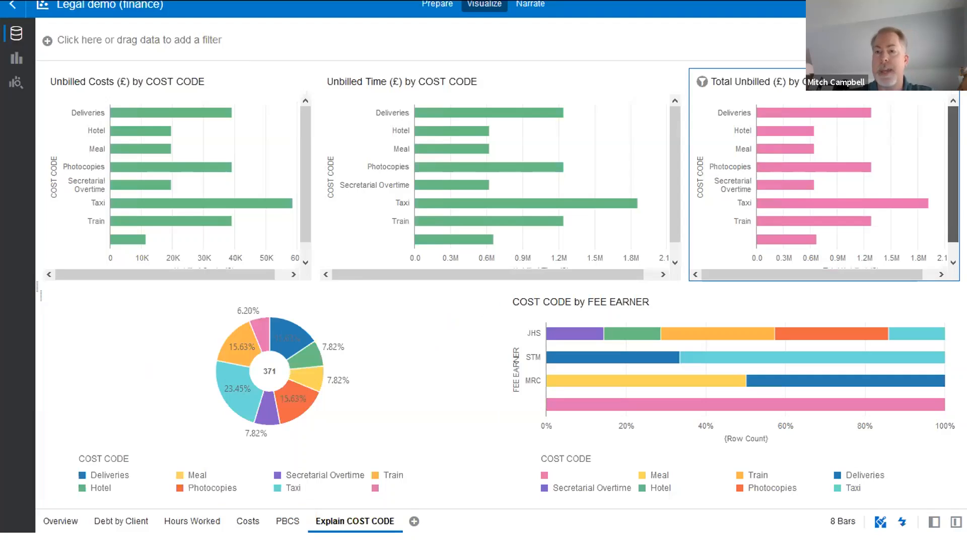
pyautogui.moveTo(245, 103)
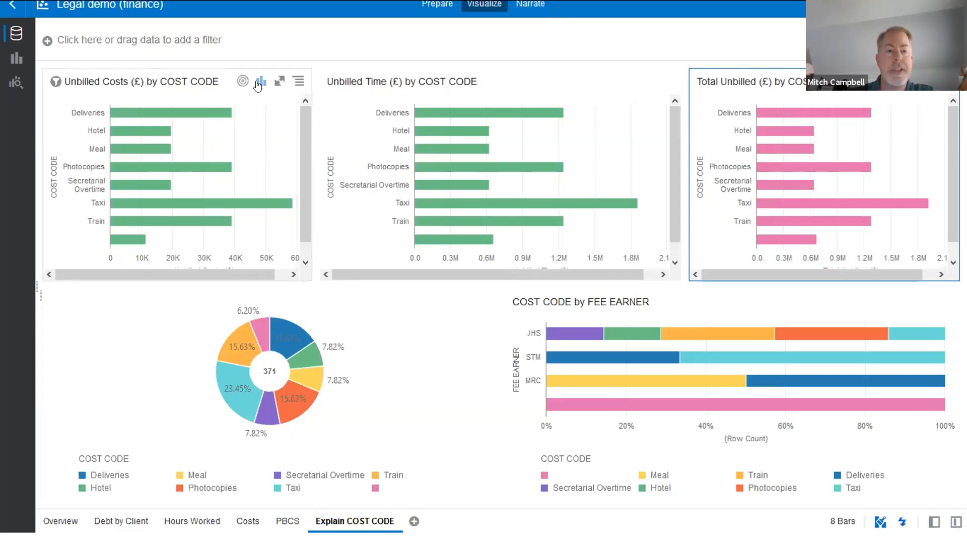
pyautogui.click(258, 84)
pyautogui.click(260, 82)
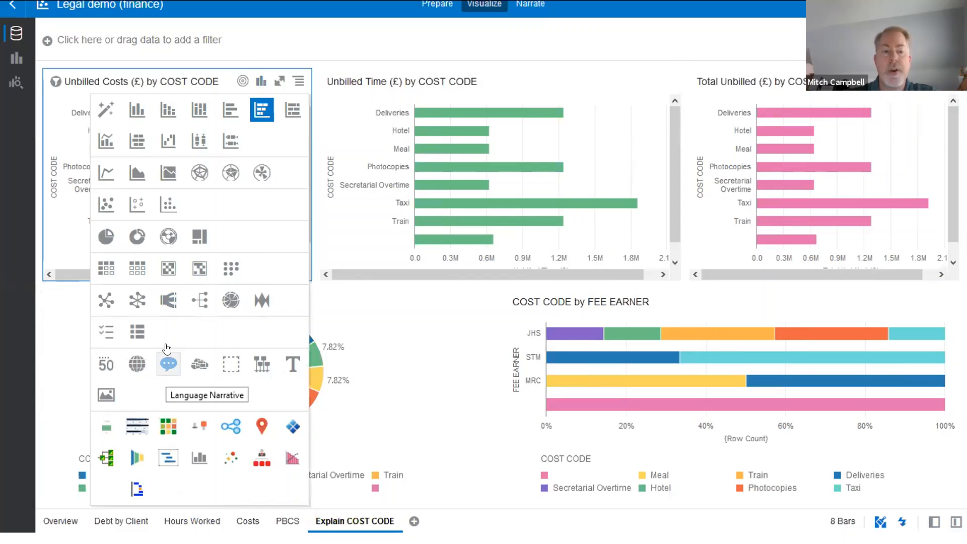
pyautogui.click(168, 365)
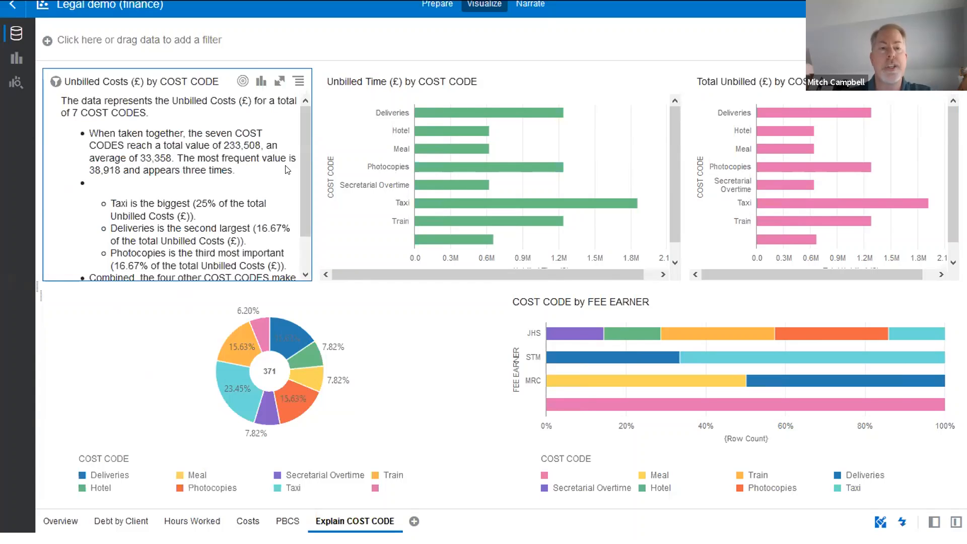
# Step: Resize the visuals so the upper row is taller, the narrative wider and the donut narrower beside COST CODE by FEE EARNER
pyautogui.moveTo(402, 283); pyautogui.dragTo(398, 313)
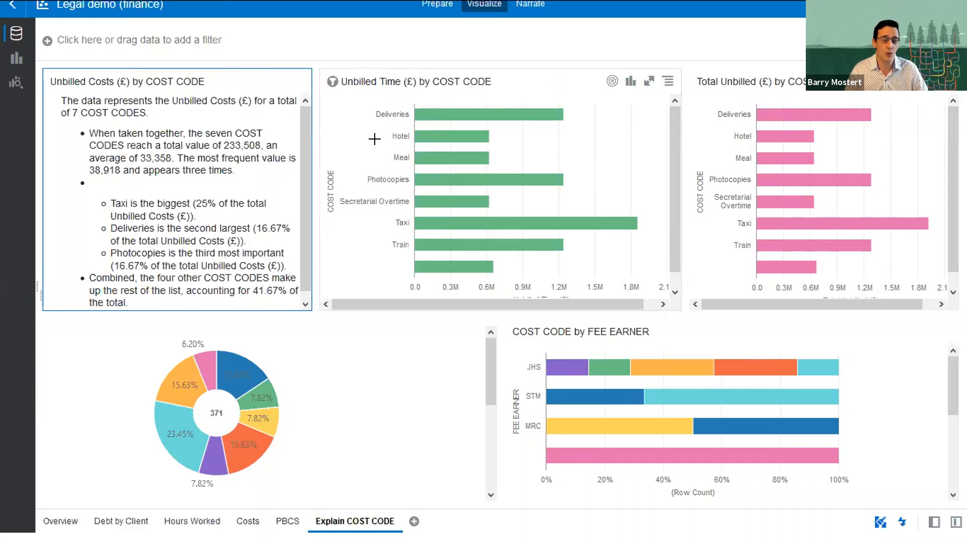
pyautogui.moveTo(313, 117); pyautogui.dragTo(372, 121)
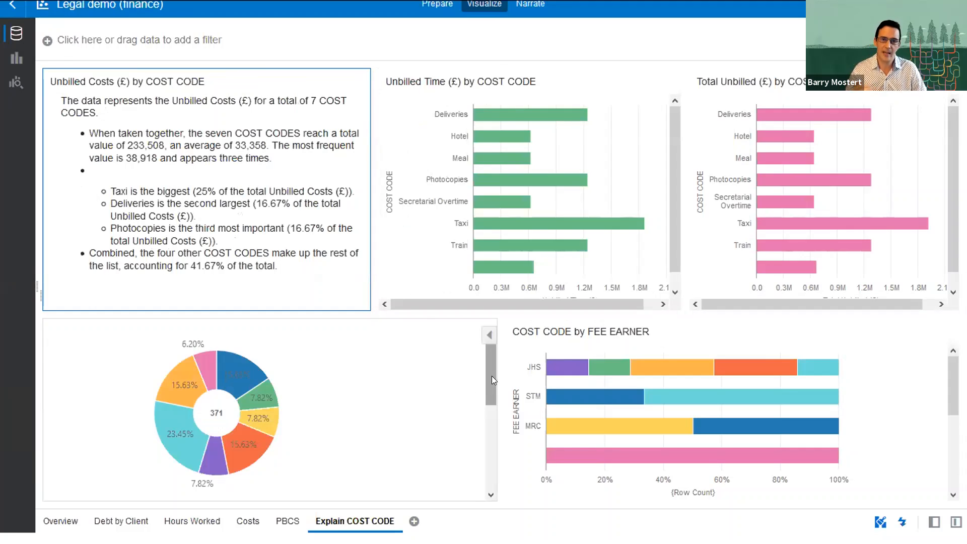
pyautogui.moveTo(495, 376); pyautogui.dragTo(385, 400)
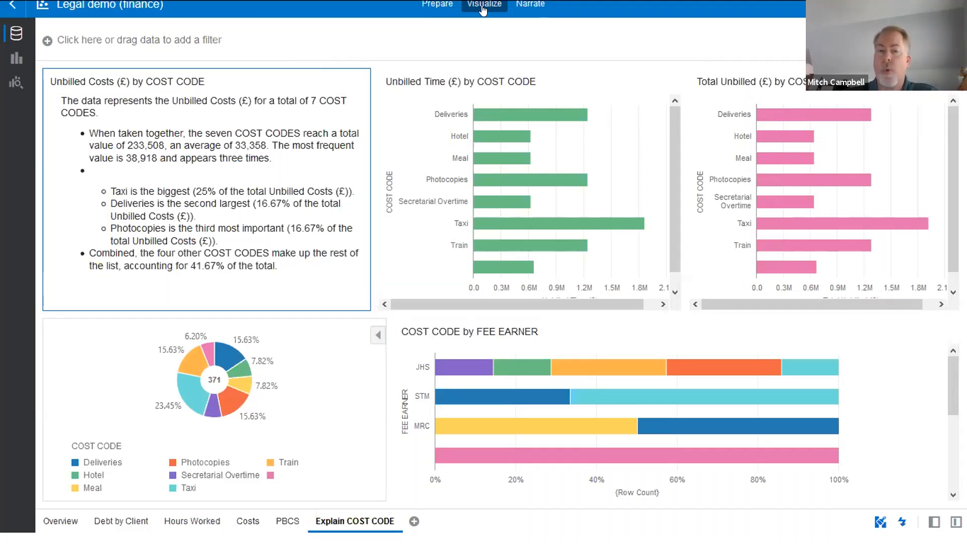
# Step: Add the Explain COST CODE canvas to the project's Narrate story as the page after Costs and present the story
pyautogui.click(530, 10)
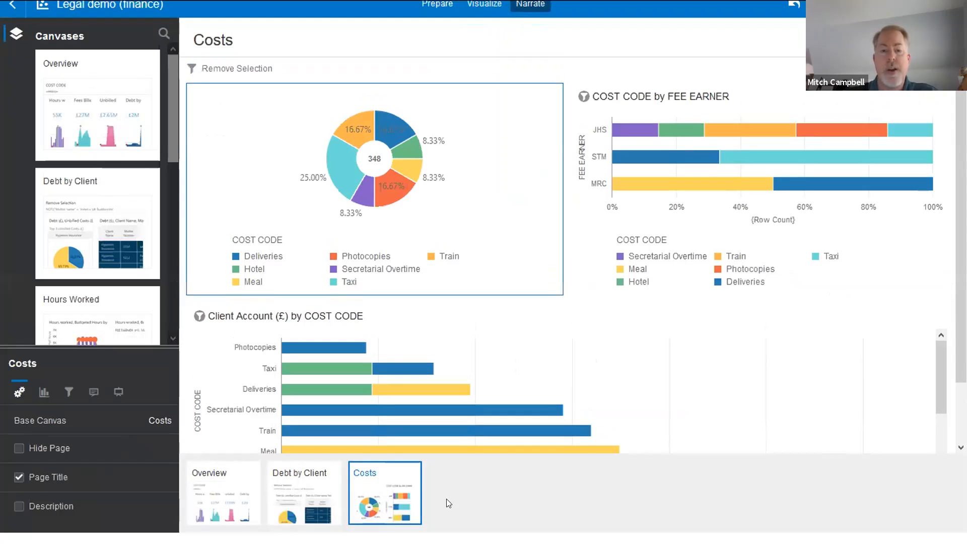
pyautogui.click(211, 496)
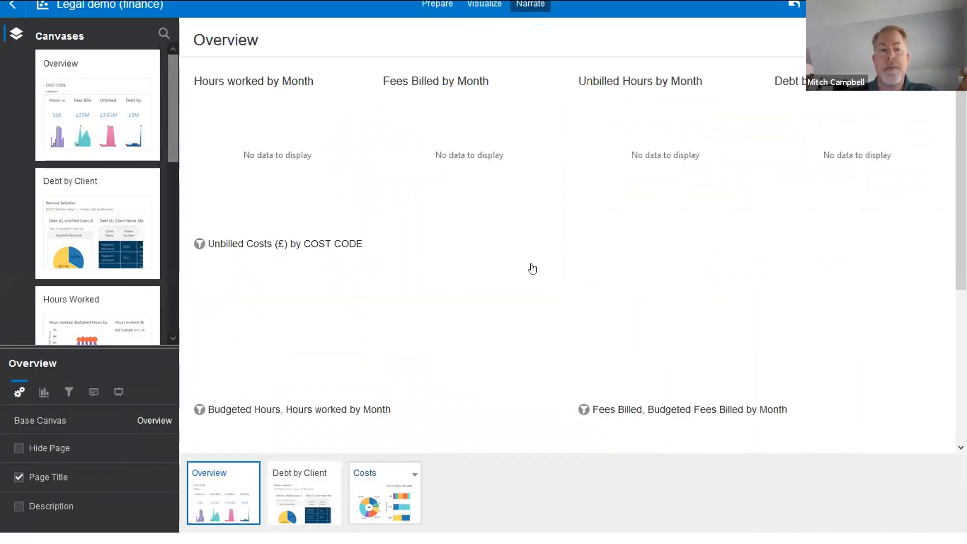
pyautogui.moveTo(171, 161); pyautogui.dragTo(164, 250)
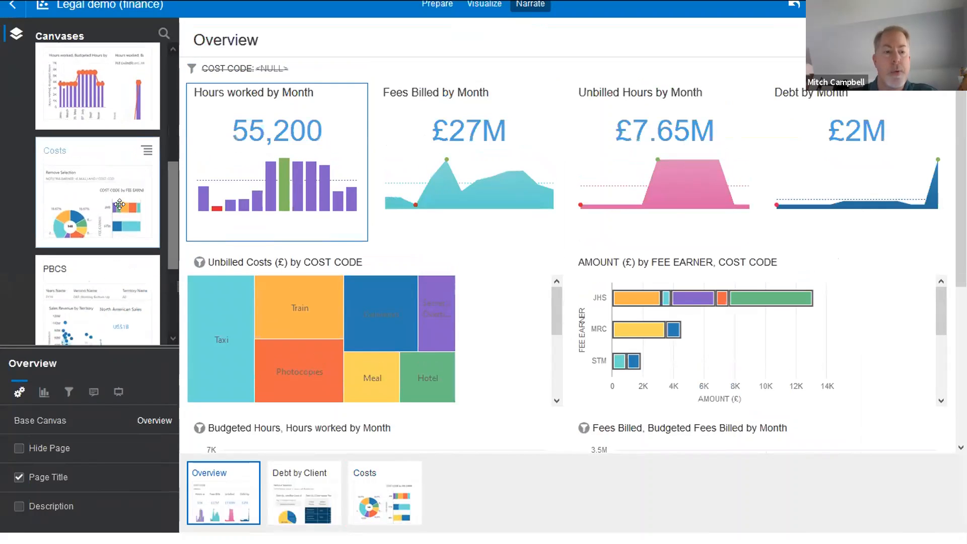
pyautogui.moveTo(170, 193); pyautogui.dragTo(174, 308)
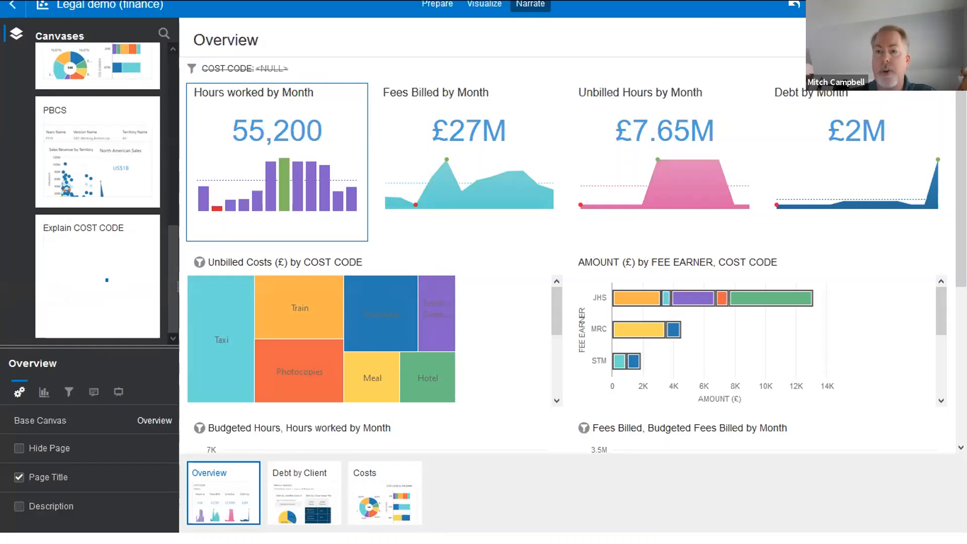
pyautogui.moveTo(793, 0)
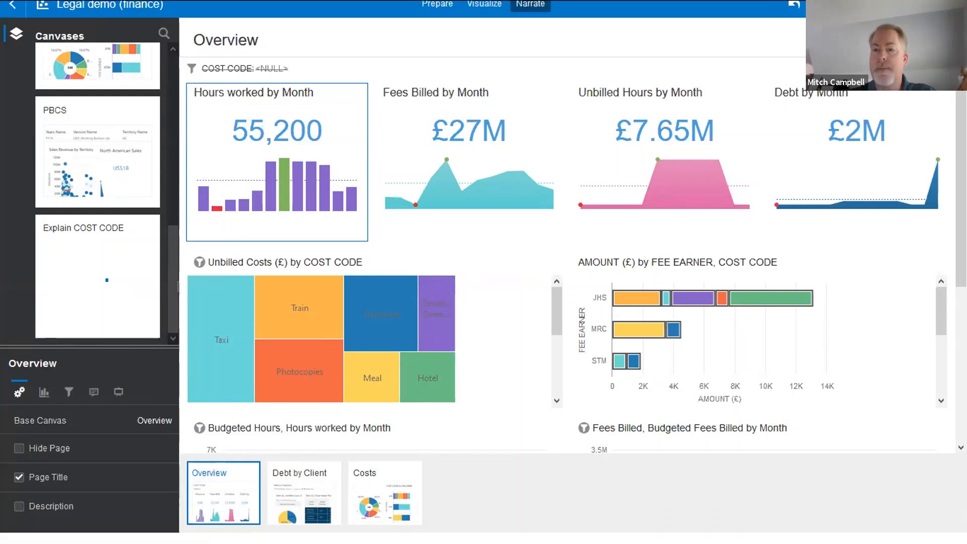
pyautogui.moveTo(856, 0)
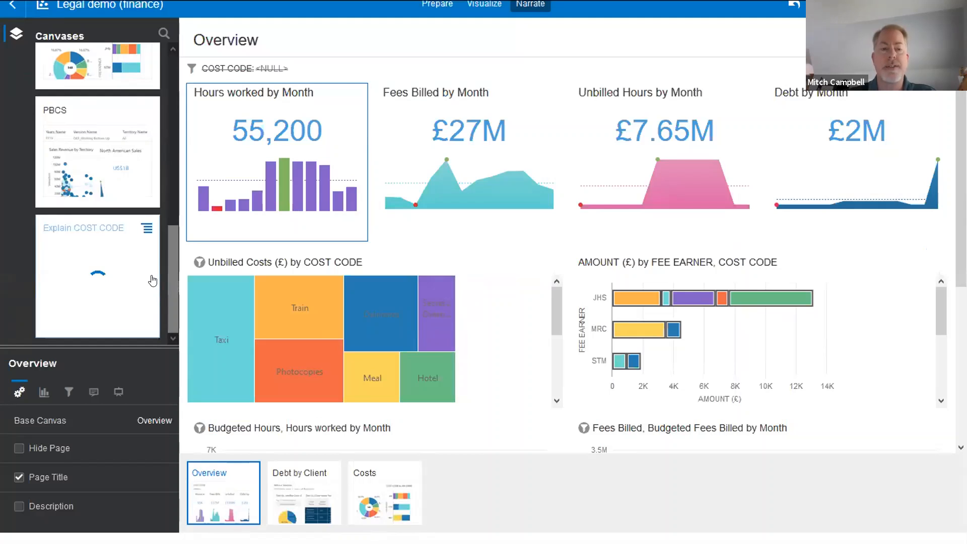
pyautogui.scroll(2, 147, 271)
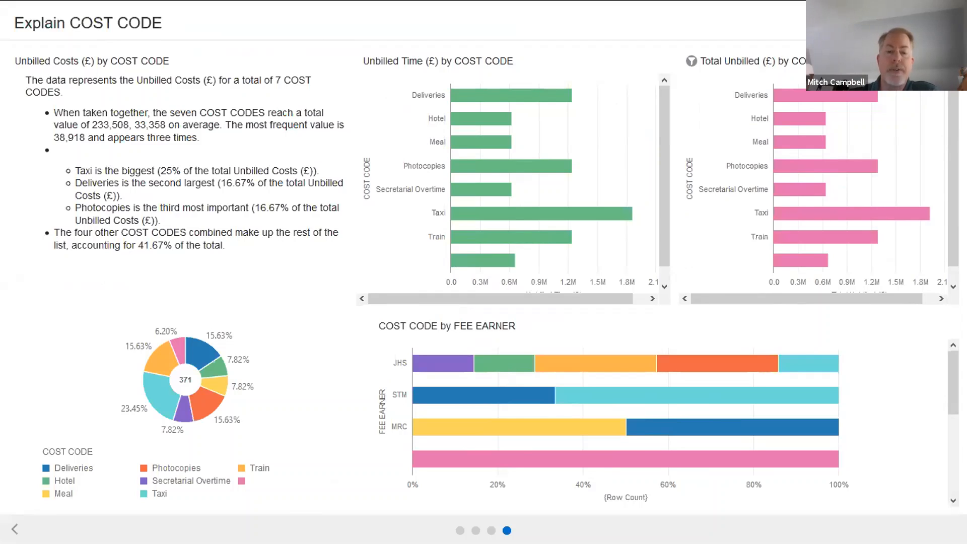
# Step: Page back through the presented story from Explain COST CODE to Overview, and leave presentation mode
pyautogui.press('Left')
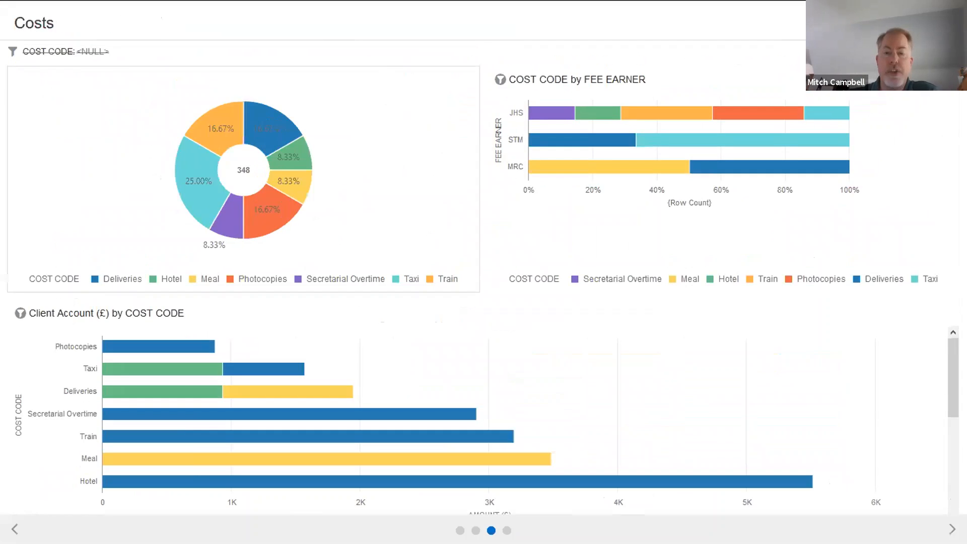
pyautogui.press('Left')
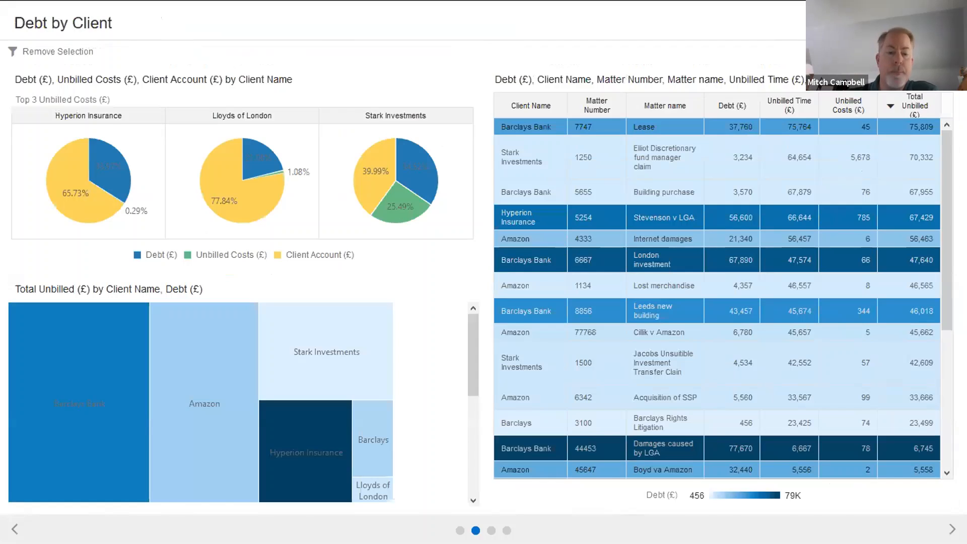
pyautogui.press('Left')
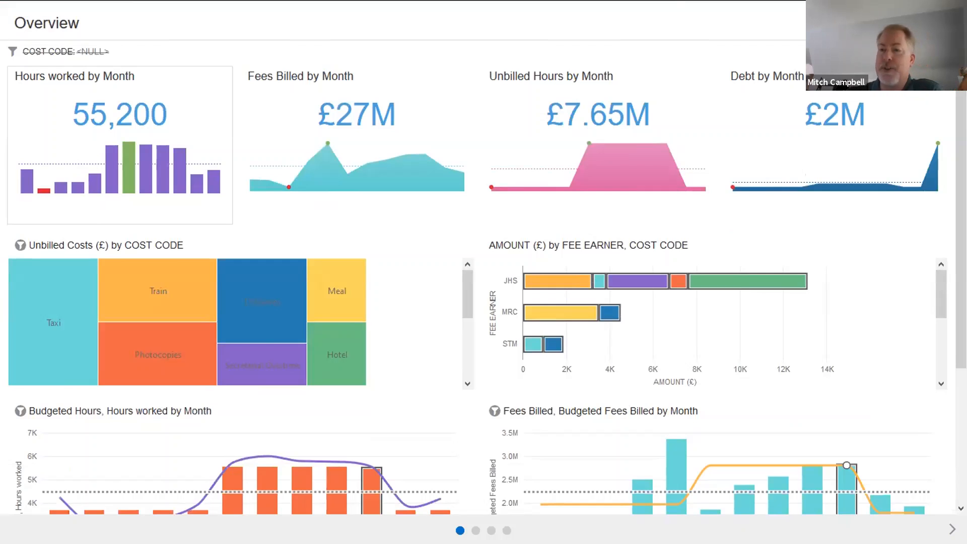
pyautogui.press('Escape')
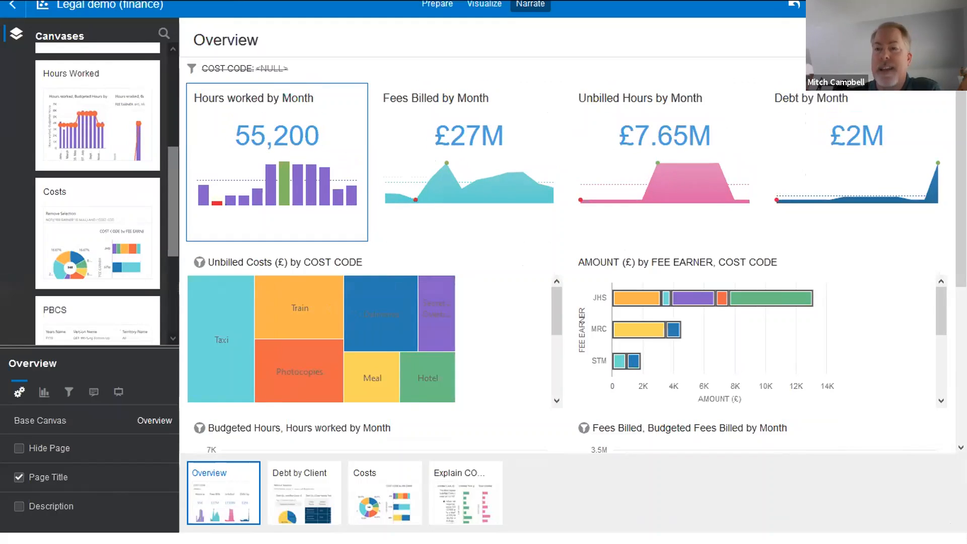
# Step: Set up a file export of the project as Acrobat (pdf) including All Story Pages, and cancel it
pyautogui.click(783, 40)
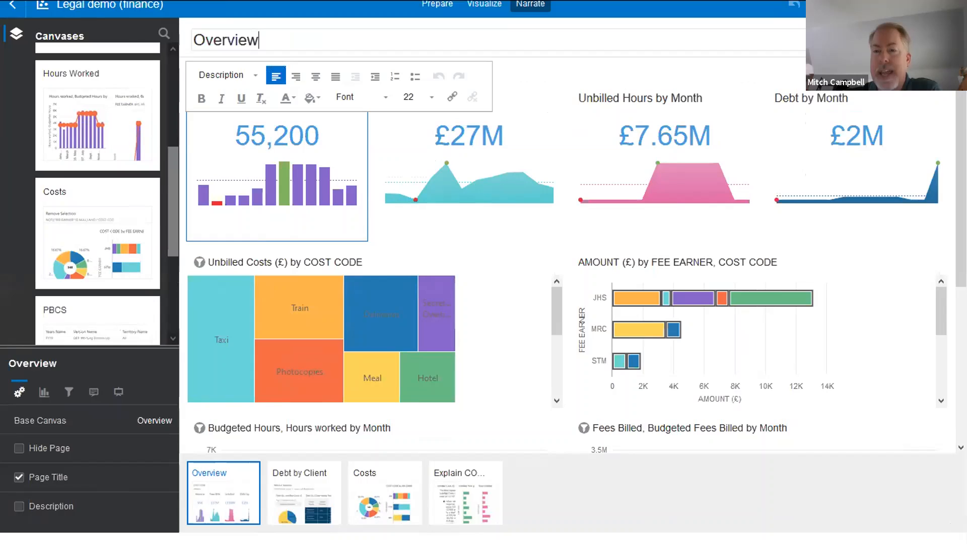
pyautogui.click(794, 4)
pyautogui.click(726, 70)
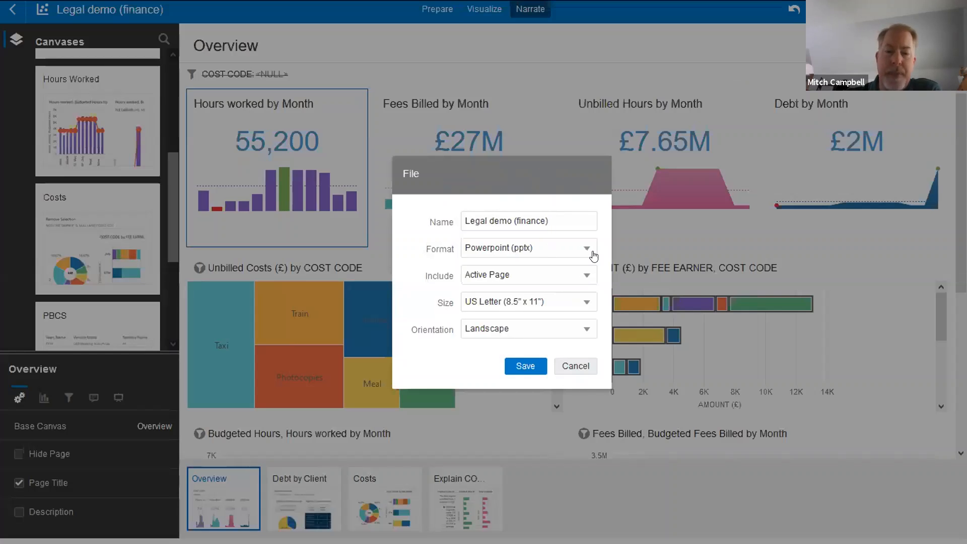
pyautogui.click(573, 247)
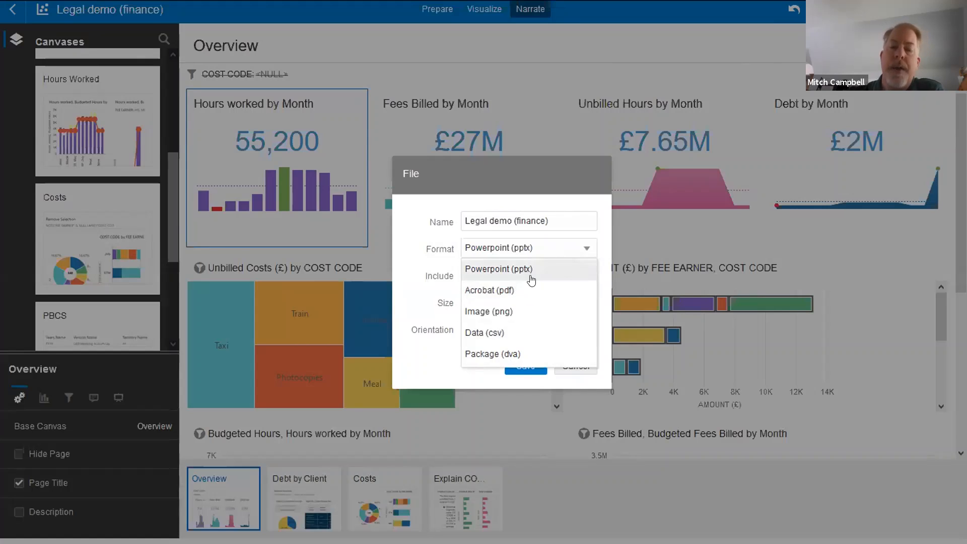
pyautogui.click(486, 301)
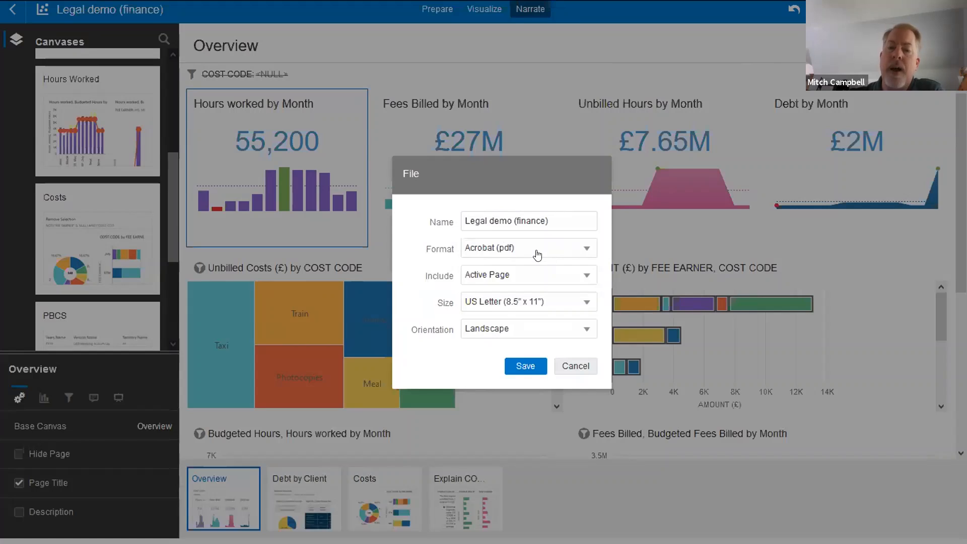
pyautogui.click(570, 279)
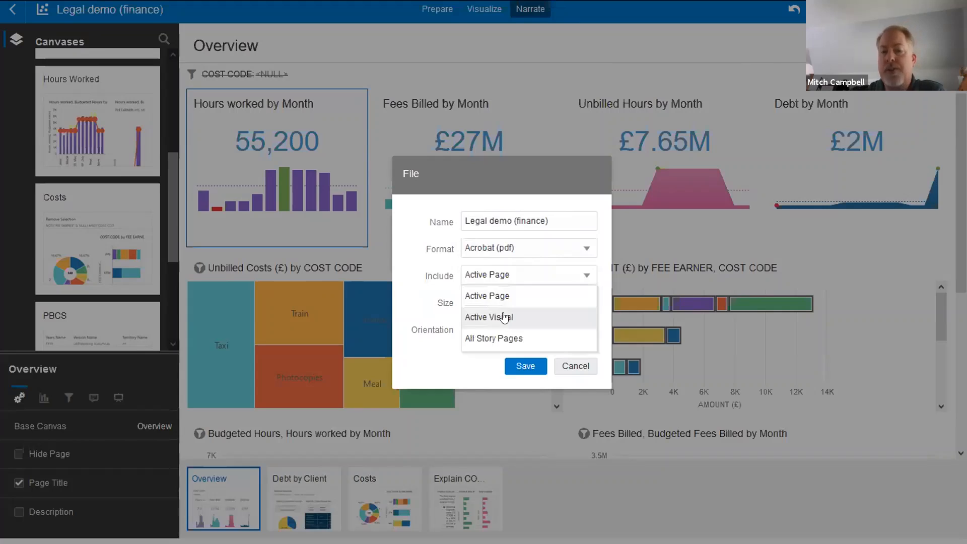
pyautogui.click(504, 340)
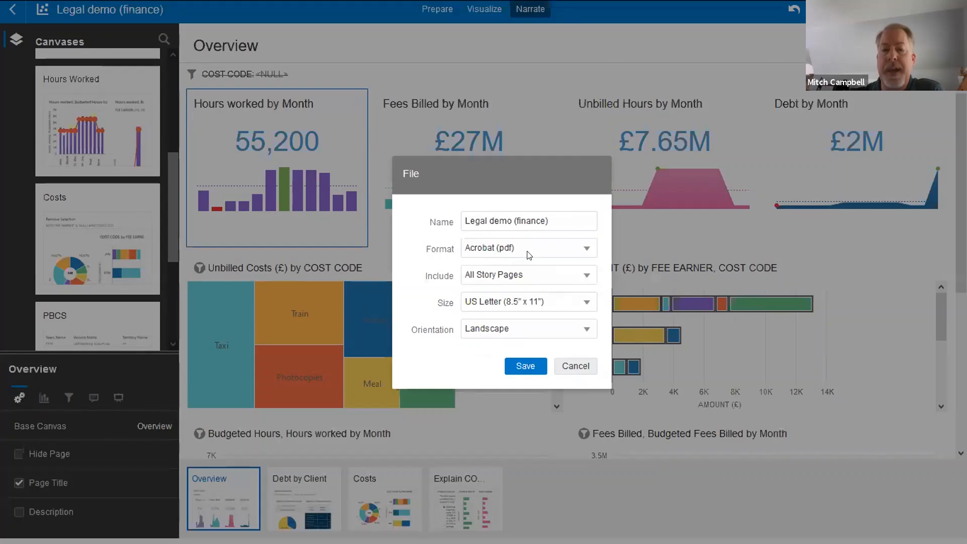
pyautogui.click(575, 366)
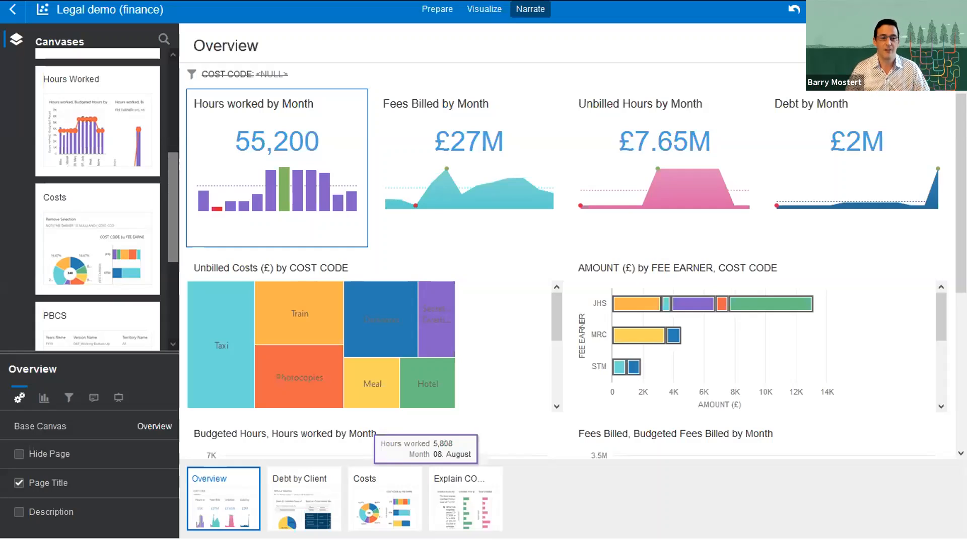
# Step: Save the project under the name Copy of Legal demo (finance) 2
pyautogui.click(878, 50)
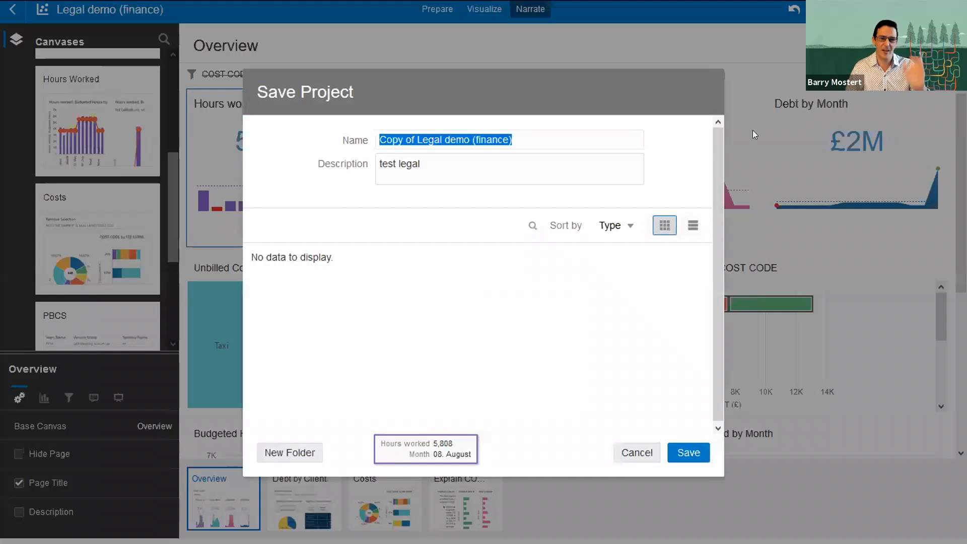
pyautogui.click(530, 134)
pyautogui.write('2')
pyautogui.click(693, 446)
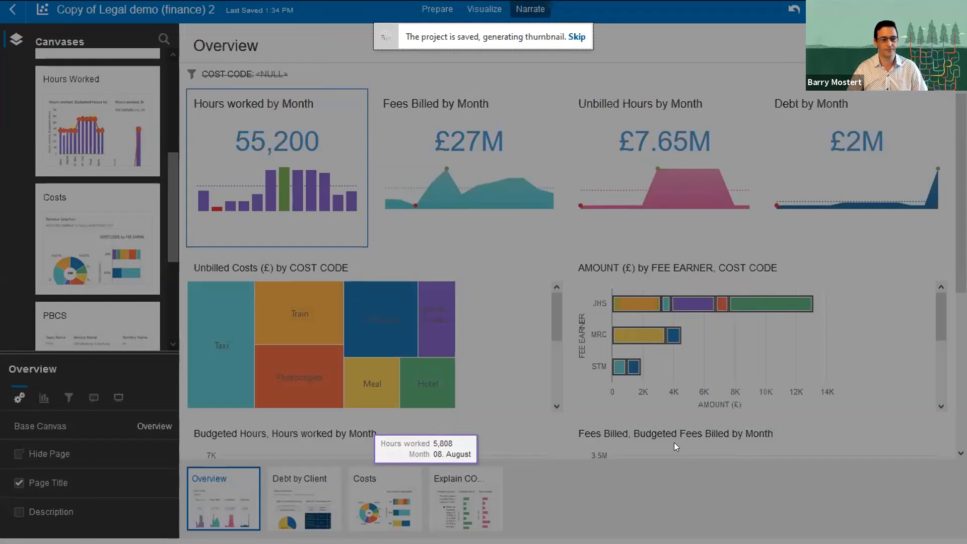
# Step: Switch to the PowerPoint slide show and advance to the Augmented Analytics slide
pyautogui.hotkey('alt', 'Tab')
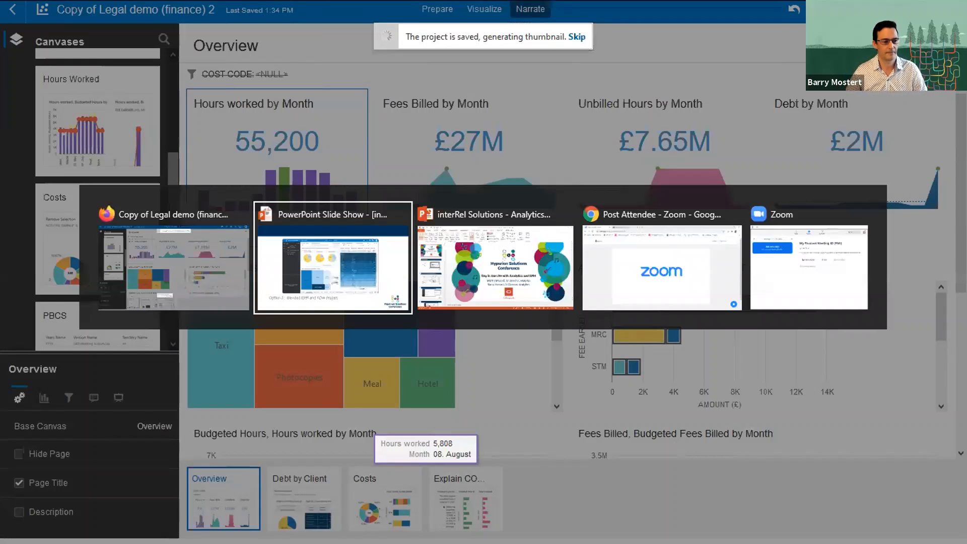
pyautogui.press('Right')
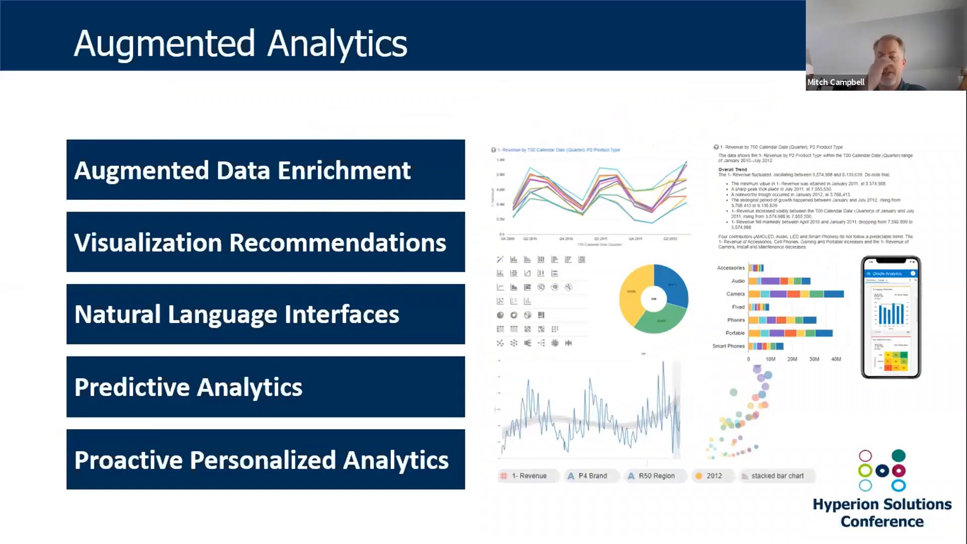